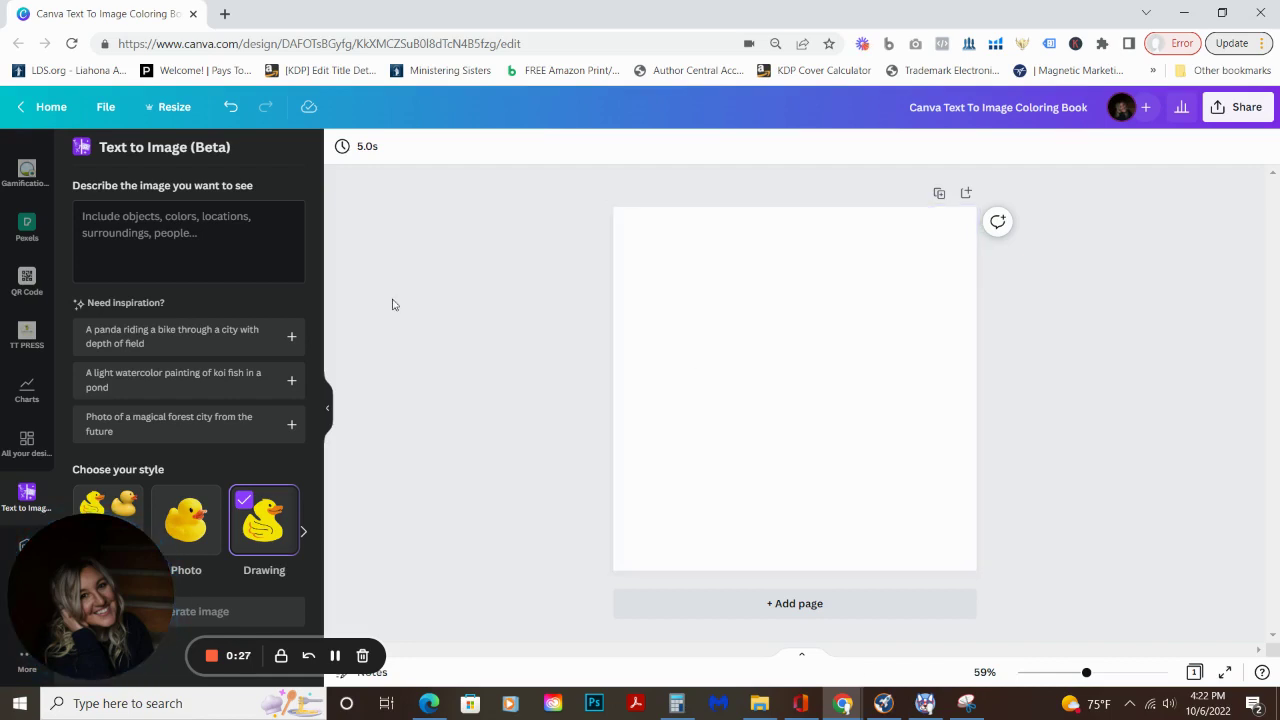
Generate images from the prompt 'mushroom, coloring page, black and white'
click(202, 238)
text(mushroom)
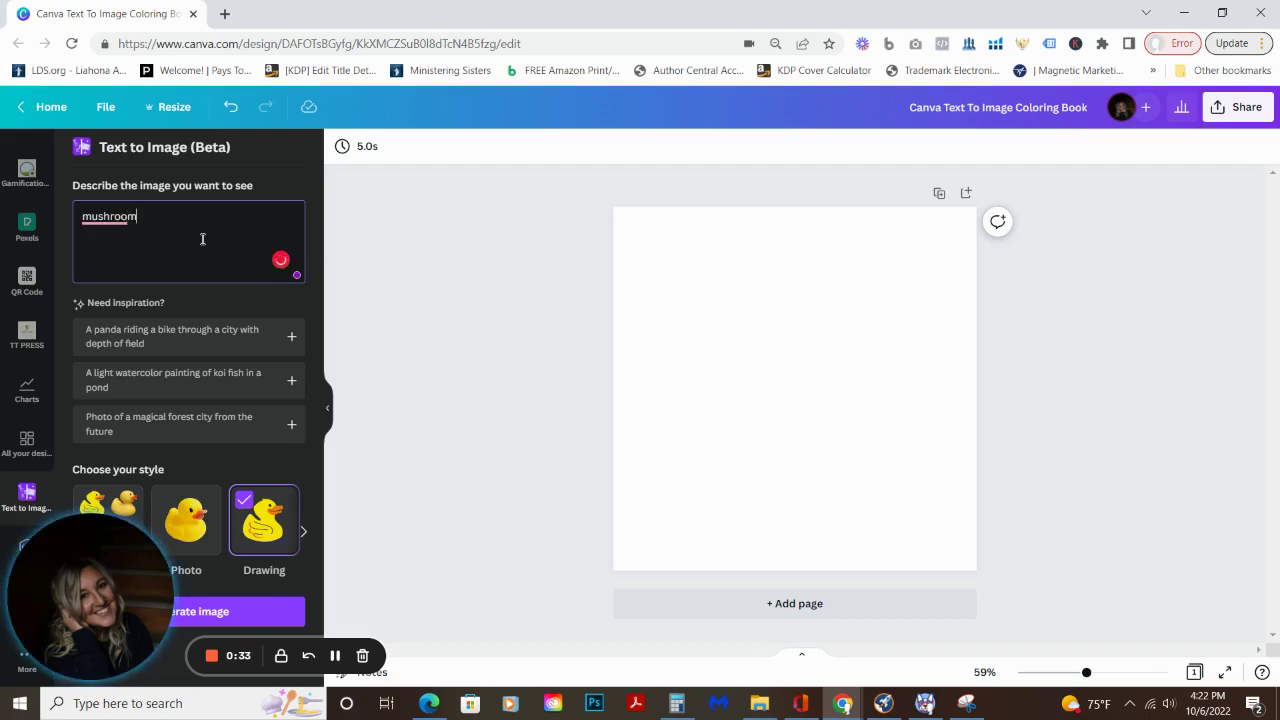
text(, coloring page, black)
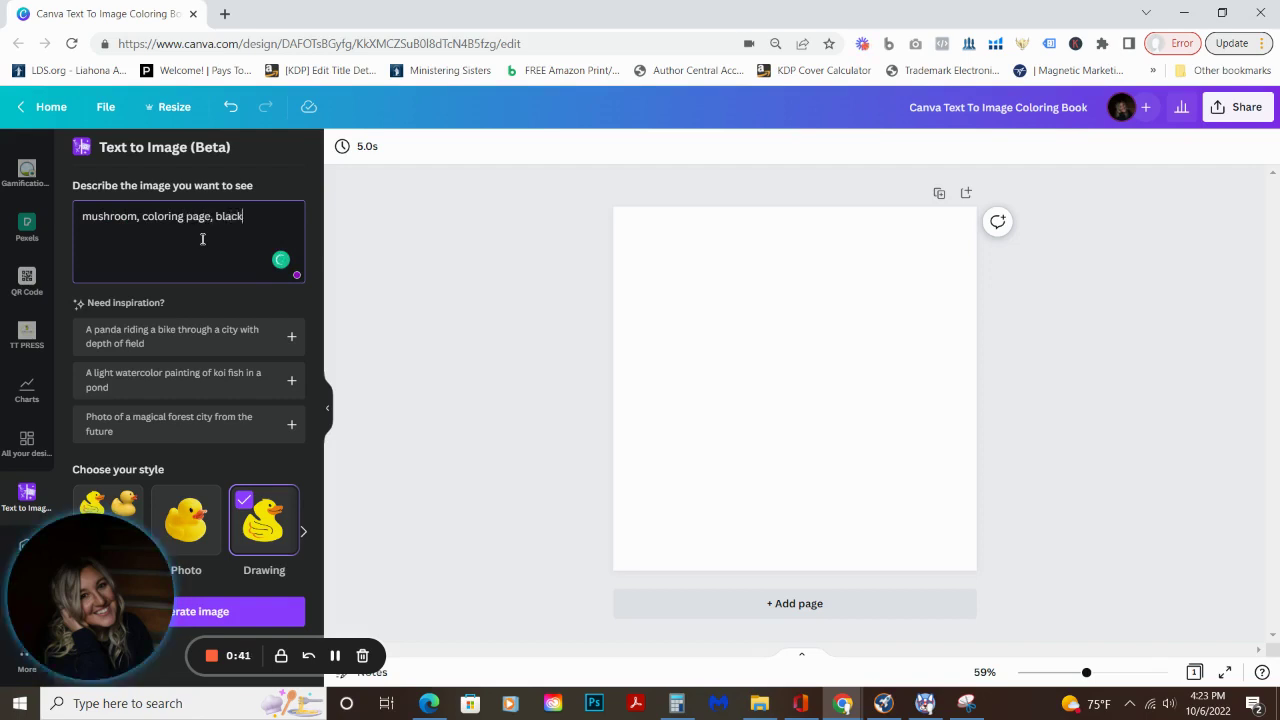
text(white)
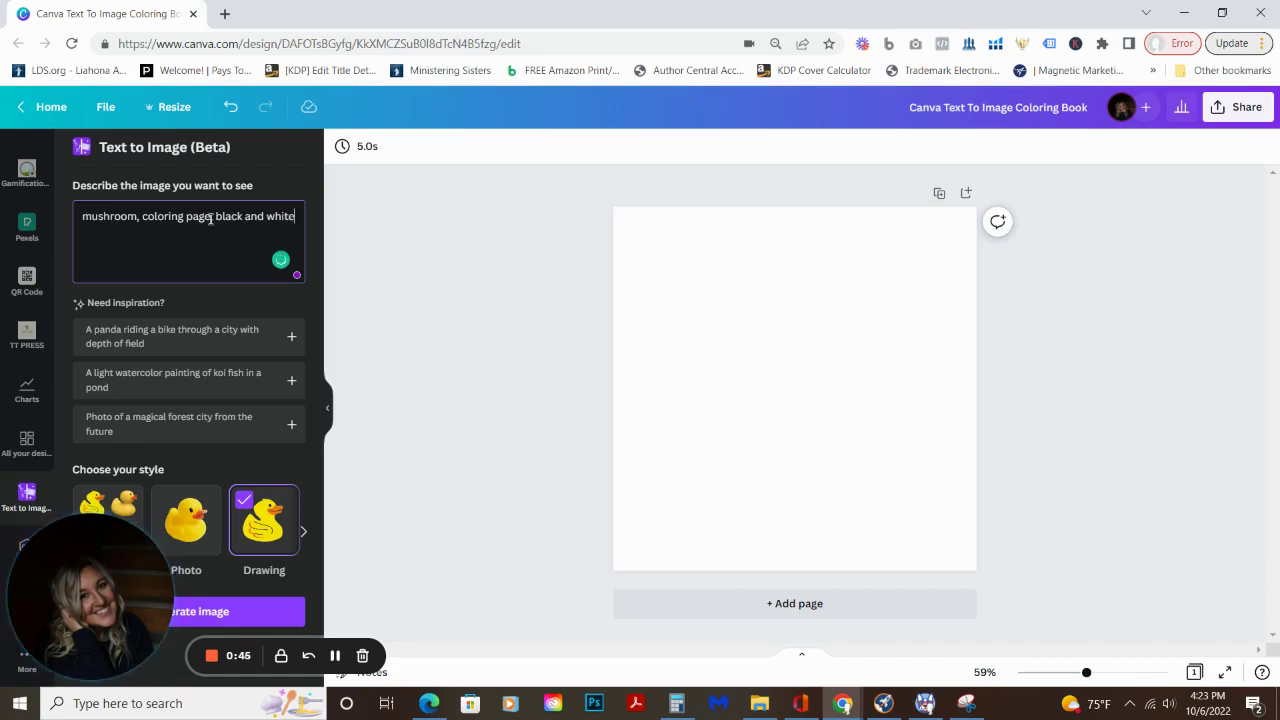
click(212, 217)
text(,)
click(254, 612)
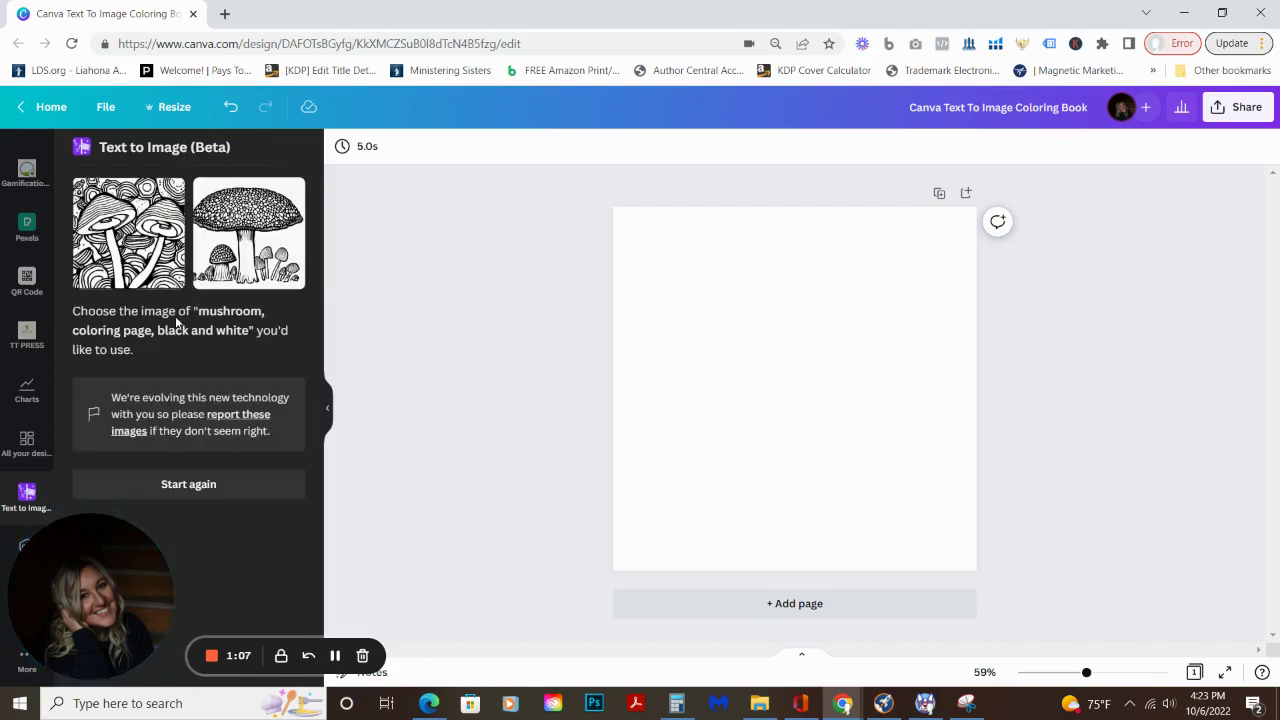
Place the dotted-cap mushroom on page 1 and the swirly mushroom on a new page 2
click(255, 235)
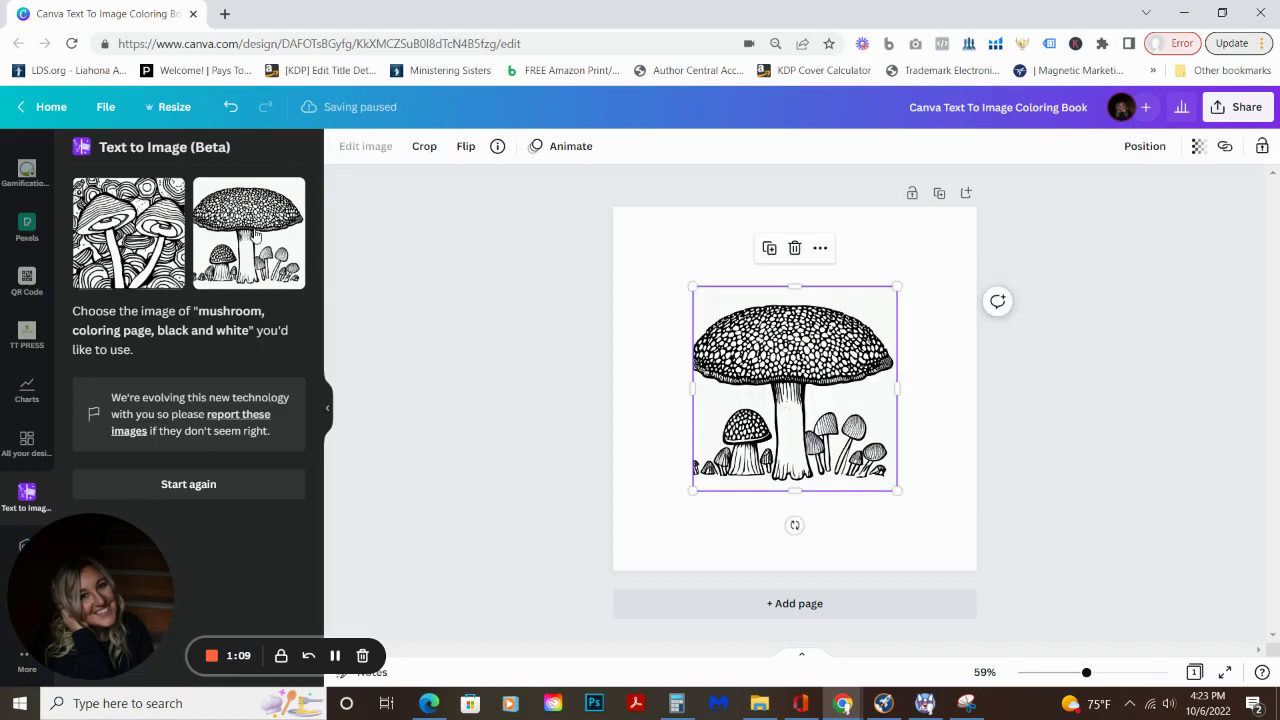
click(729, 606)
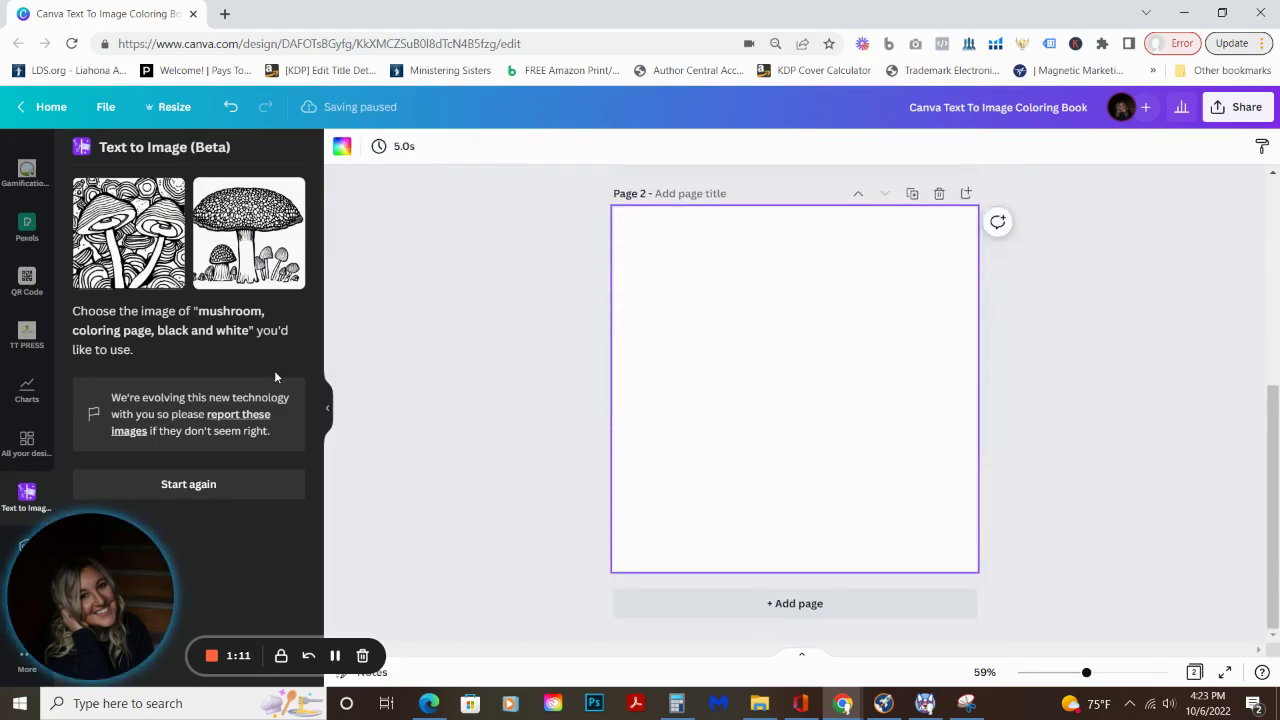
click(130, 240)
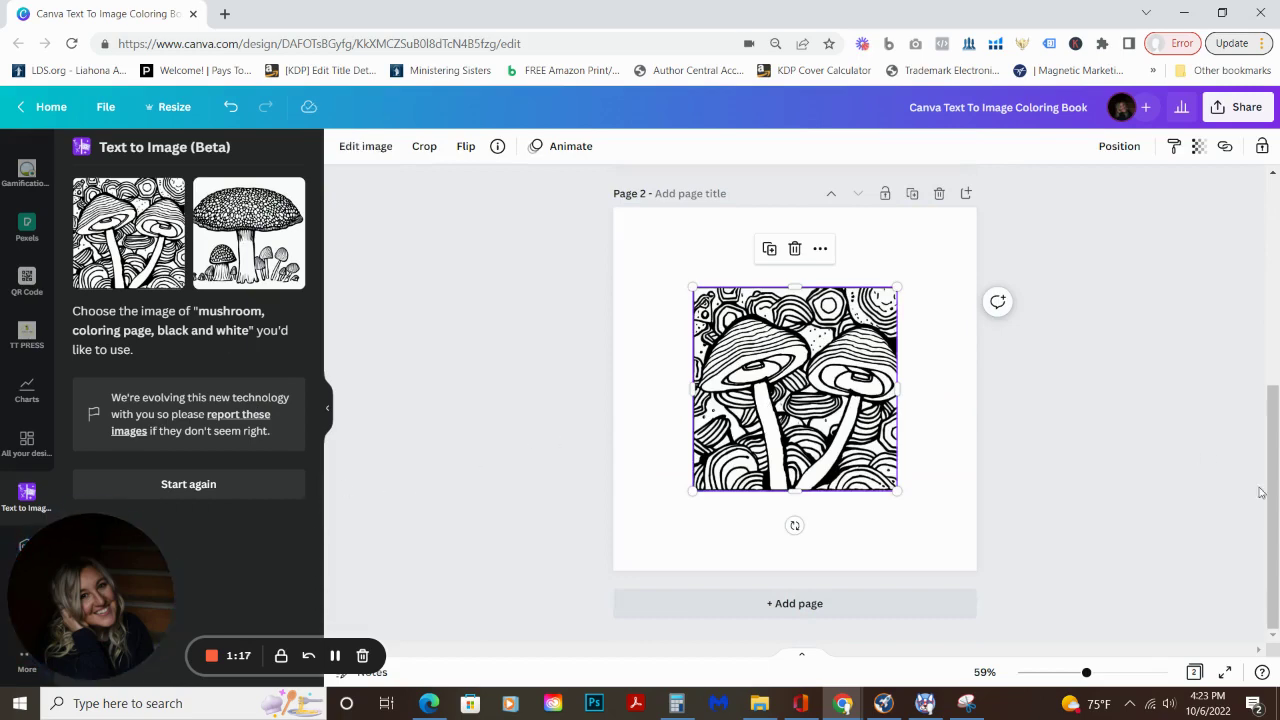
Select the page 1 mushroom drawing and bring up its image effects
drag(1270, 440, 1262, 262)
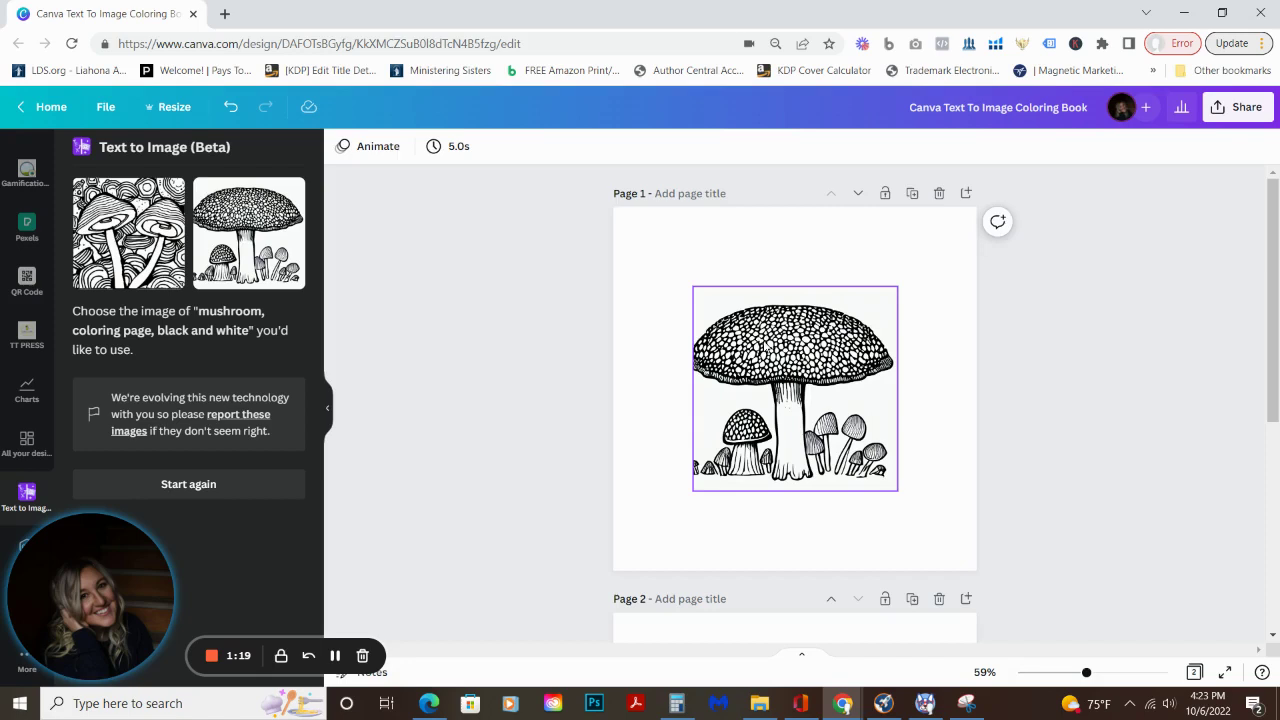
click(765, 347)
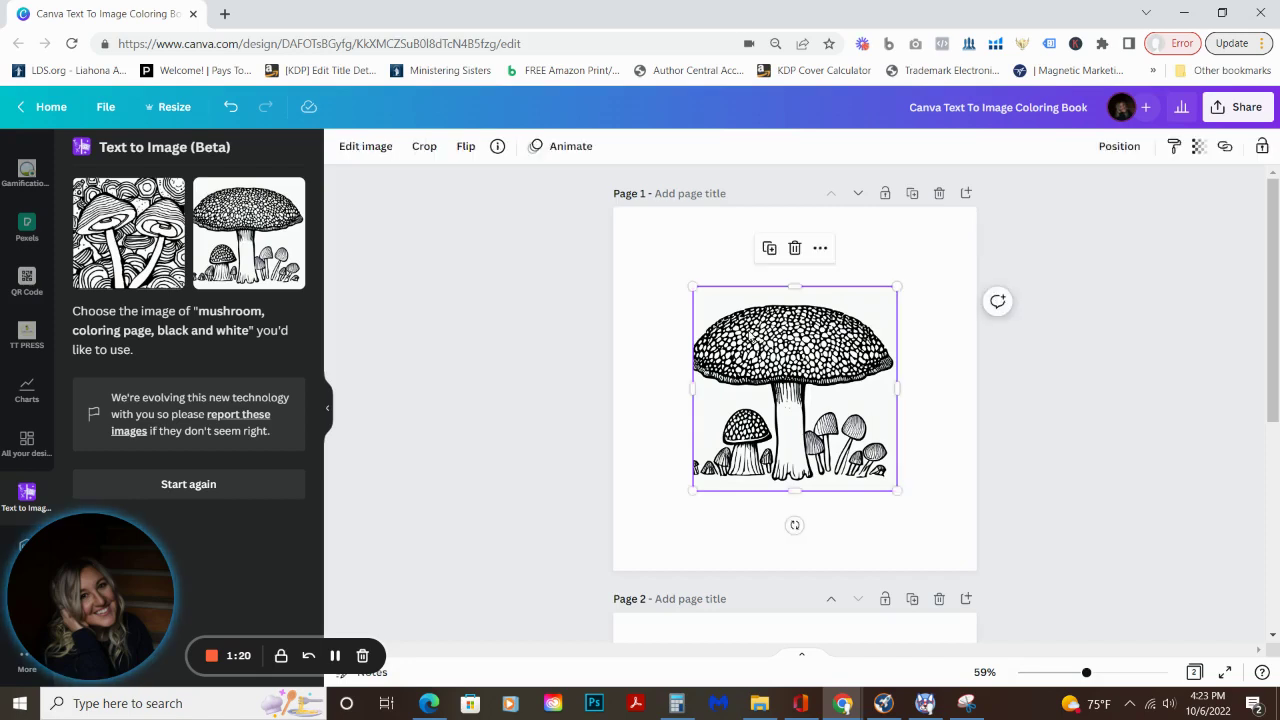
click(368, 150)
Apply Background Remover to the dotted mushroom on page 1 and close the effects panel
click(91, 373)
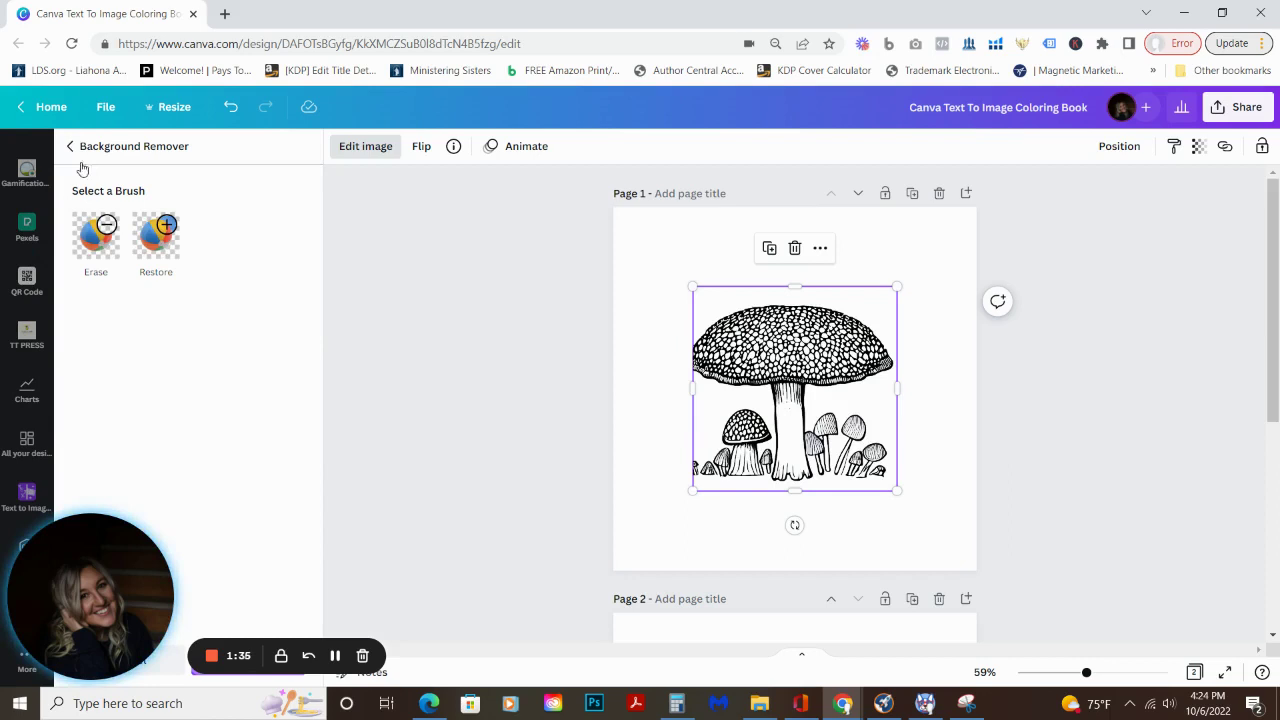
drag(178, 615, 1160, 560)
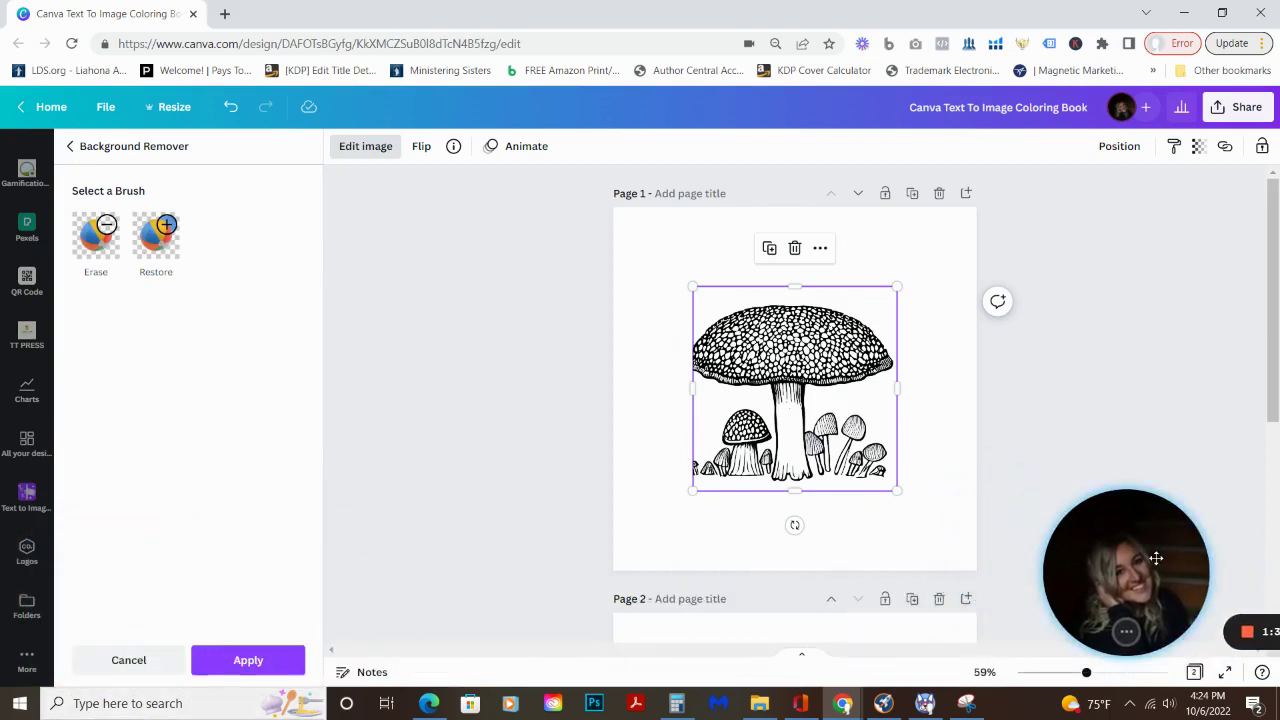
click(251, 661)
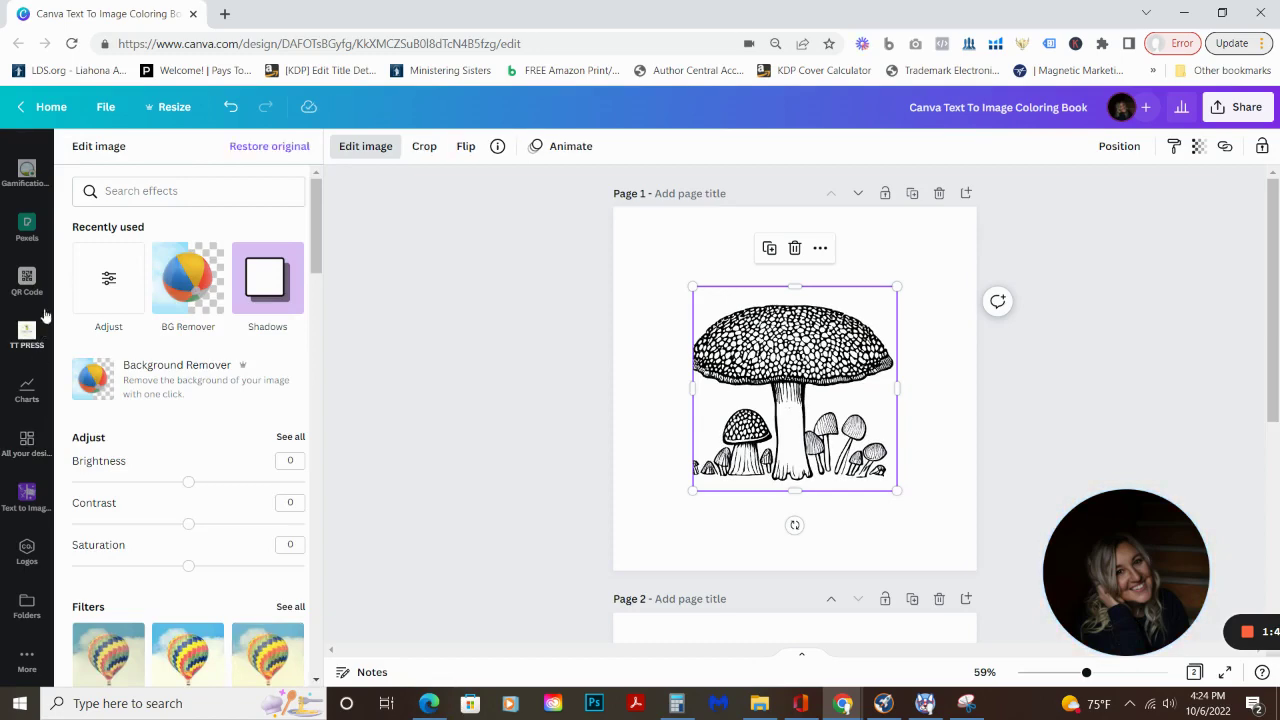
click(27, 172)
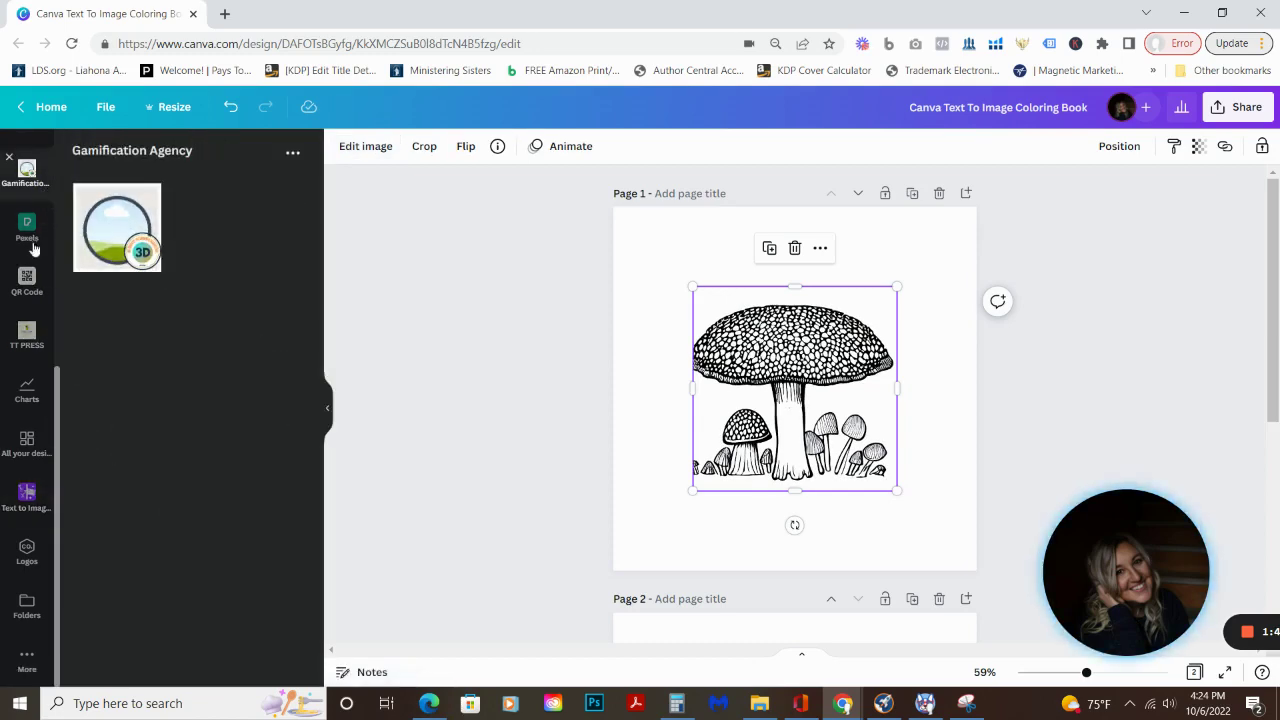
drag(57, 453, 57, 205)
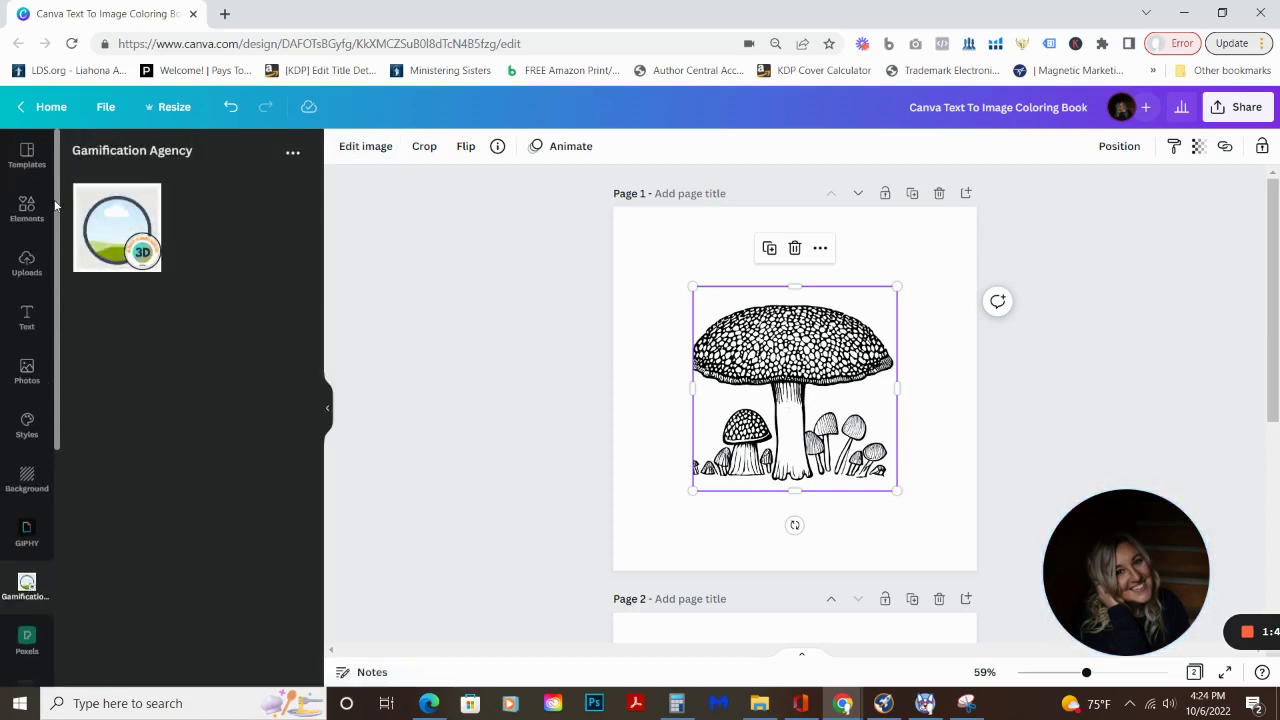
Add a square black line frame and size it around the page 1 mushroom
click(27, 208)
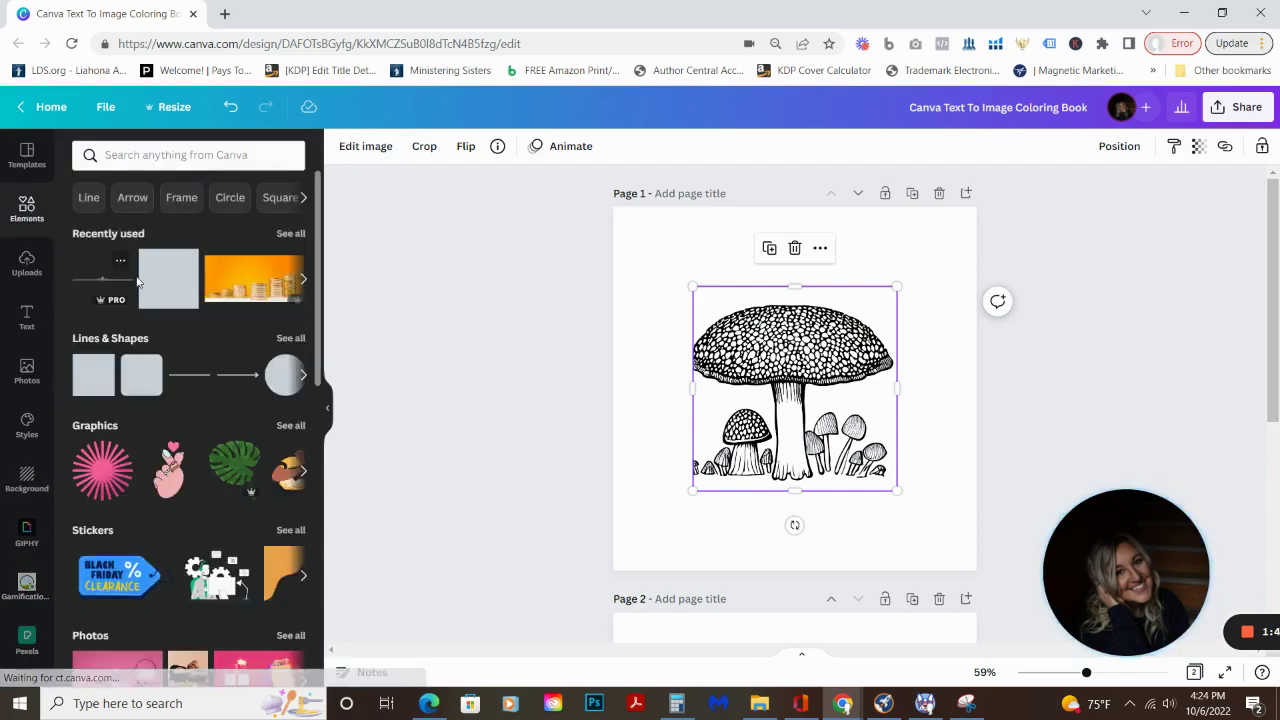
click(181, 198)
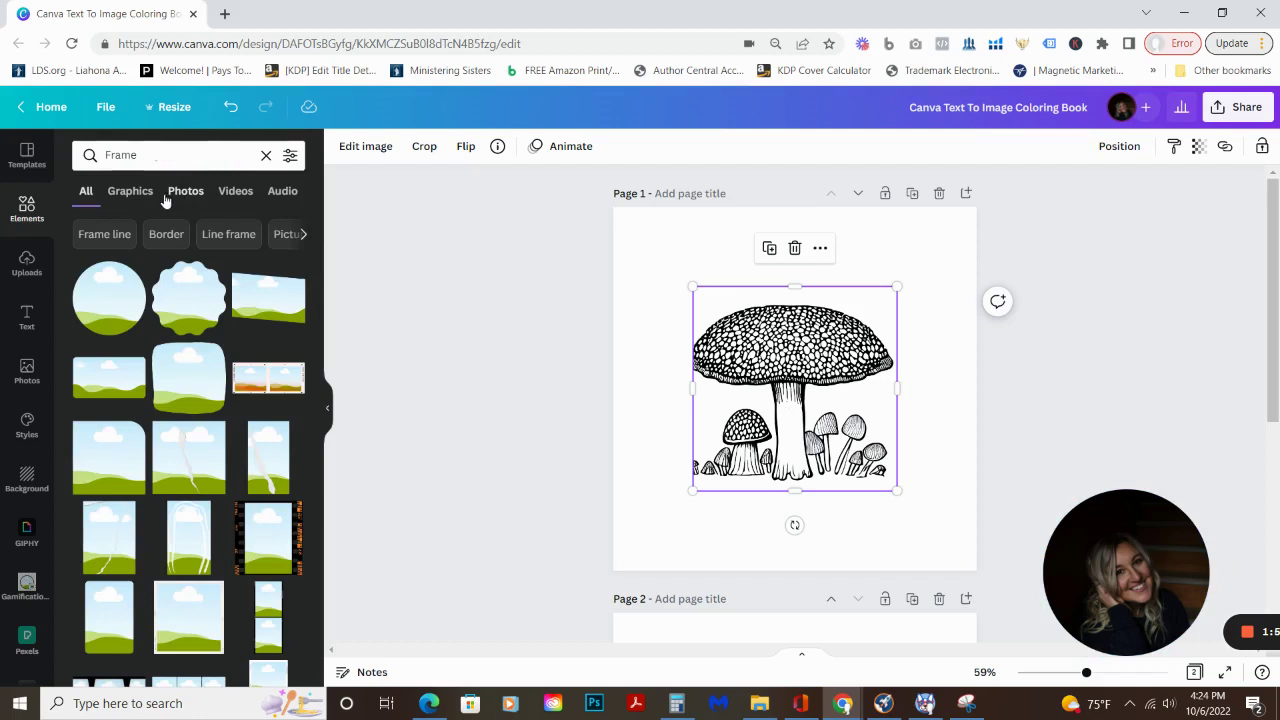
click(218, 235)
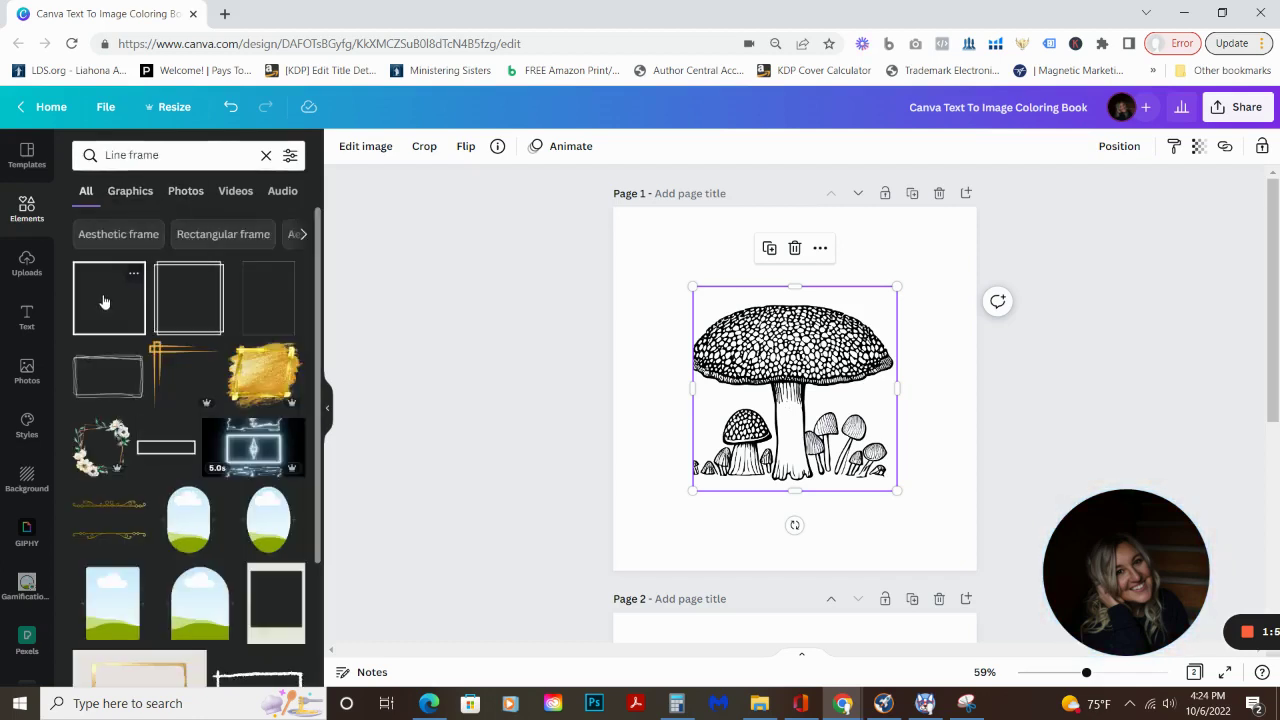
click(106, 297)
drag(808, 386, 736, 314)
drag(794, 385, 940, 533)
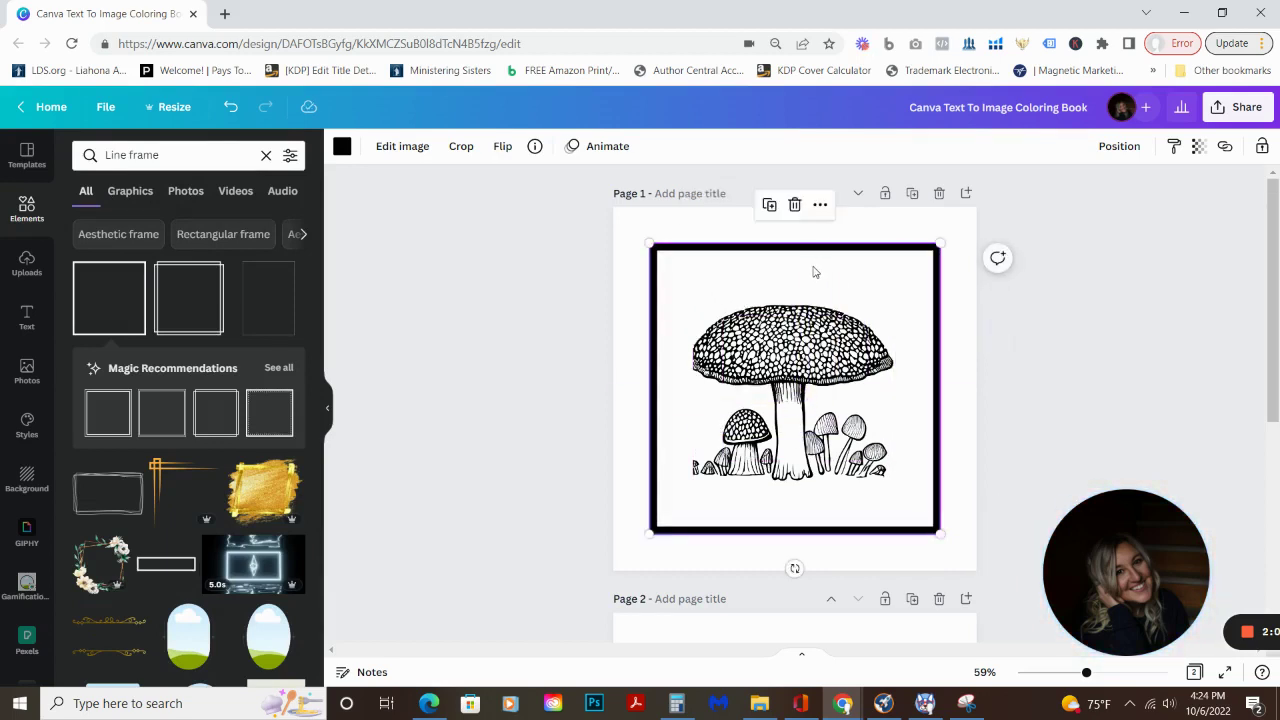
drag(814, 272, 803, 636)
Copy the frame onto page 2 and centre it around that mushroom
key(shift+Right)
key(shift+Down)
drag(1268, 288, 1277, 435)
scroll(977, 386, down, 1)
click(1200, 460)
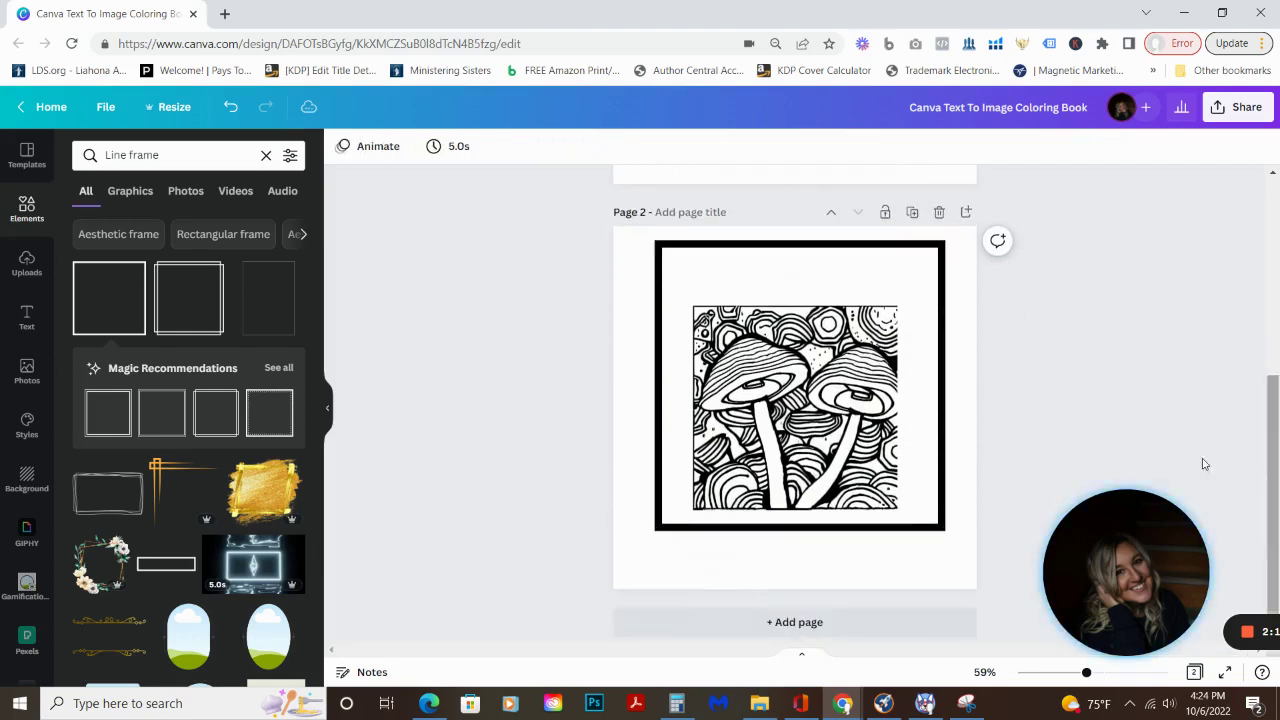
drag(767, 270, 761, 286)
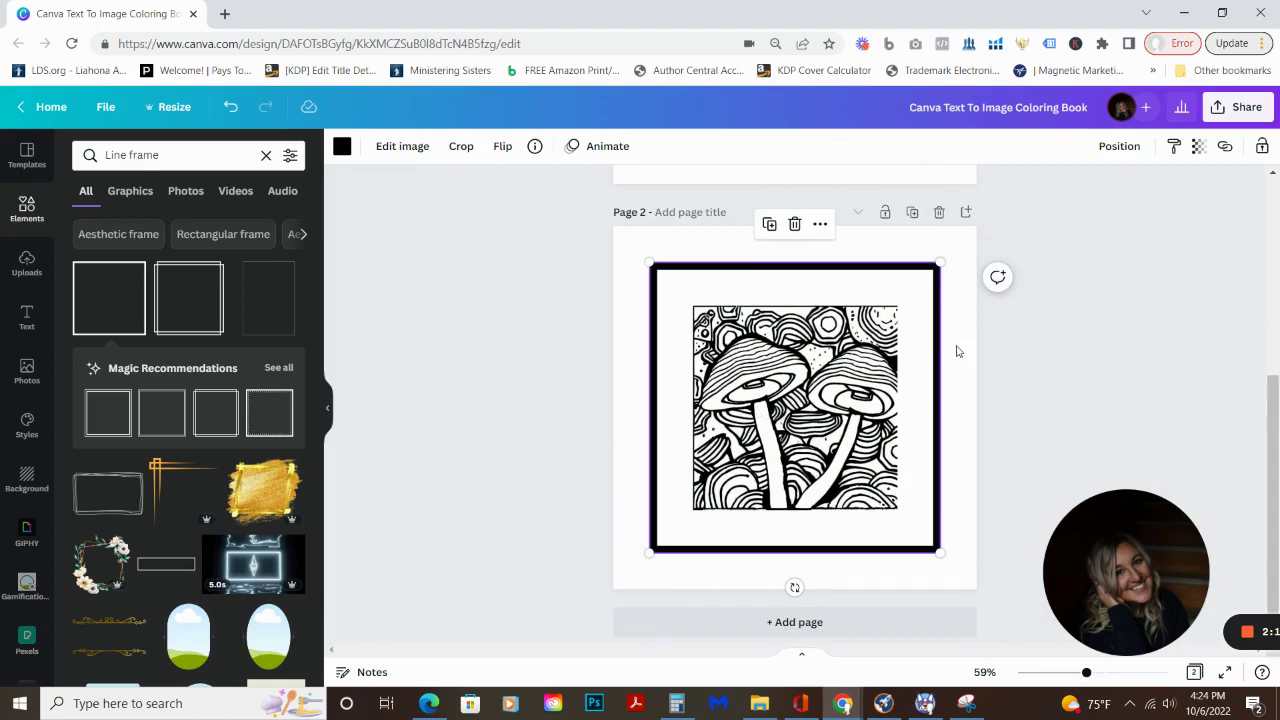
Duplicate the framed mushroom page and delete its mushroom, leaving only the centred frame
click(913, 216)
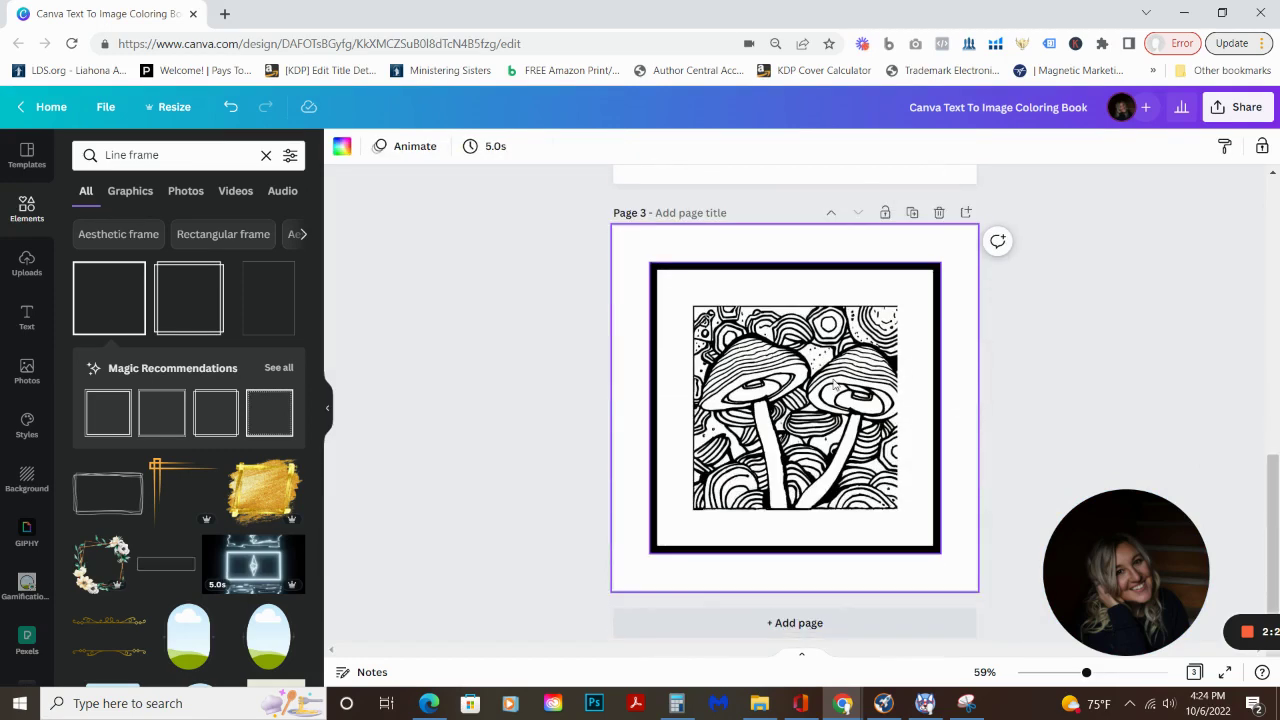
key(Delete)
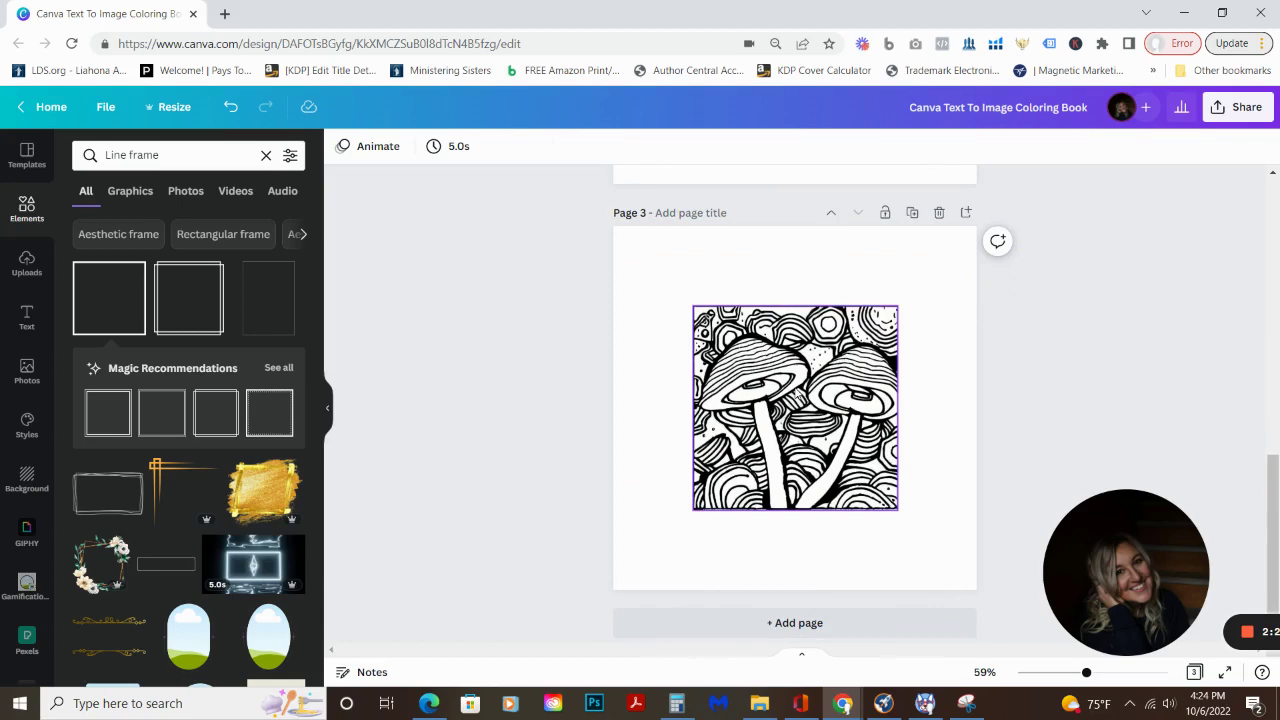
key(ctrl+z)
click(818, 355)
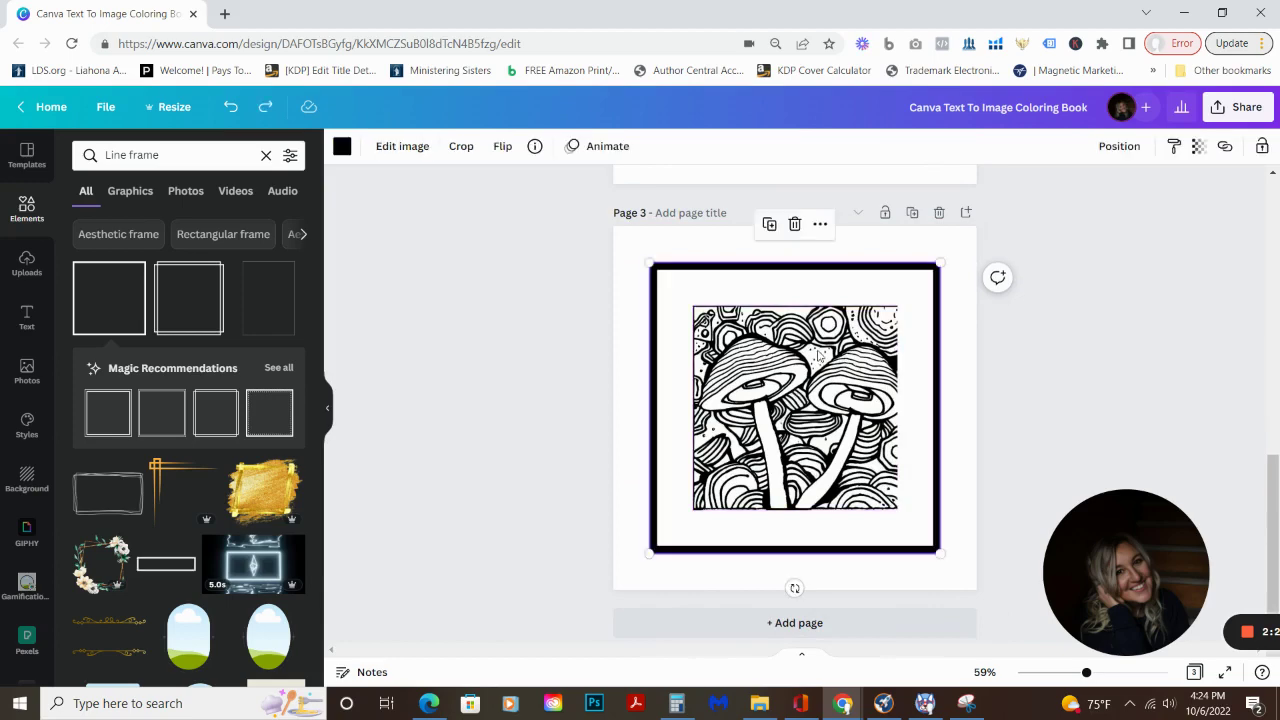
click(913, 216)
drag(803, 320, 770, 341)
click(757, 322)
key(Delete)
click(754, 437)
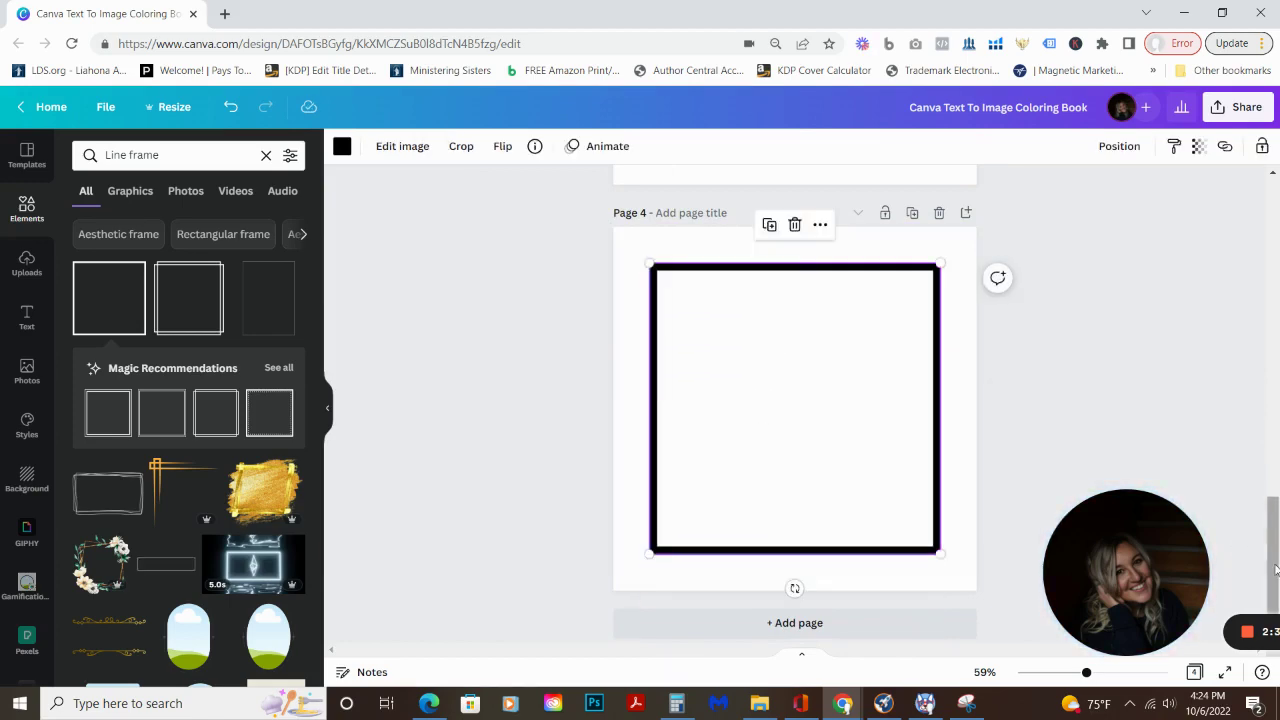
drag(1275, 570, 1272, 480)
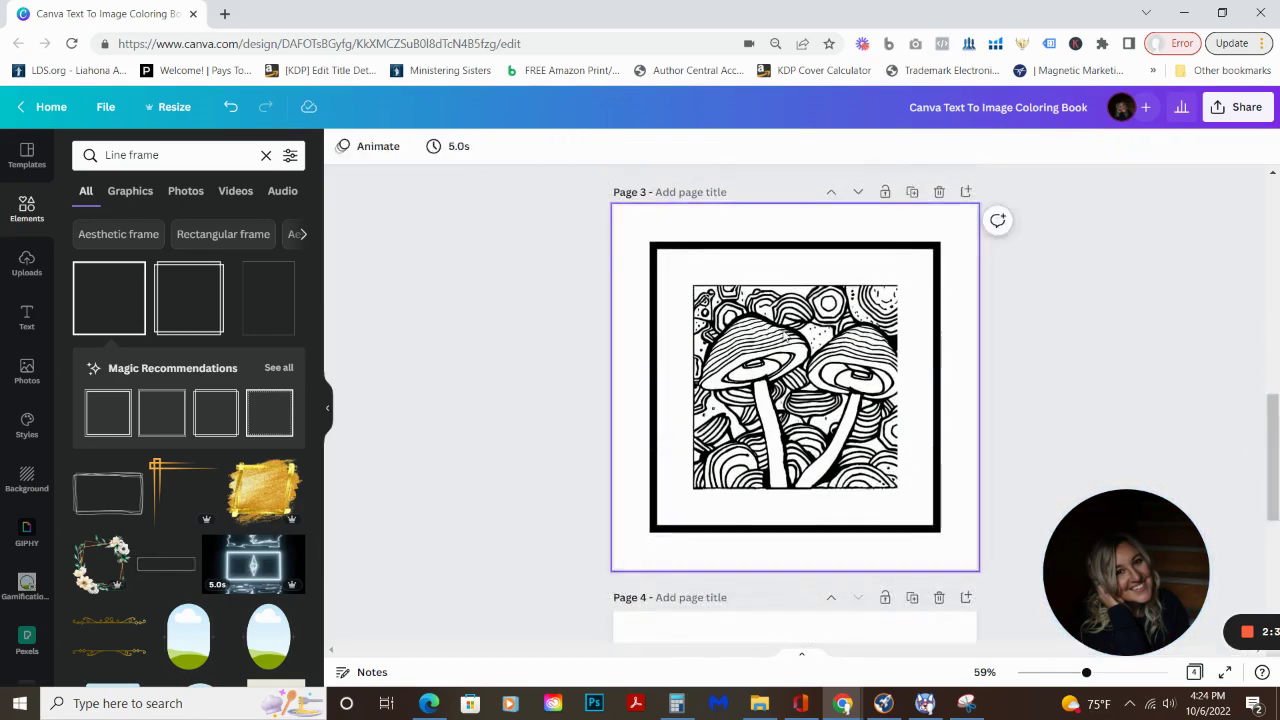
Delete the extra mushroom page and duplicate the empty framed page
click(939, 193)
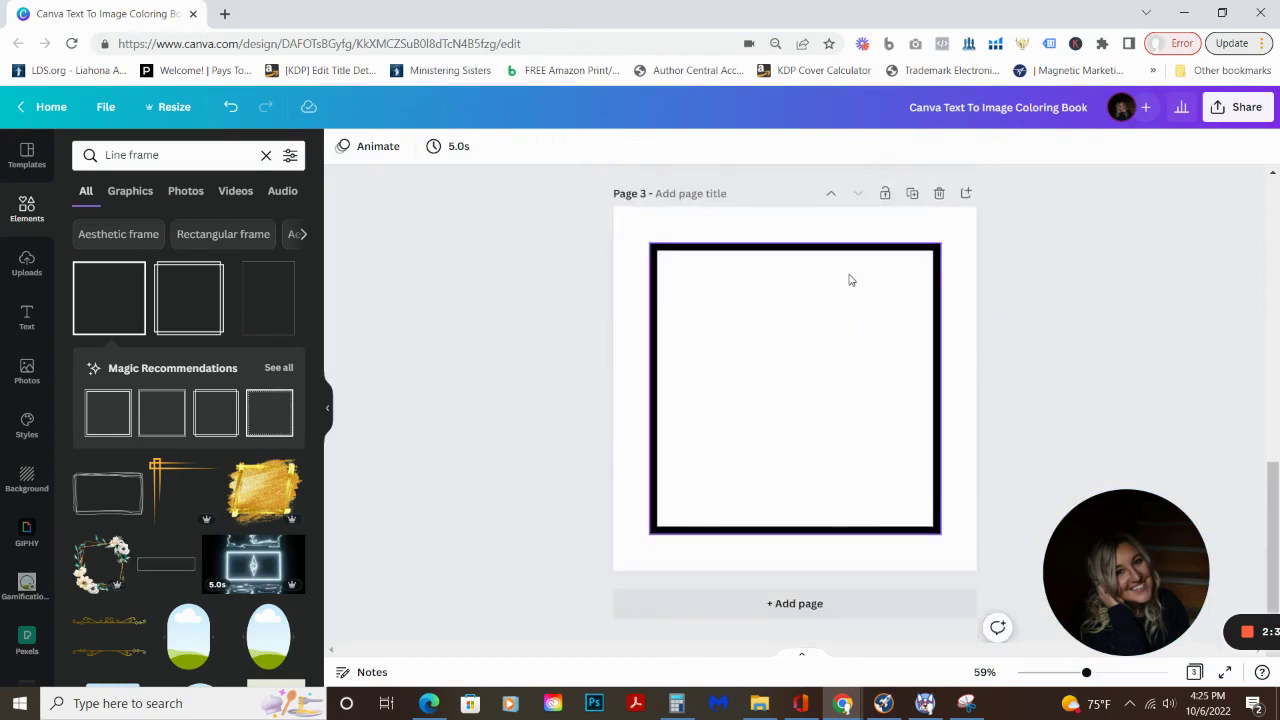
click(912, 193)
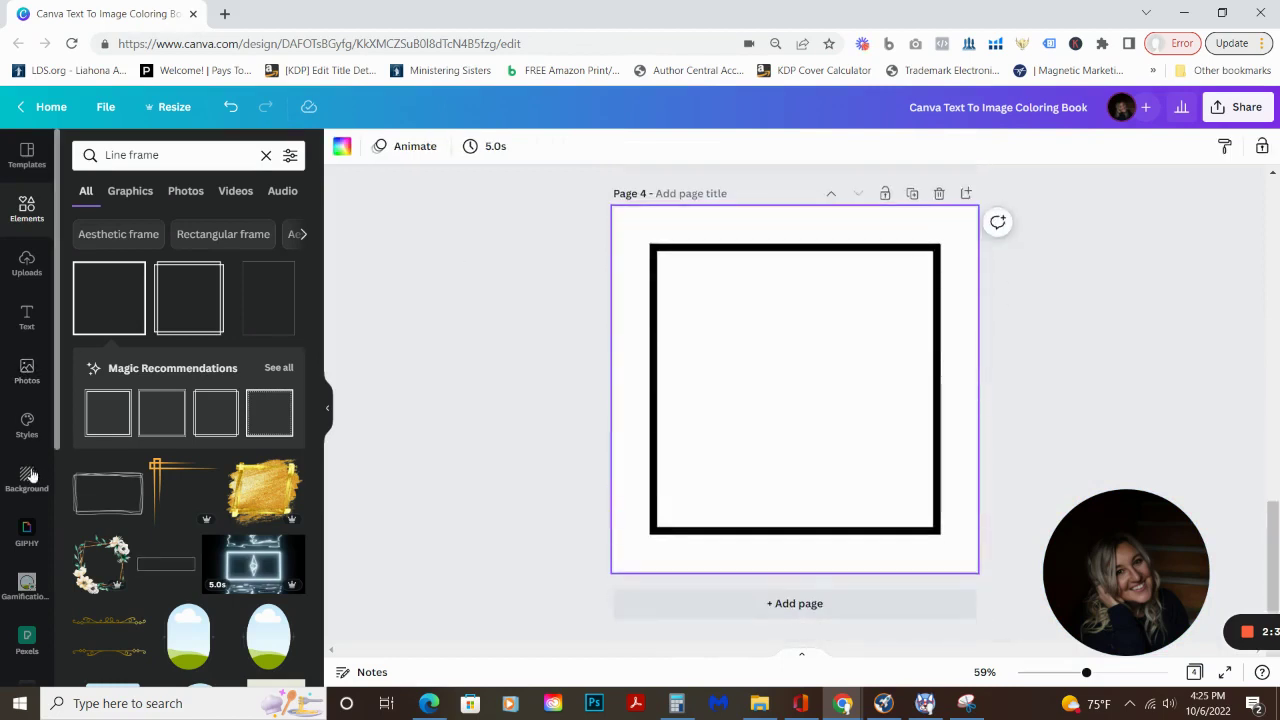
scroll(30, 475, down, 1)
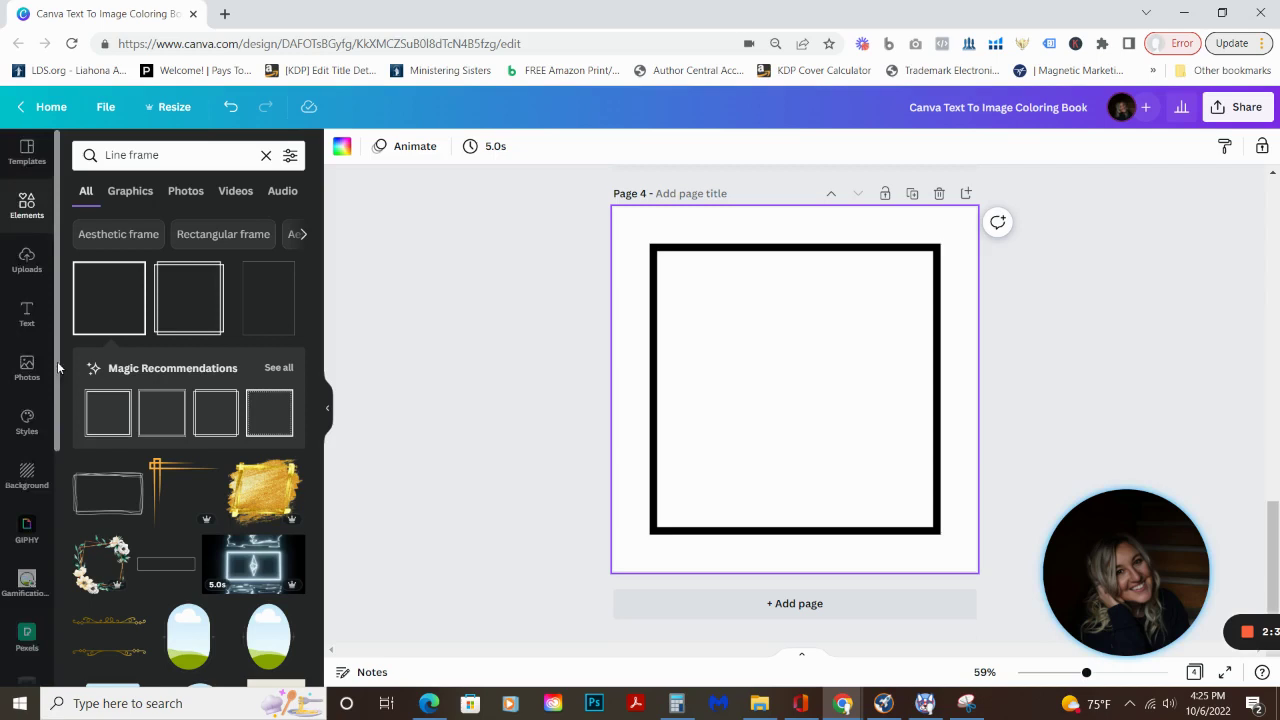
drag(58, 364, 52, 603)
click(27, 500)
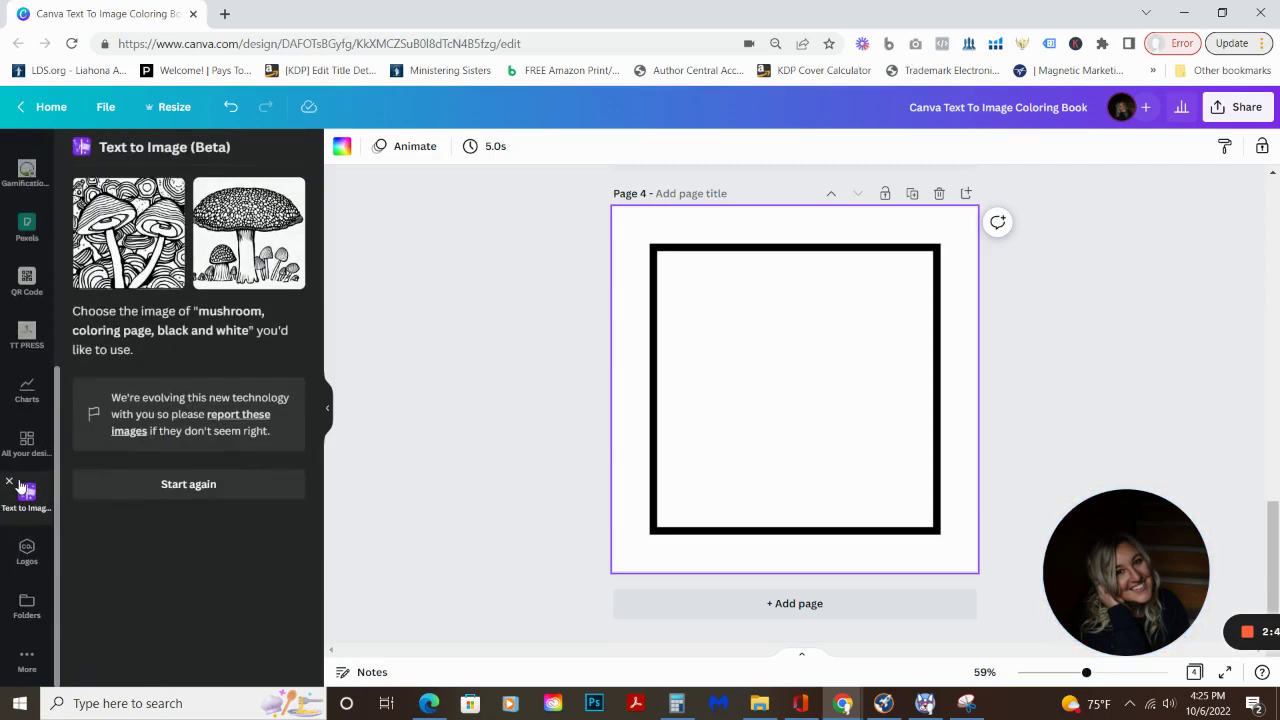
Generate Drawing-style images from the prompt 'tall mushroom, coloring page, black and white'
click(188, 484)
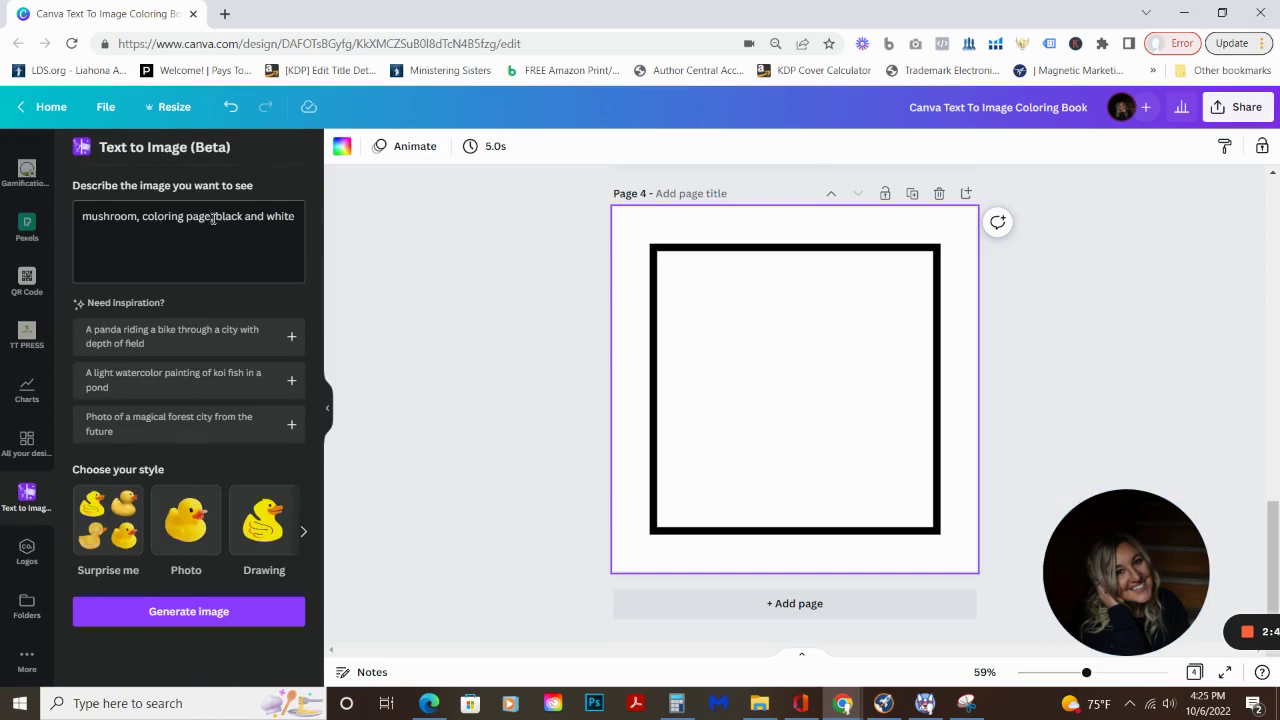
click(81, 217)
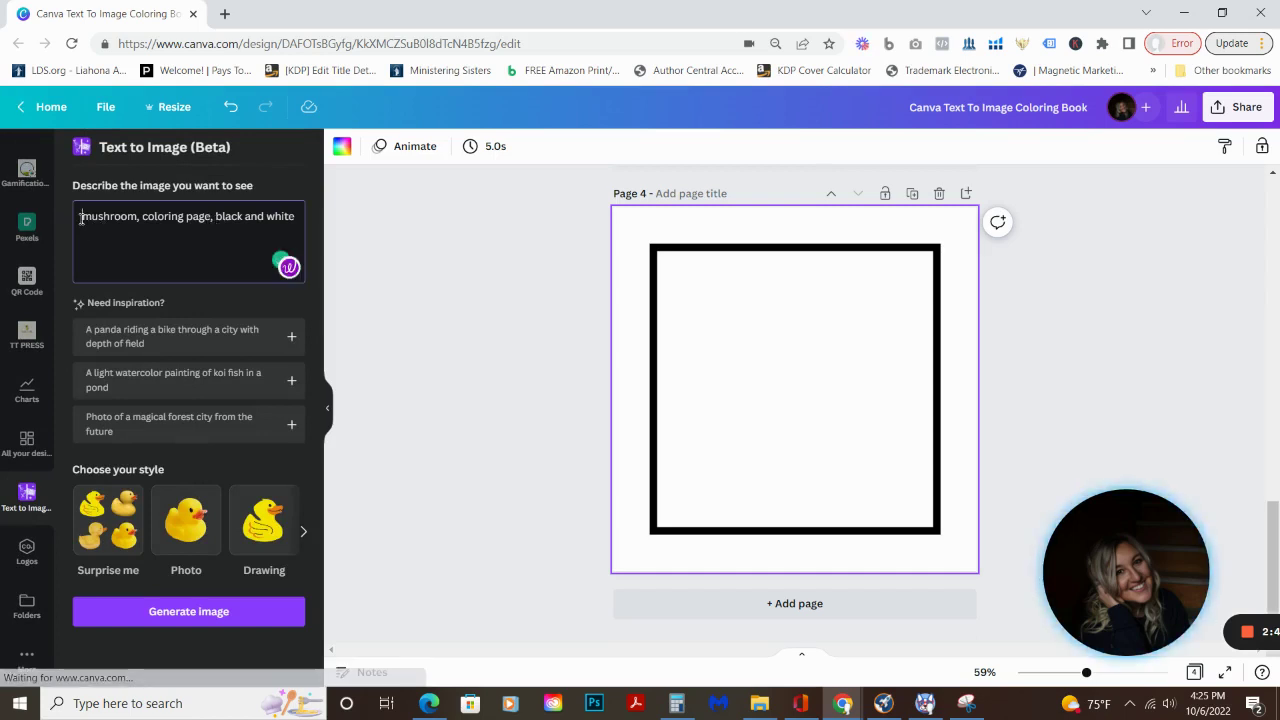
text(a ll)
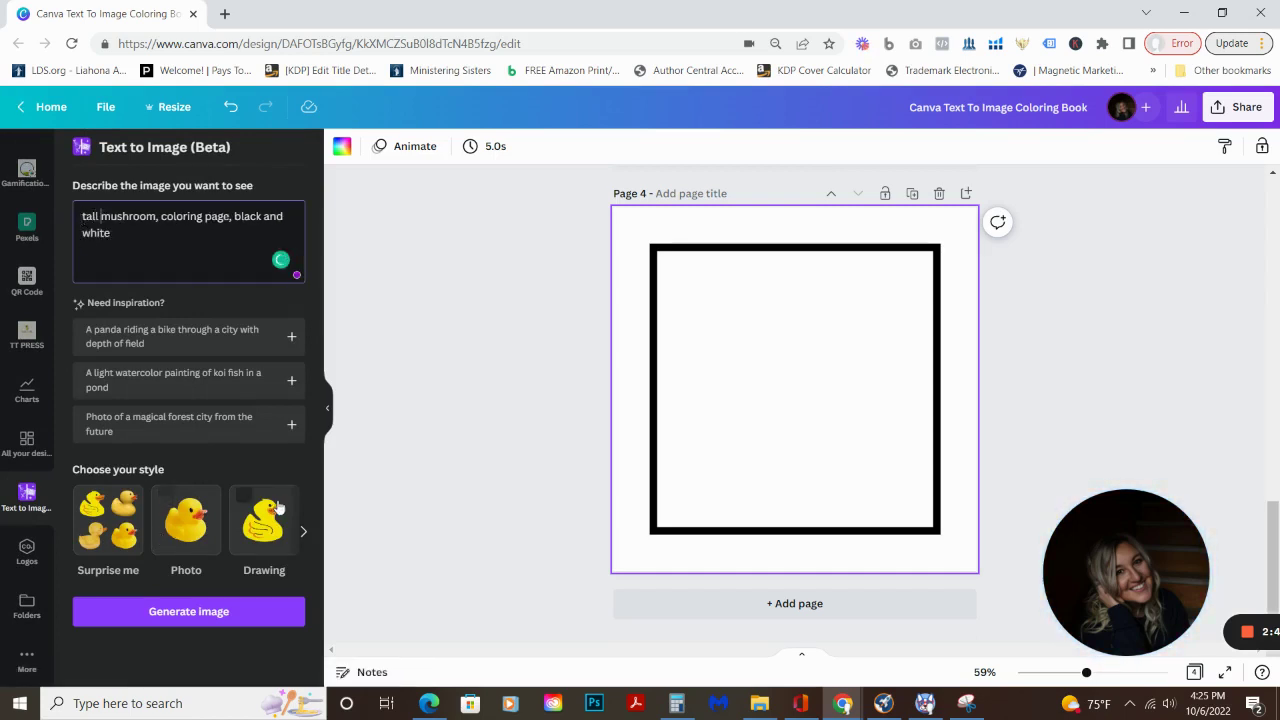
click(246, 502)
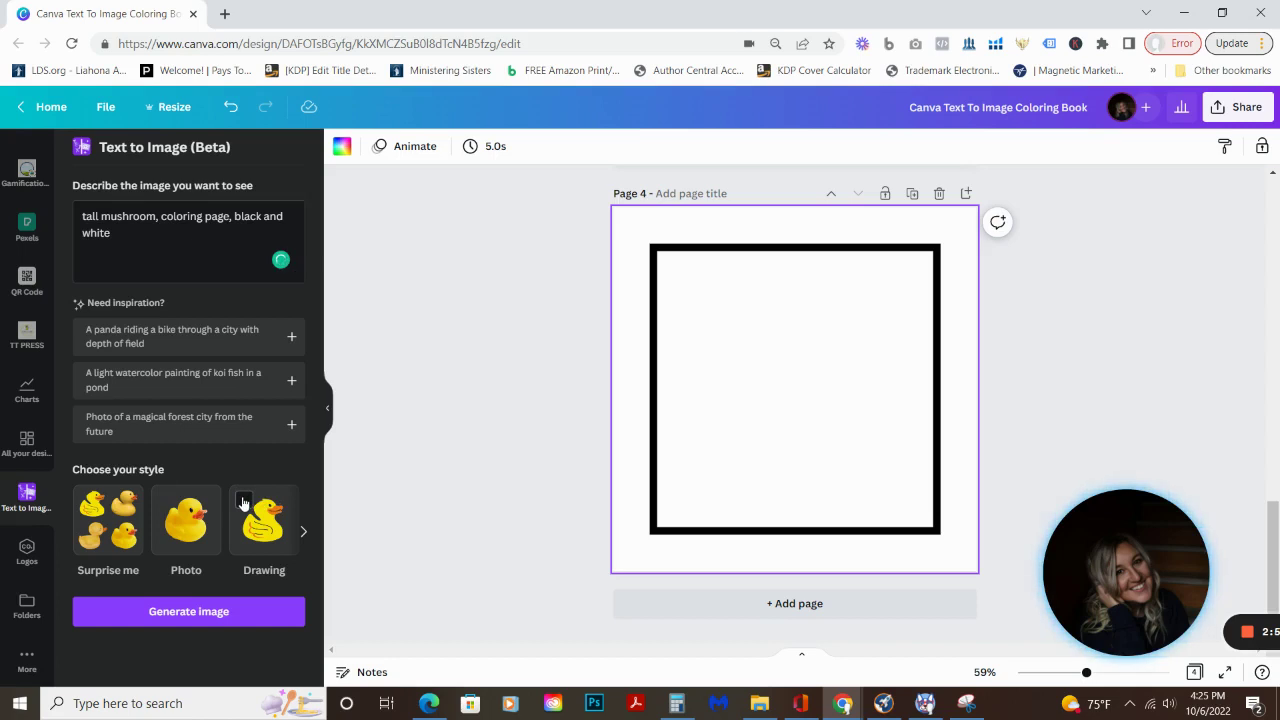
click(222, 611)
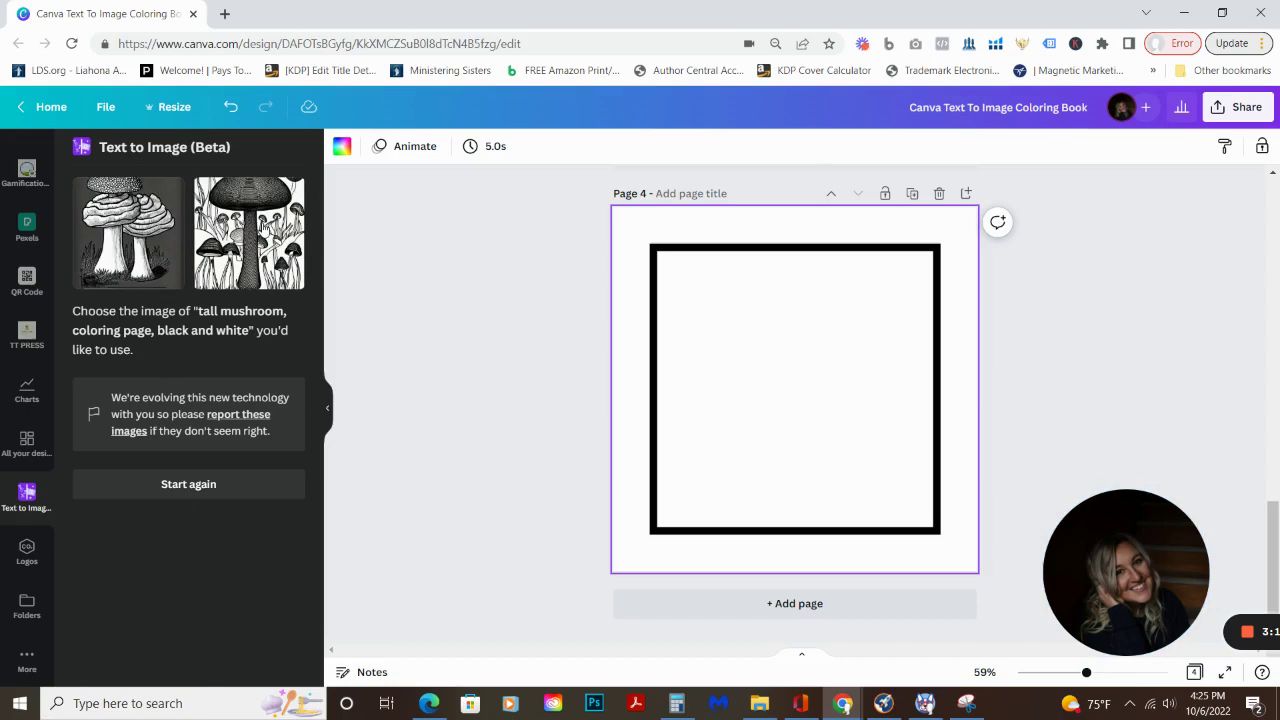
Insert the tall mushroom drawing on page 4, enlarged and centred inside the frame
click(265, 231)
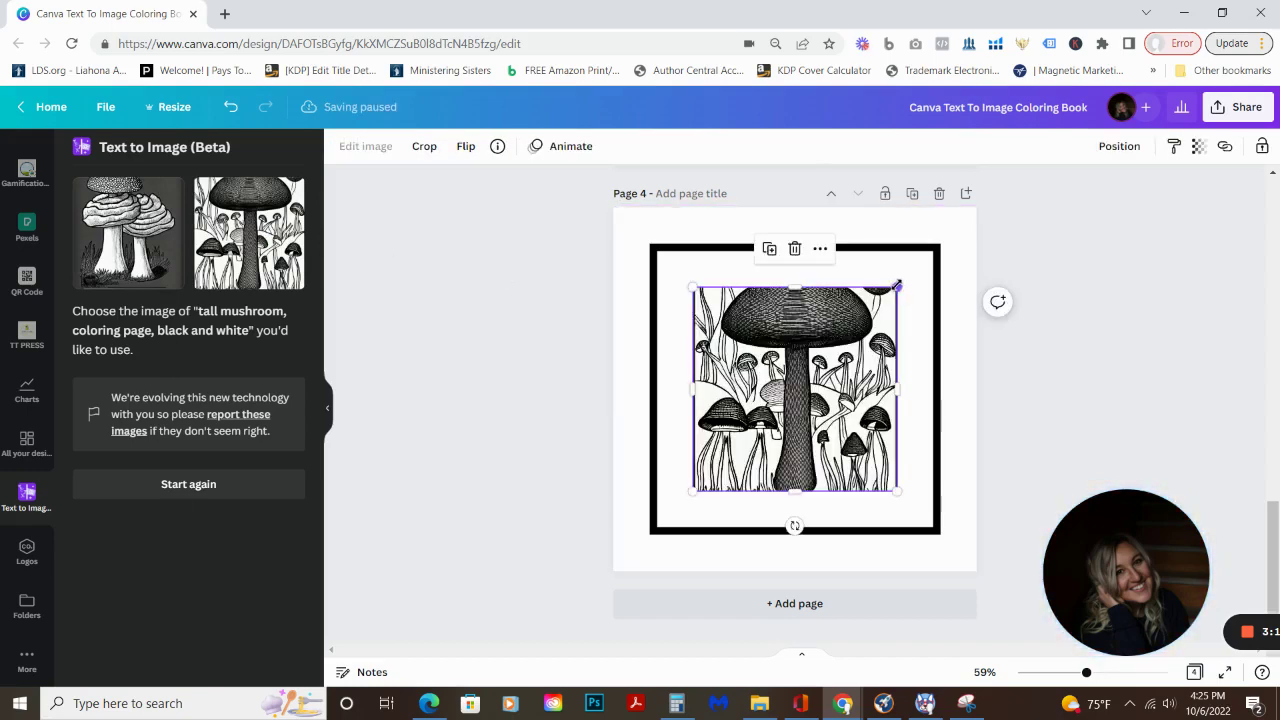
drag(898, 290, 908, 275)
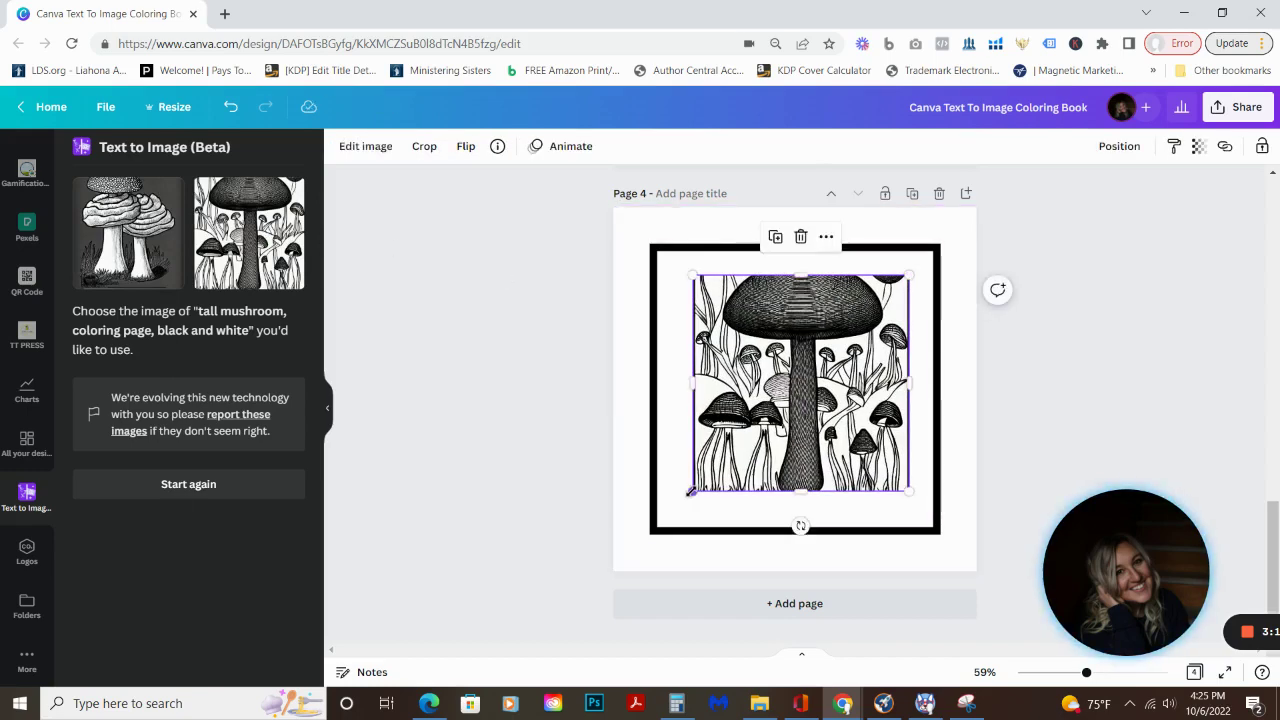
drag(692, 490, 672, 516)
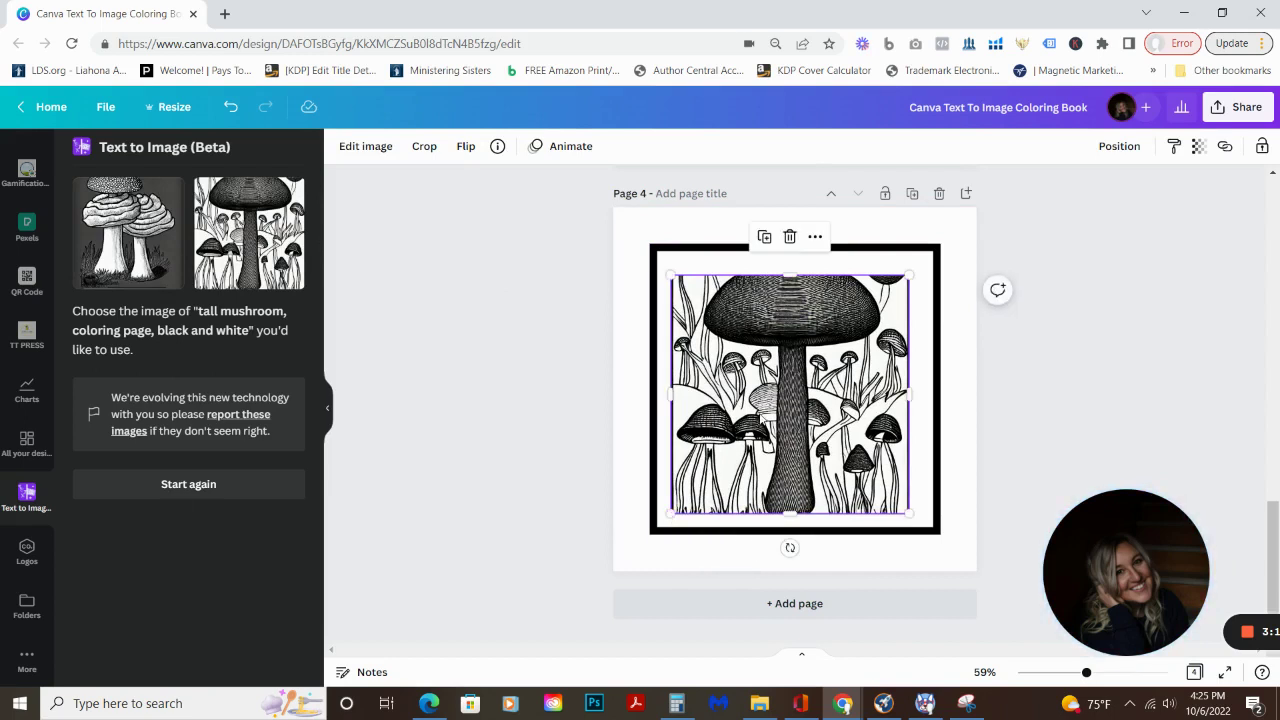
drag(768, 416, 768, 410)
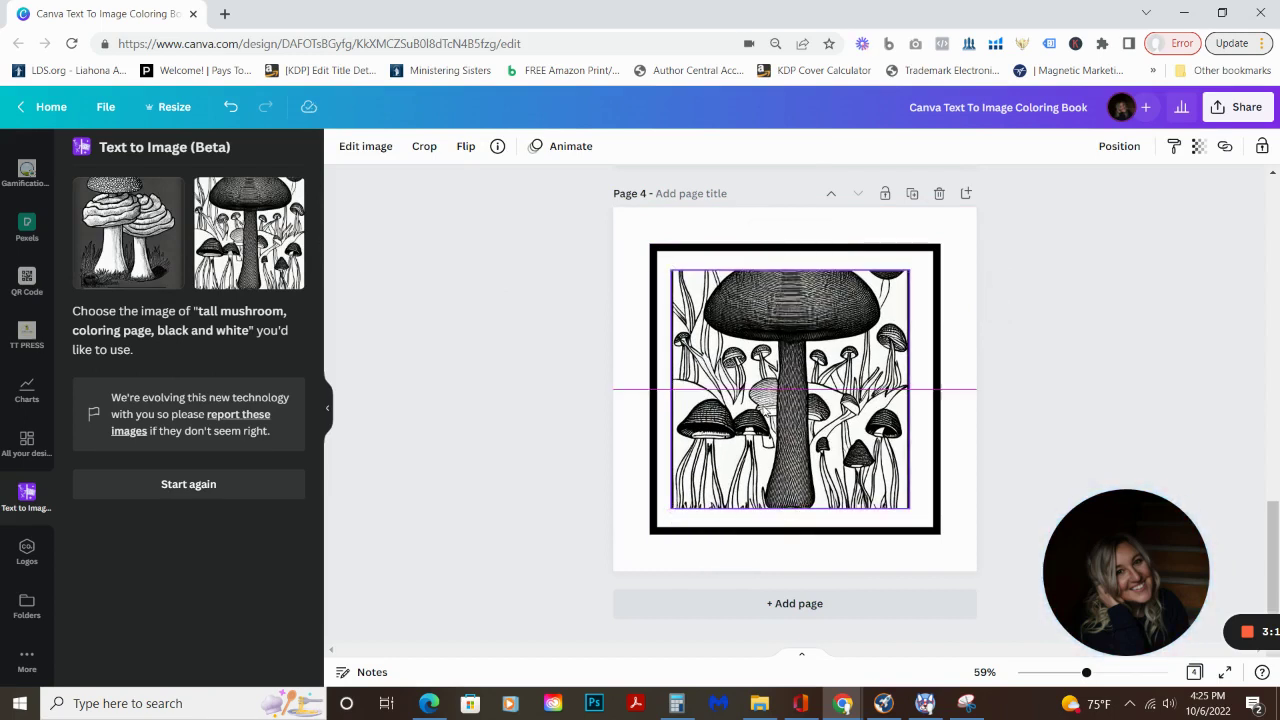
drag(766, 414, 766, 414)
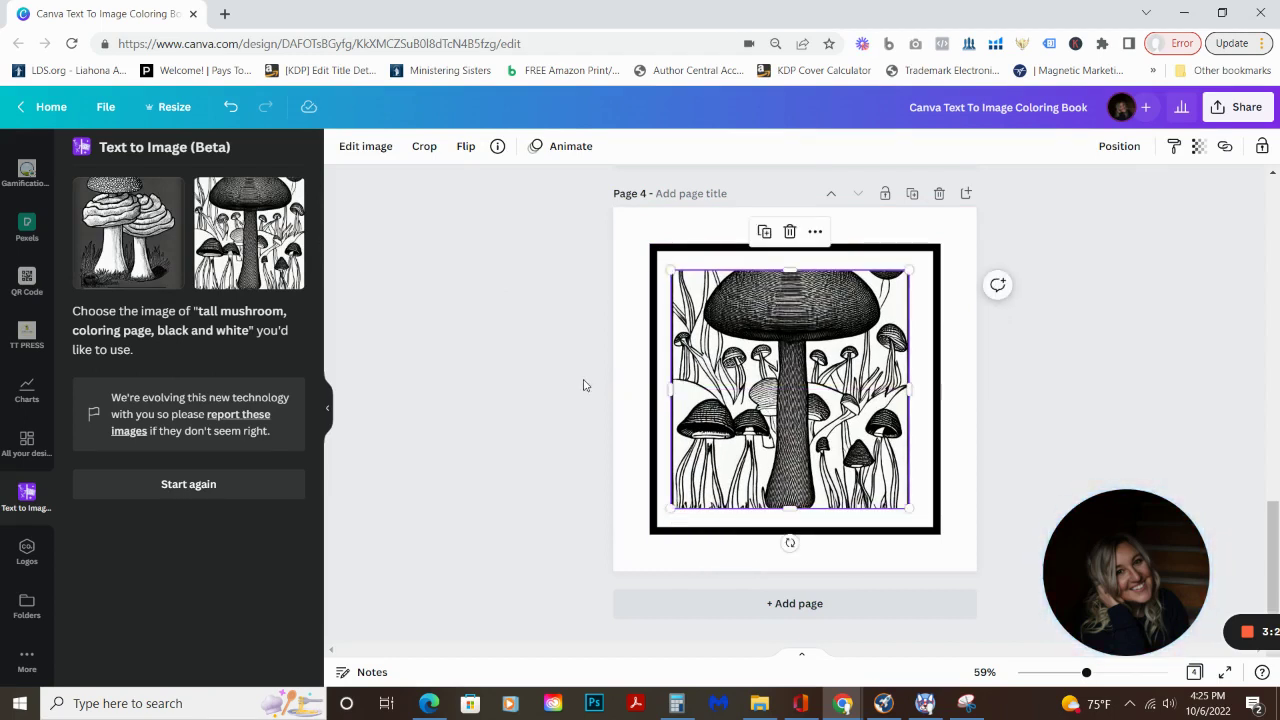
click(626, 388)
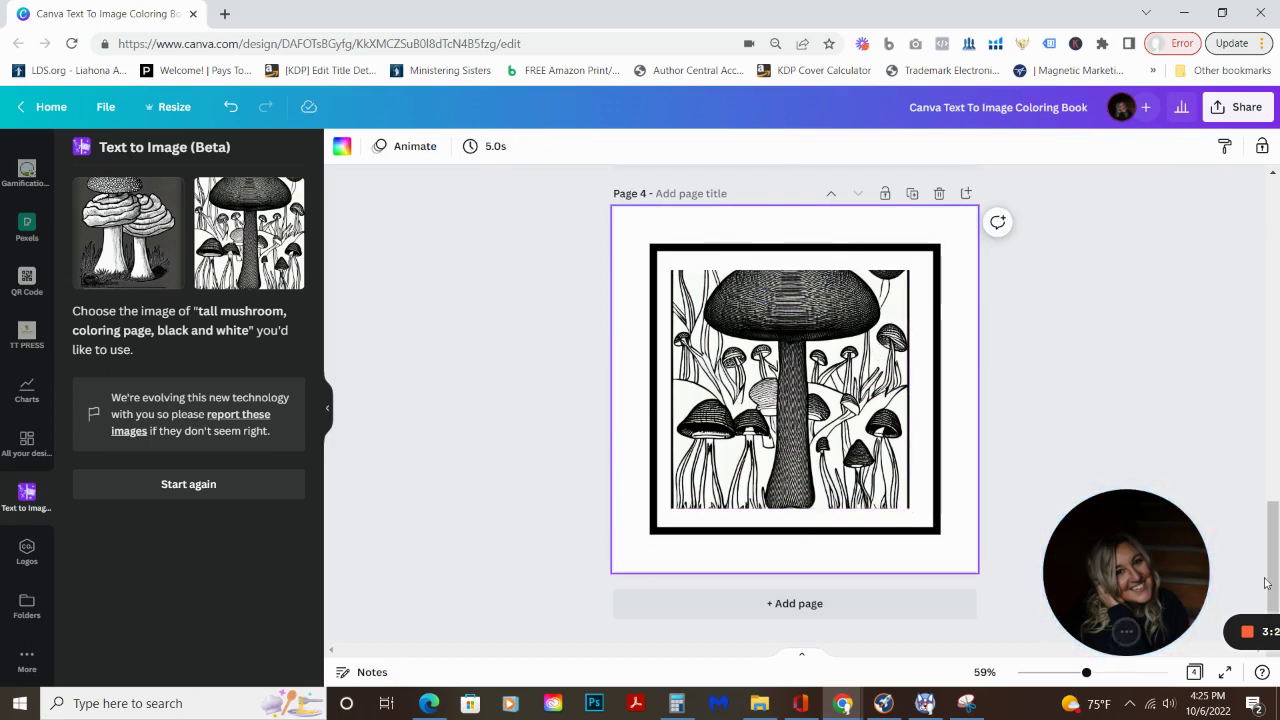
Duplicate the blank framed page 3 and move the copy below the mushroom page
drag(1273, 571, 1268, 434)
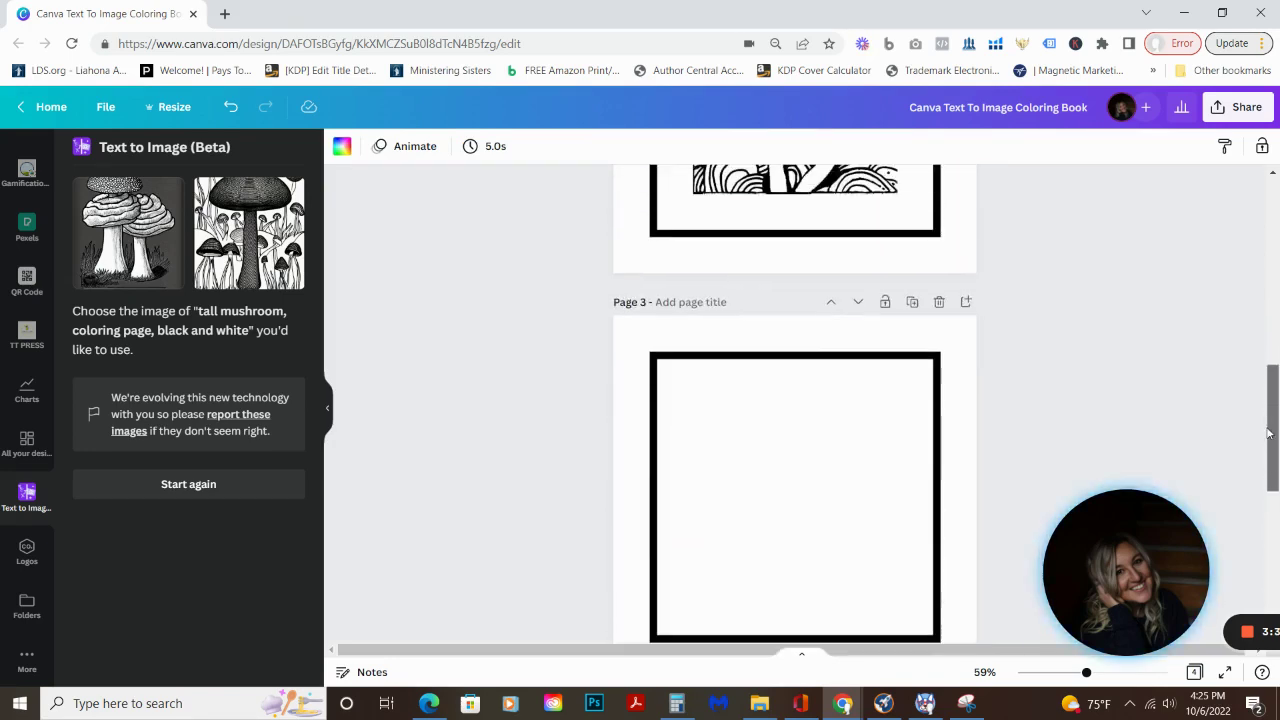
click(912, 302)
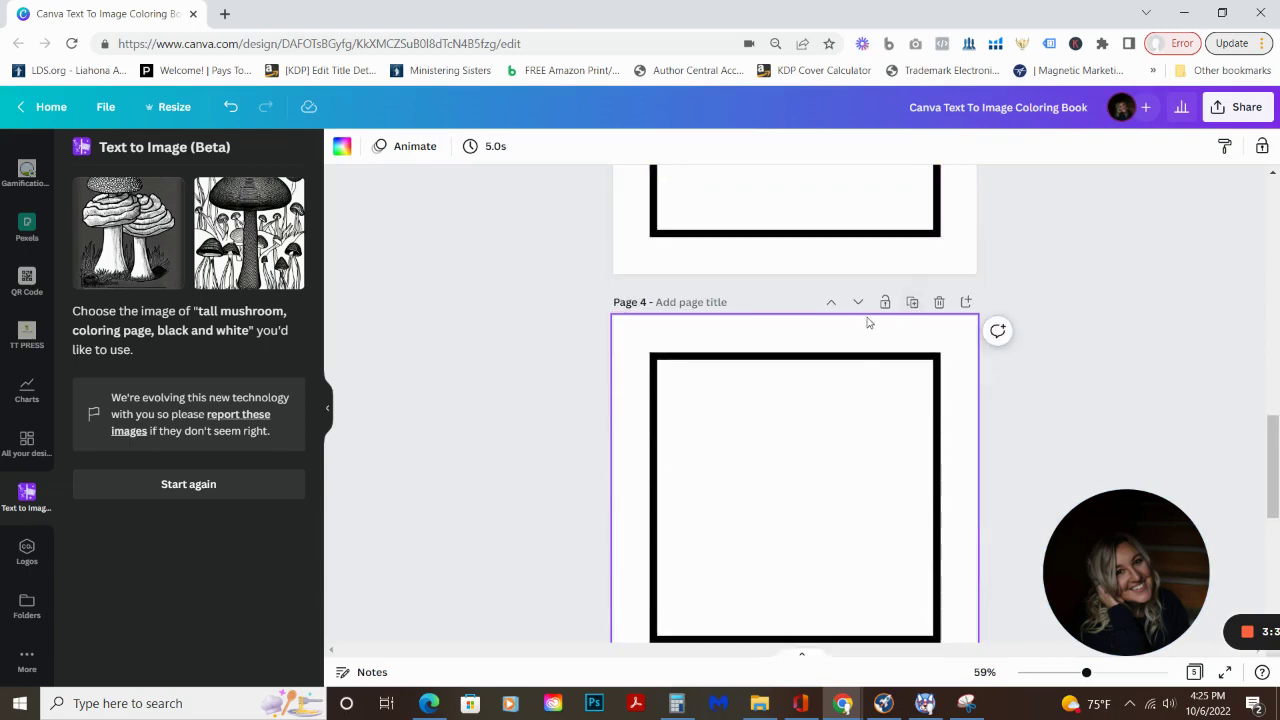
click(858, 305)
drag(1270, 540, 1246, 380)
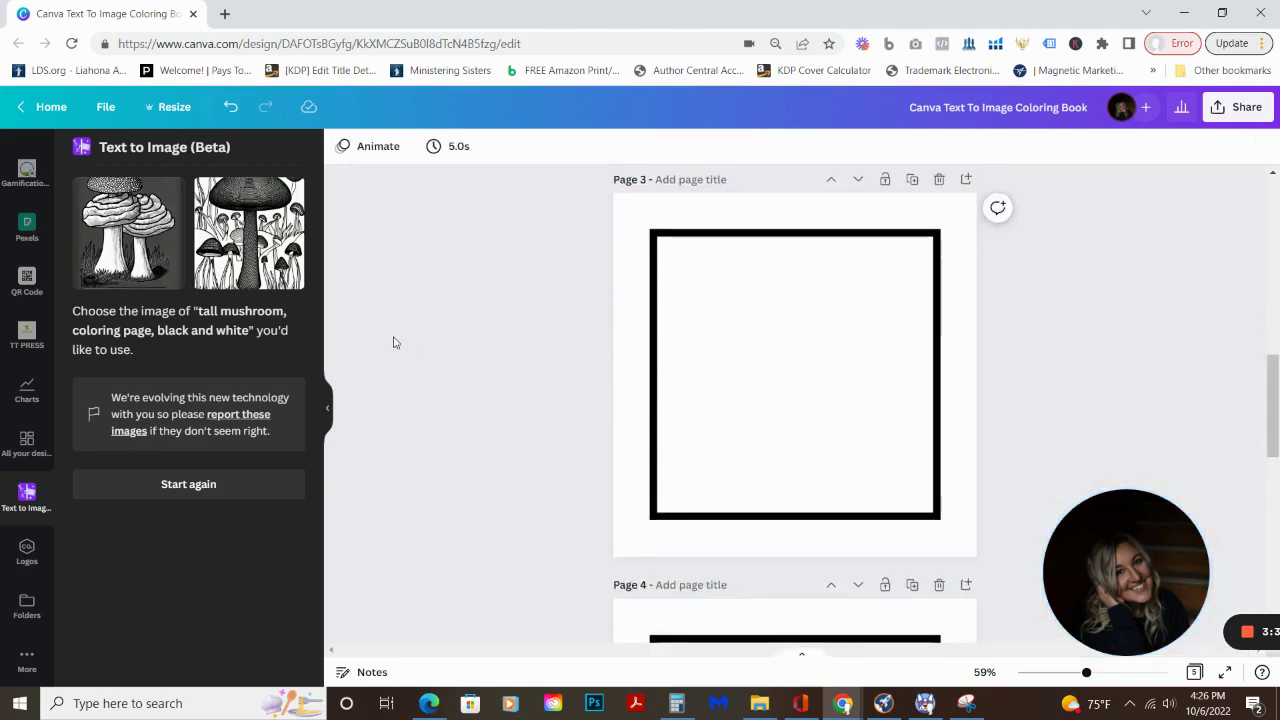
Put the other mushroom drawing on page 3, remove its grey background and enlarge it within the frame
click(145, 255)
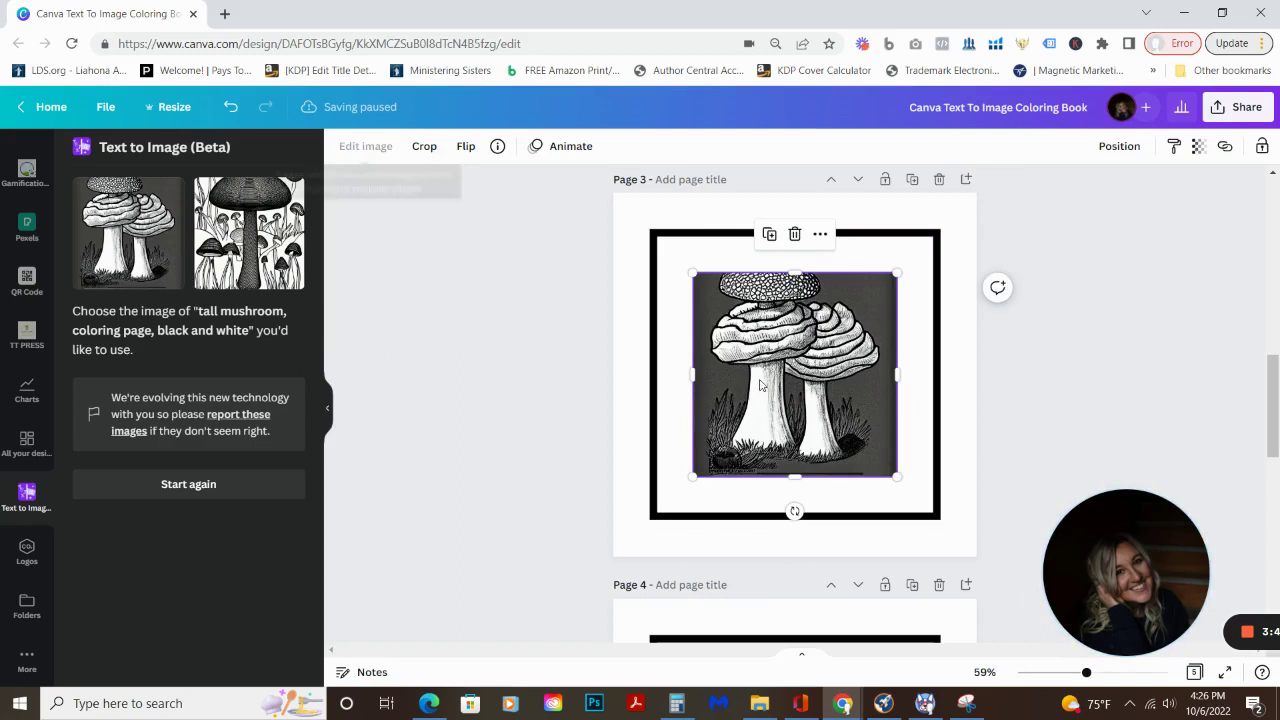
click(1064, 372)
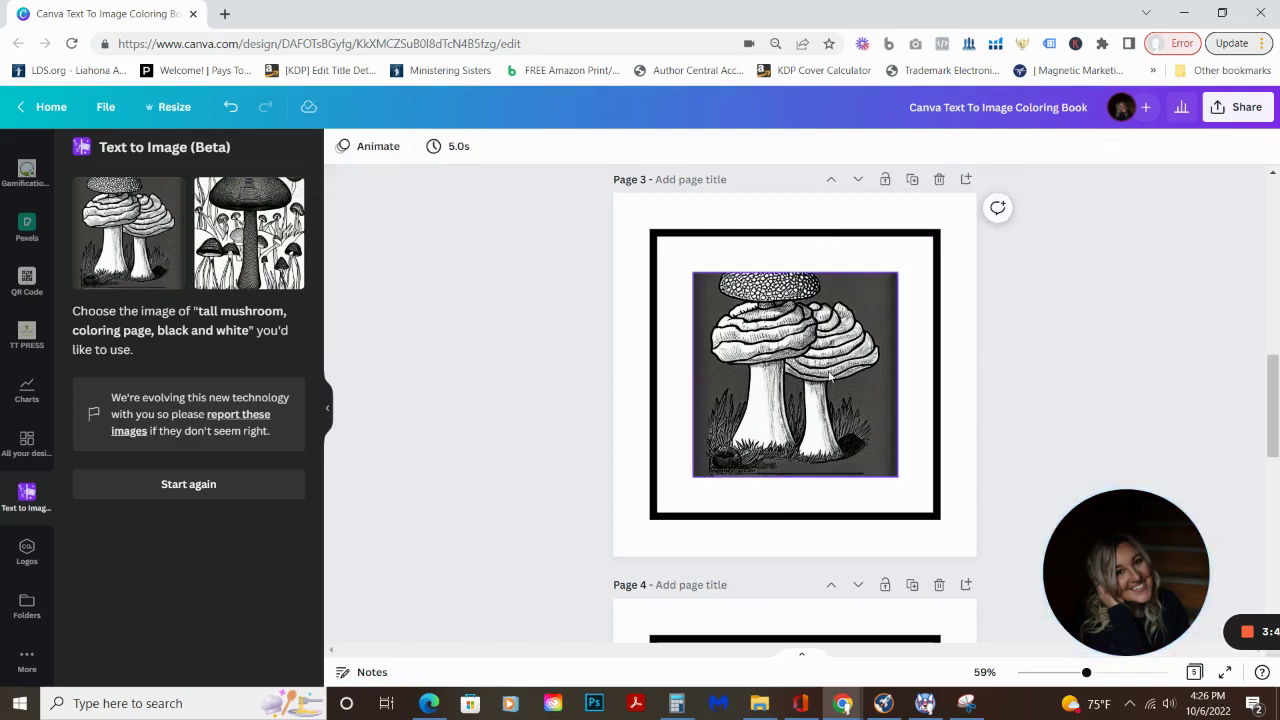
click(826, 372)
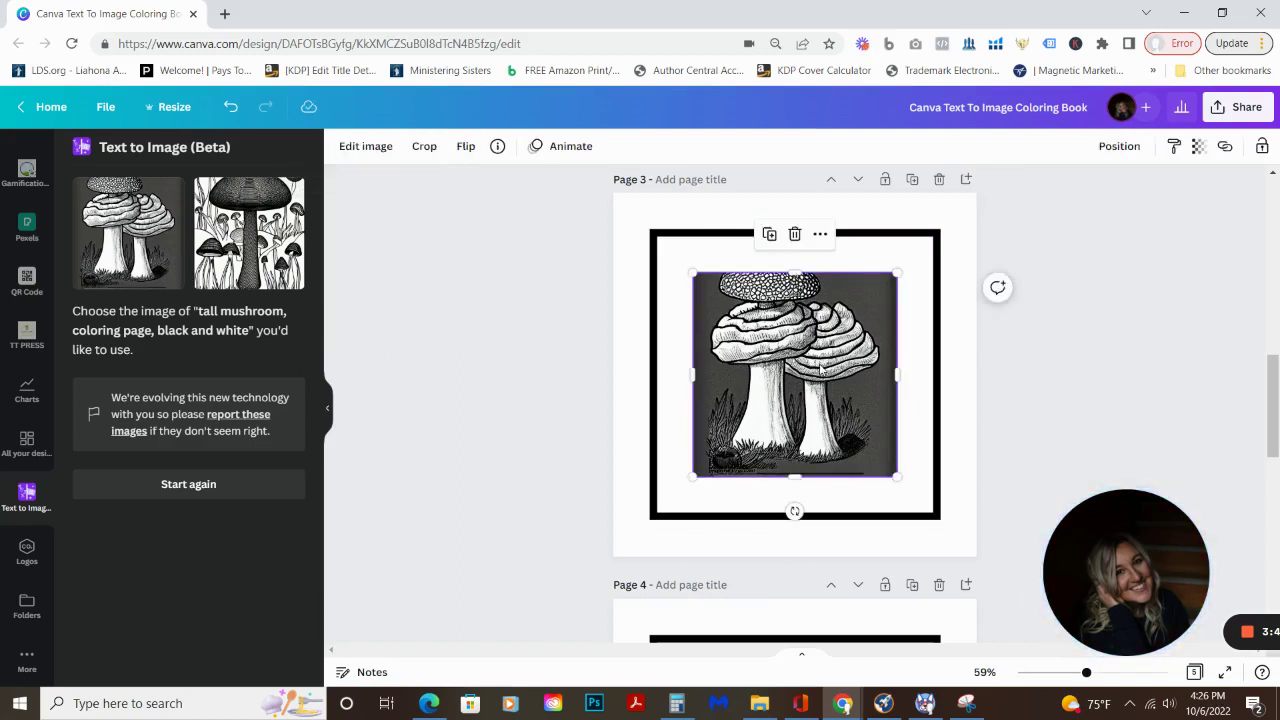
click(375, 148)
click(112, 280)
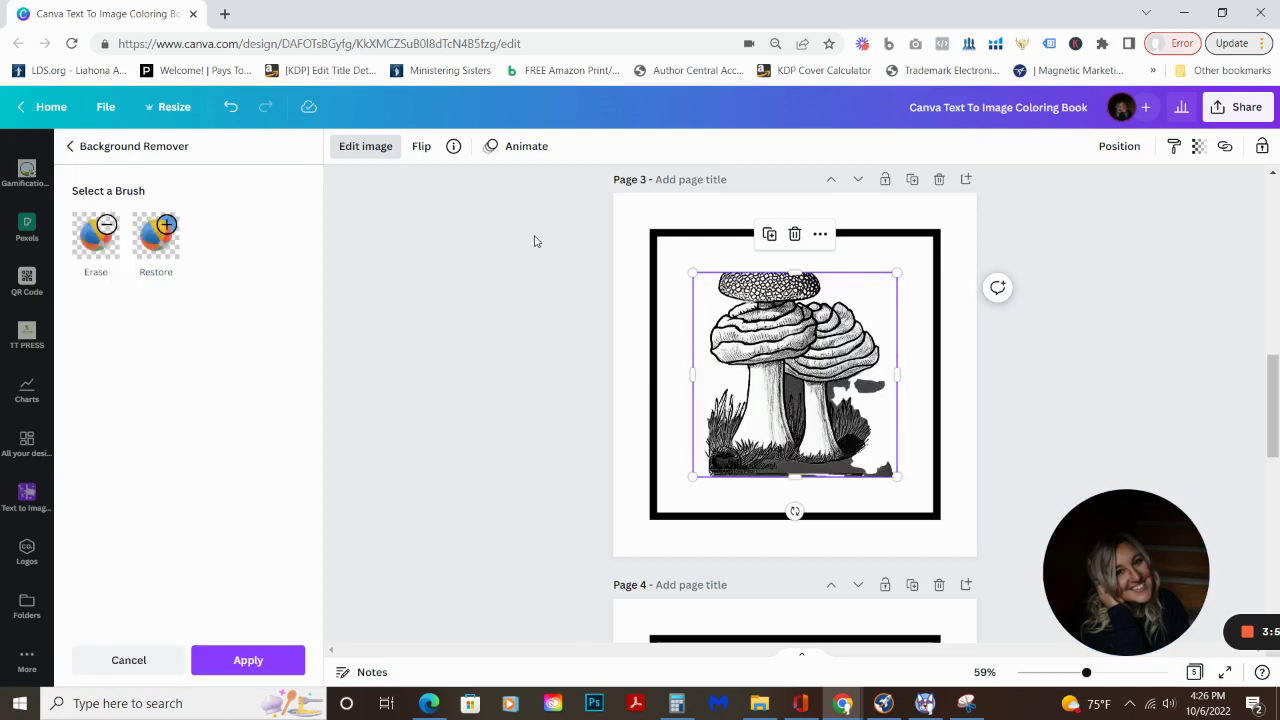
drag(898, 272, 910, 258)
drag(695, 484, 682, 488)
click(248, 659)
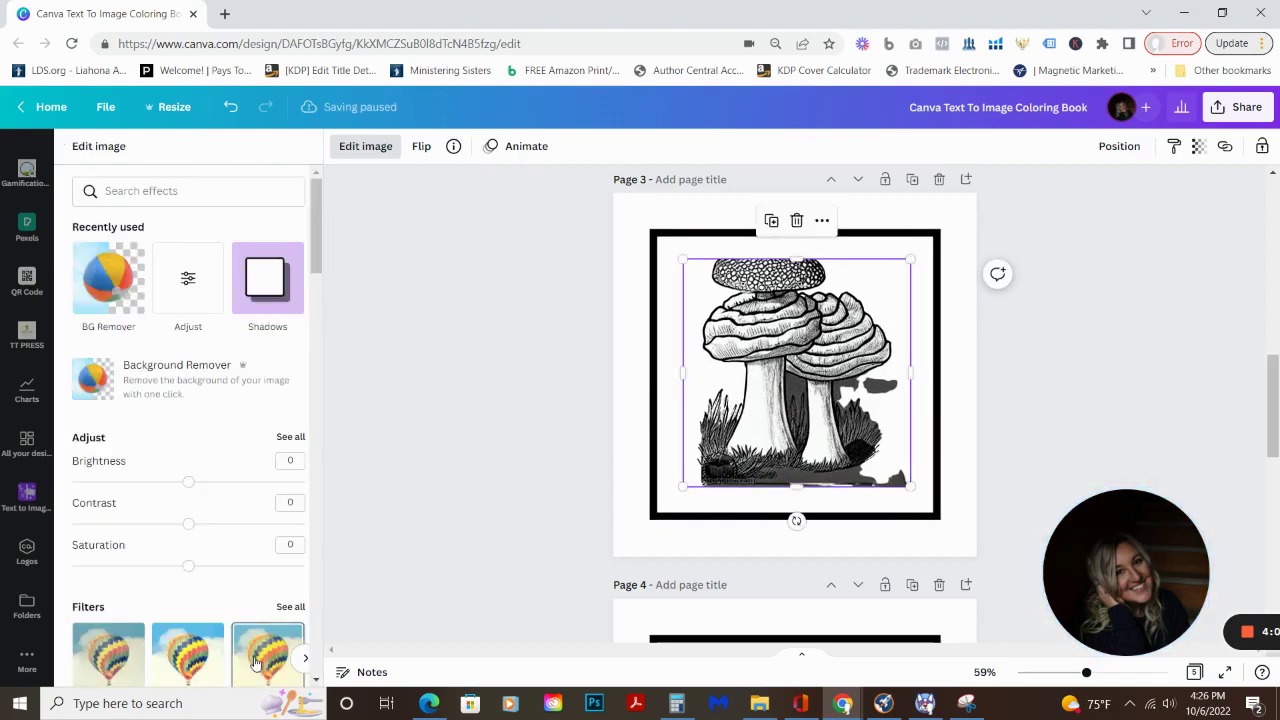
click(1195, 672)
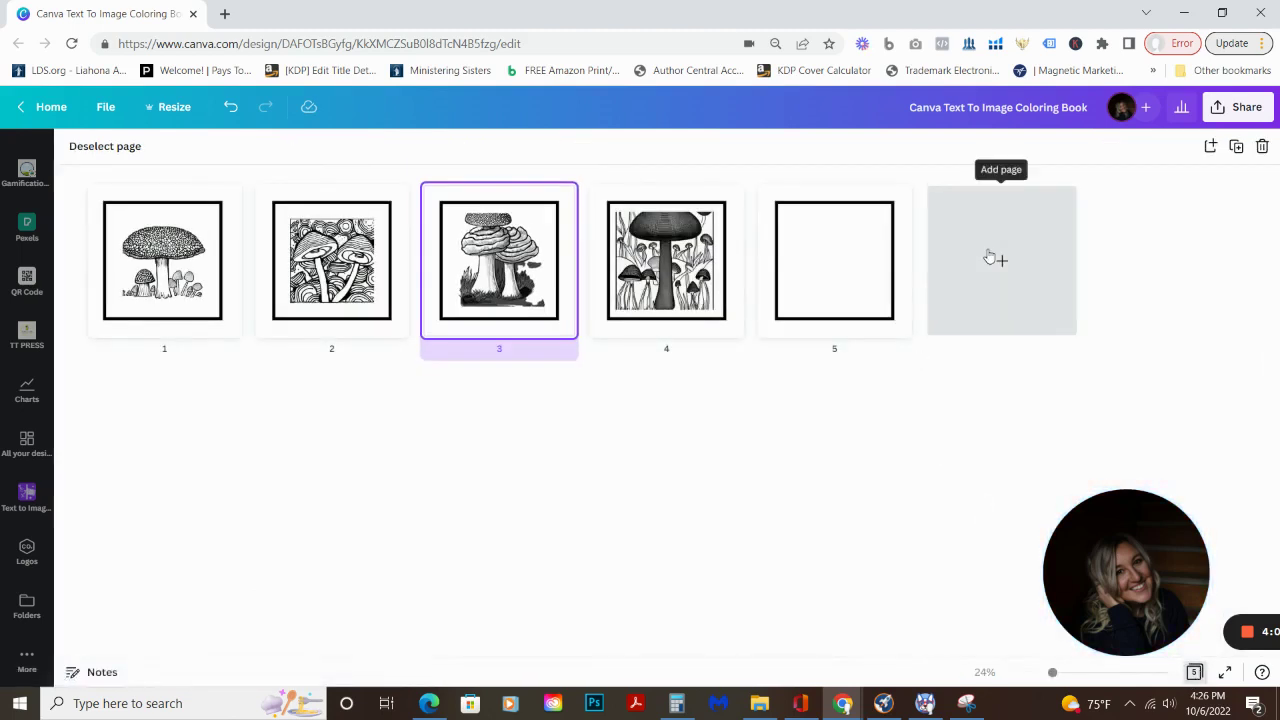
Add blank pages and drag them so each mushroom page is followed by a blank one
click(988, 256)
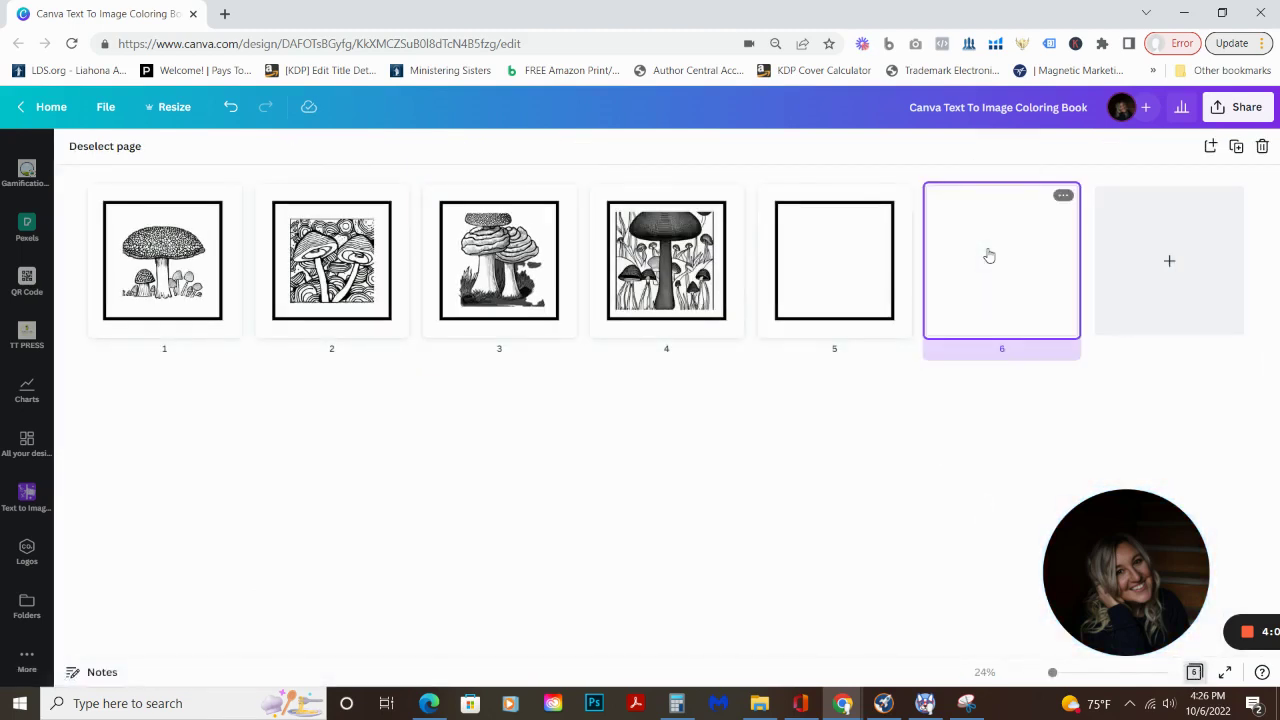
key(ctrl+Return)
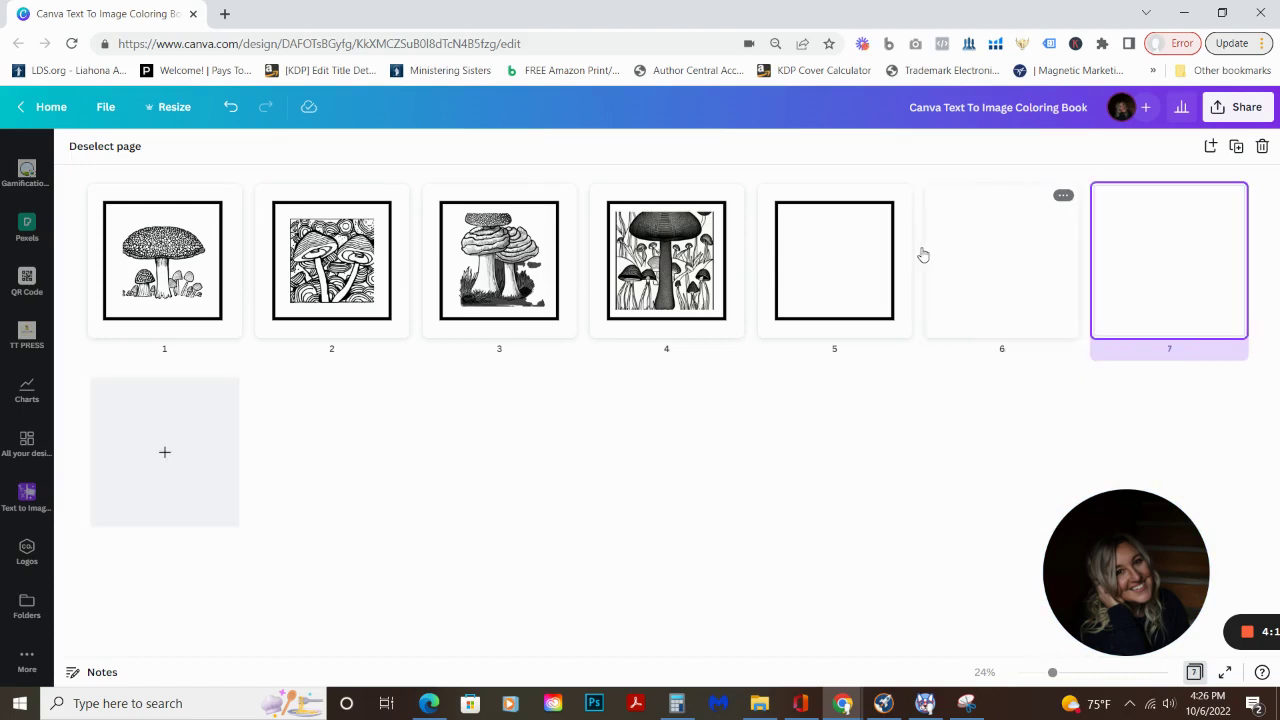
drag(925, 256, 290, 300)
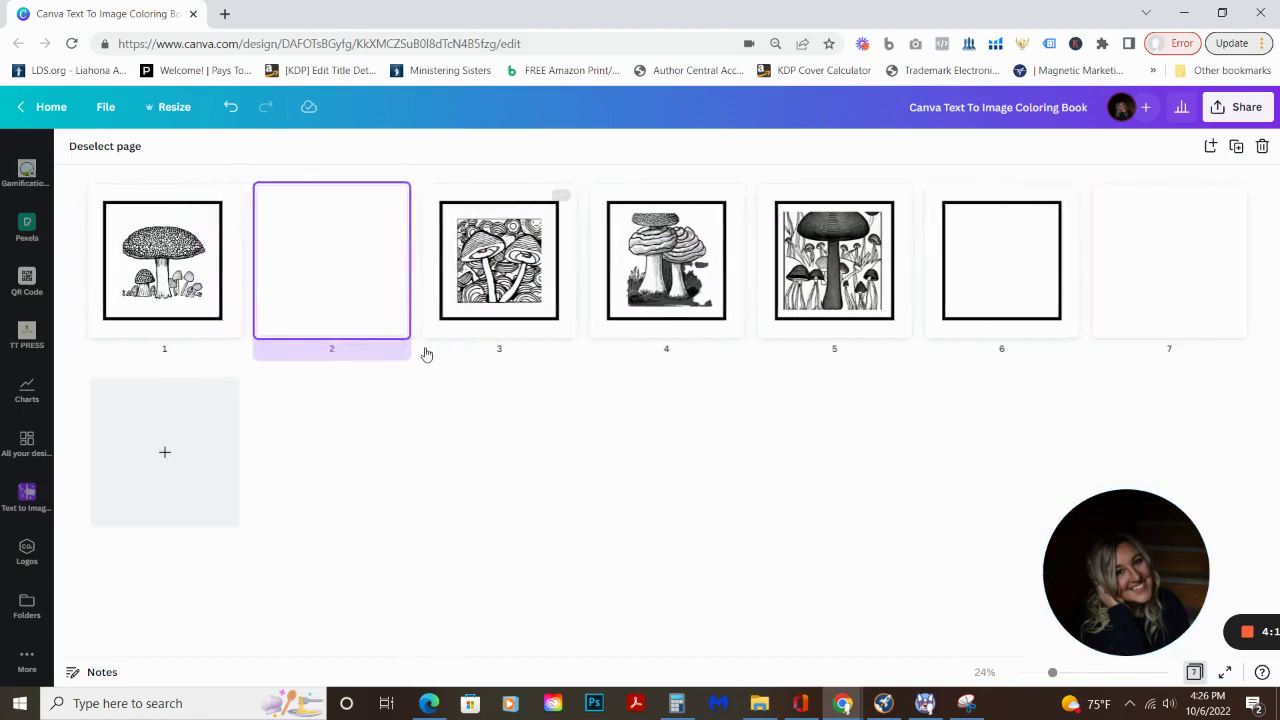
key(ctrl+Return)
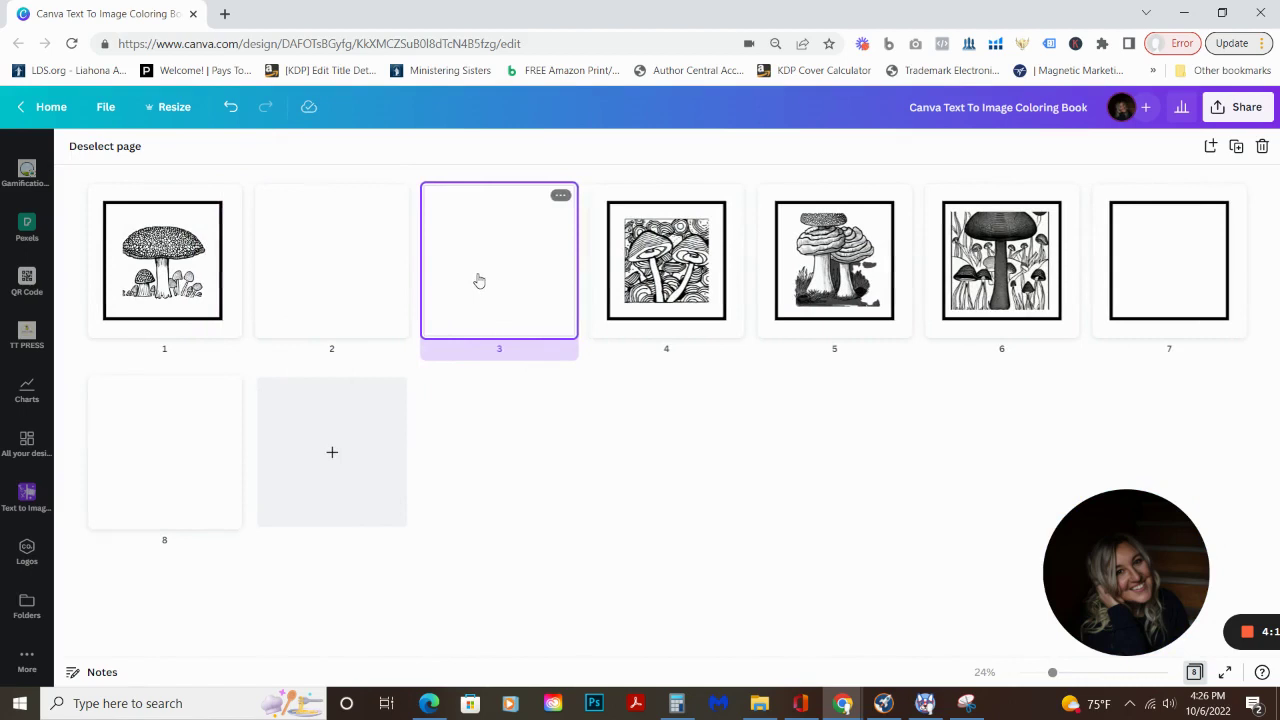
drag(466, 271, 1087, 268)
key(ctrl+Return)
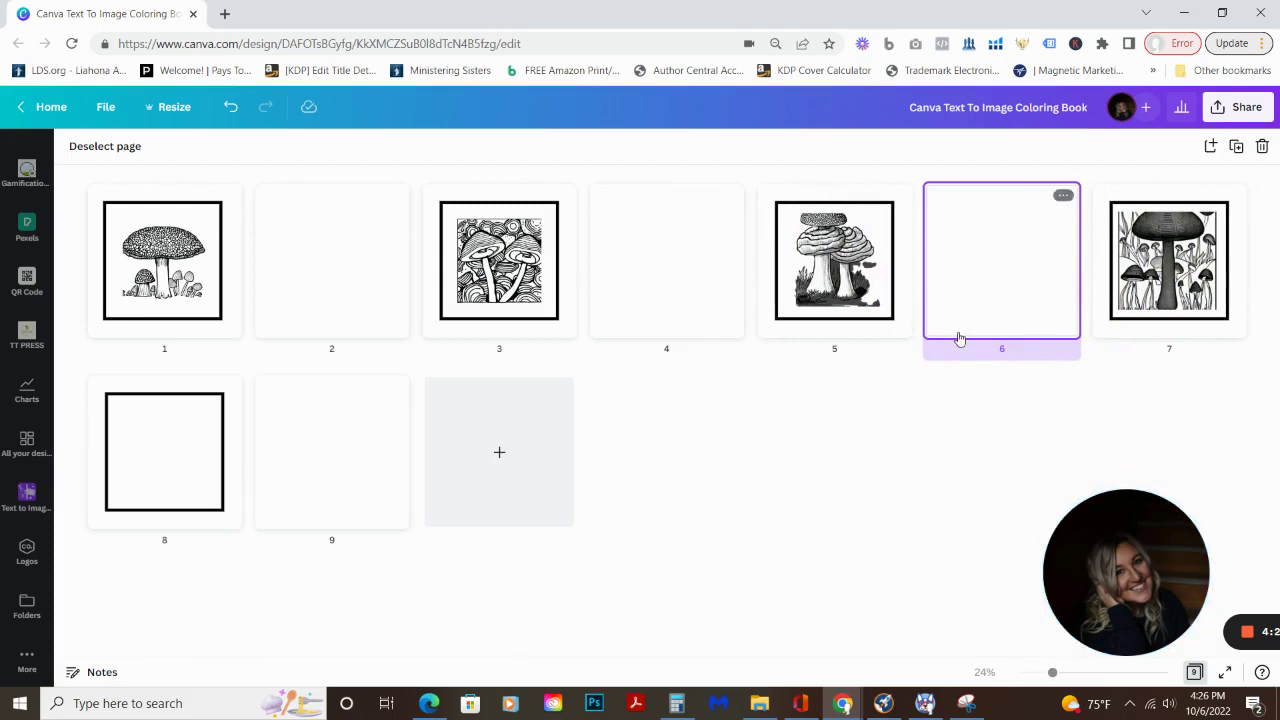
key(ctrl+Return)
drag(1159, 262, 267, 451)
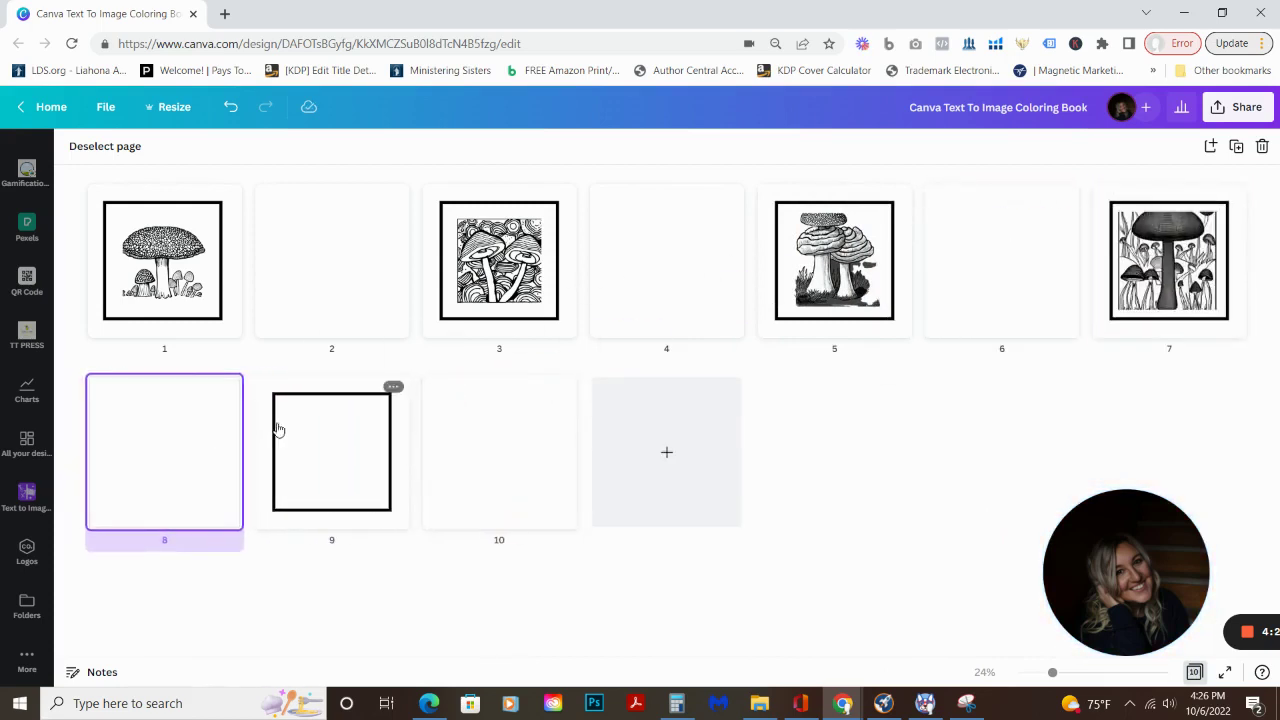
double_click(343, 444)
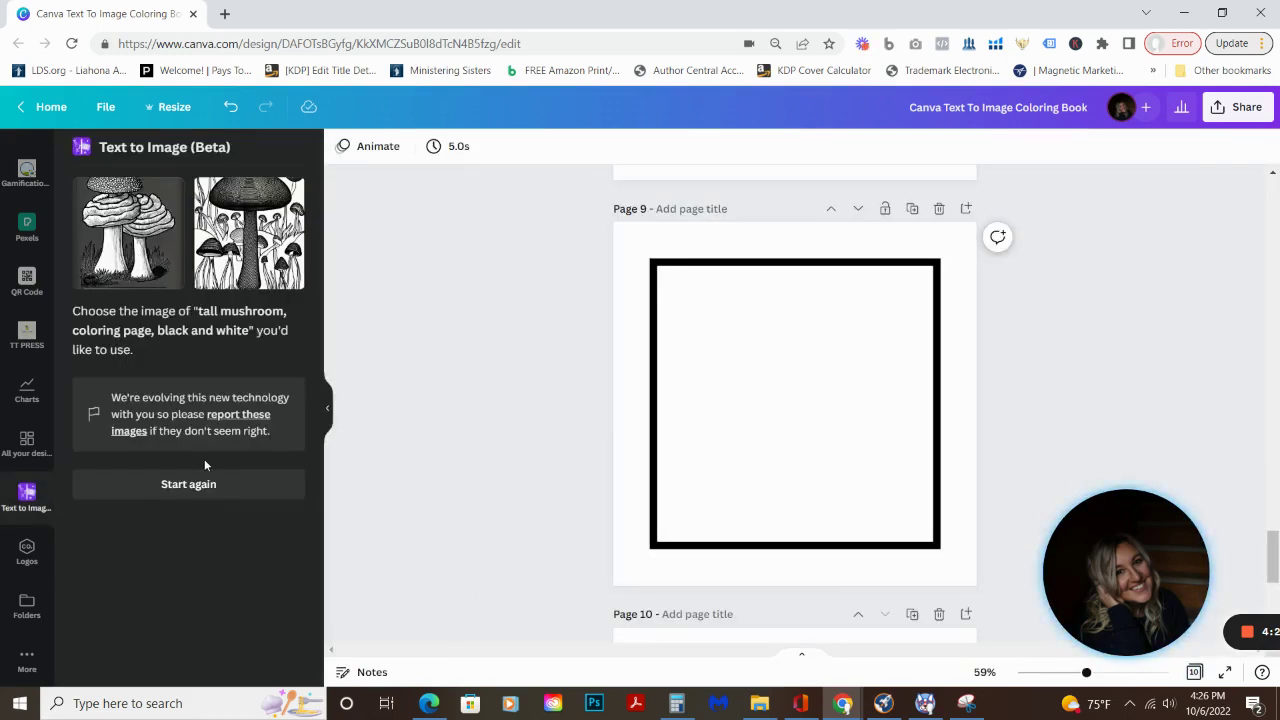
Generate Drawing-style images from the prompt 'big mushroom, coloring page, black and white'
click(203, 486)
click(100, 218)
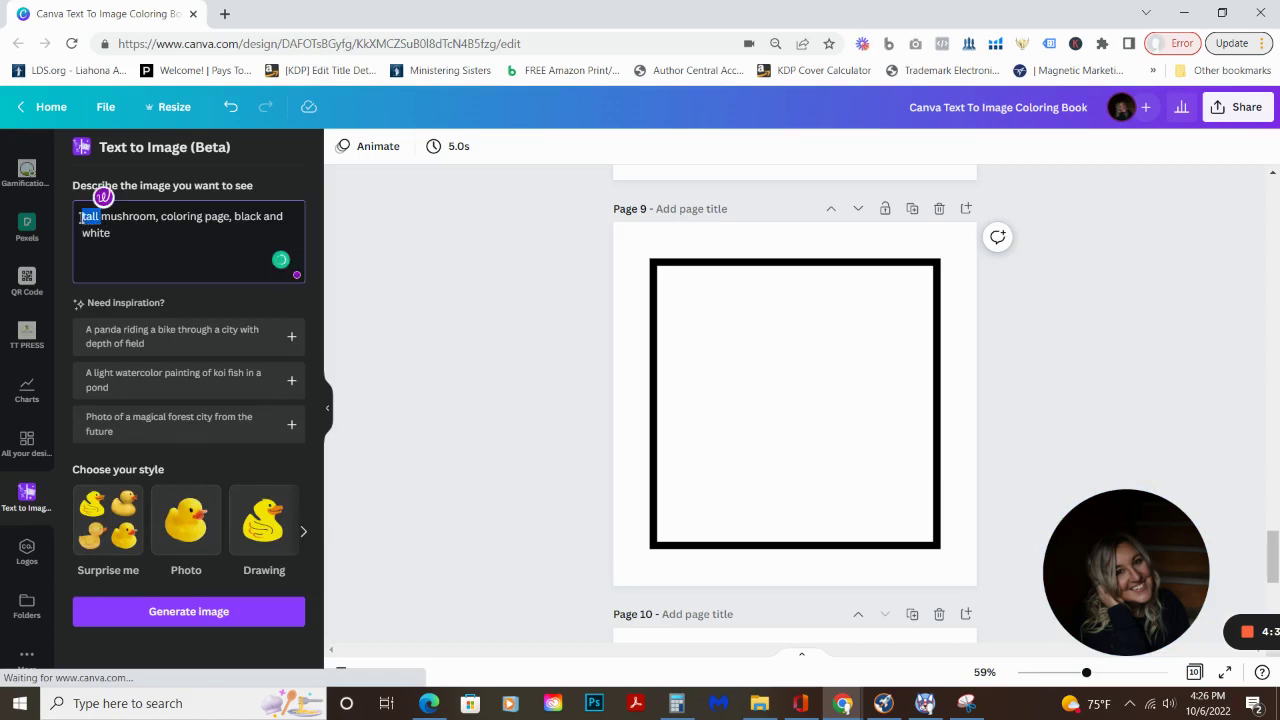
text(big)
click(244, 500)
click(191, 610)
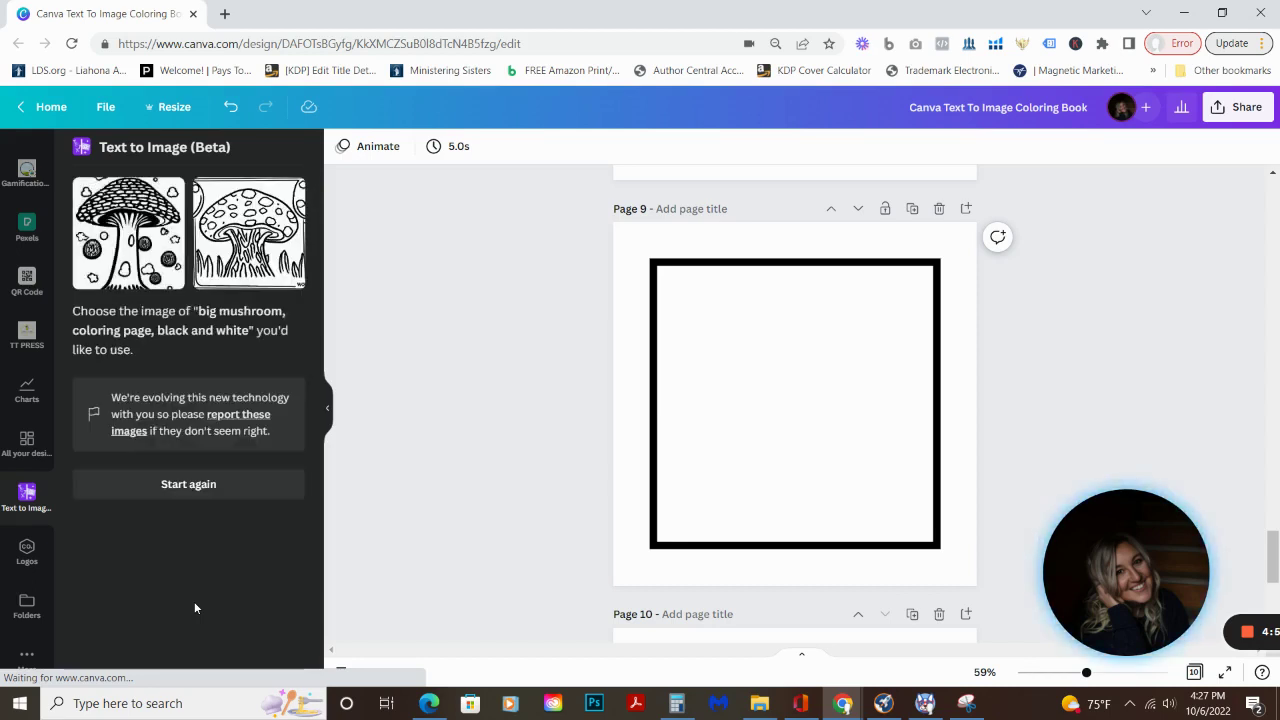
Add the spotted mushroom drawing to Page 9, enlarged and centred in the frame
click(113, 237)
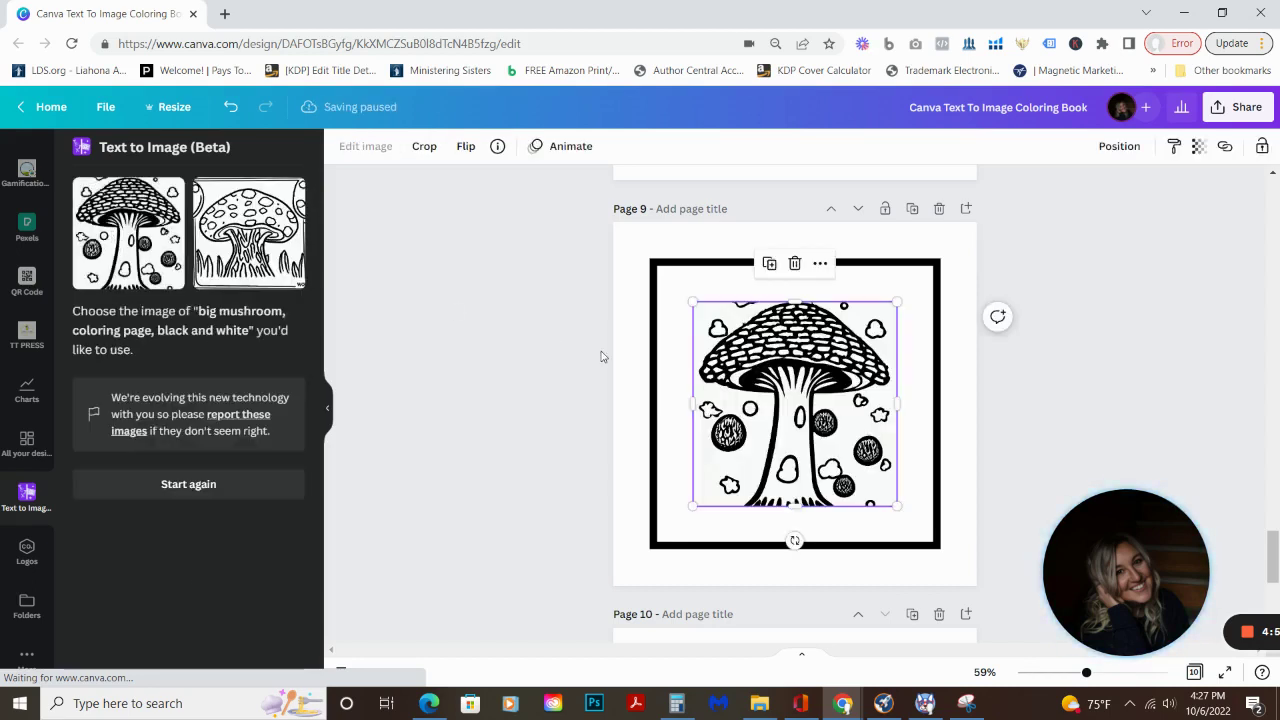
drag(897, 301, 913, 284)
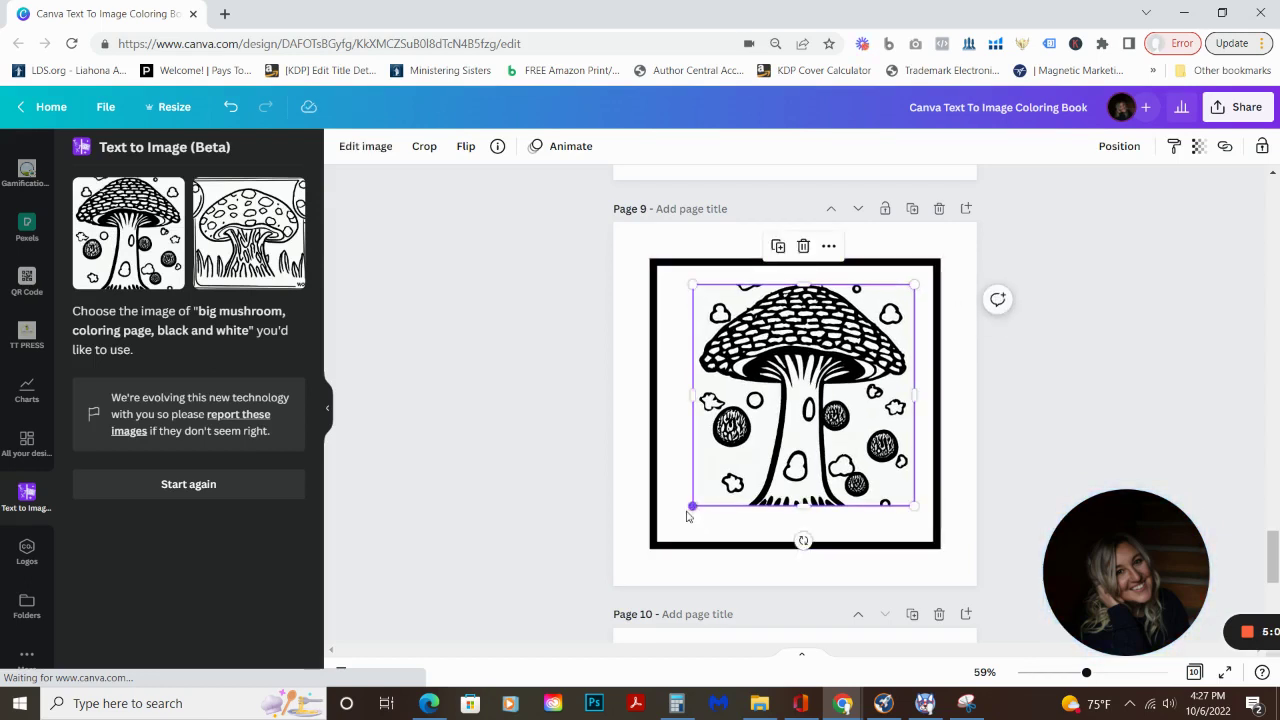
drag(691, 506, 670, 529)
drag(782, 446, 785, 444)
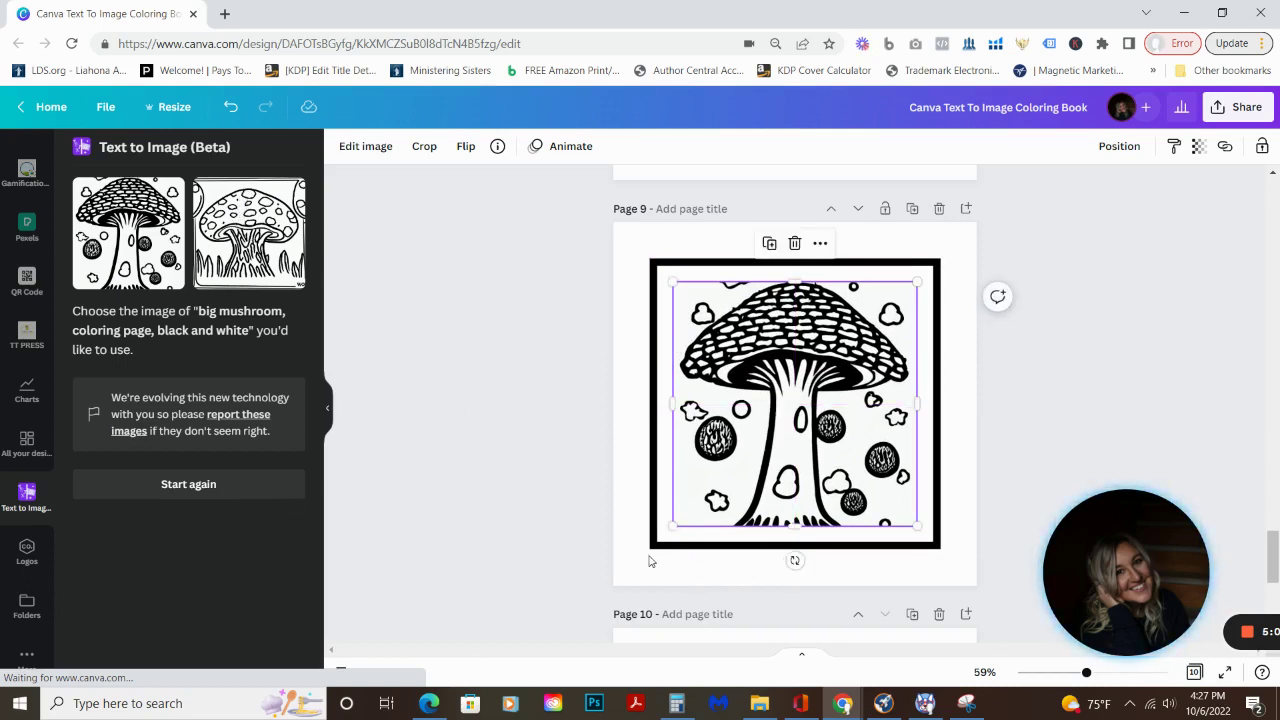
scroll(700, 400, down, 5)
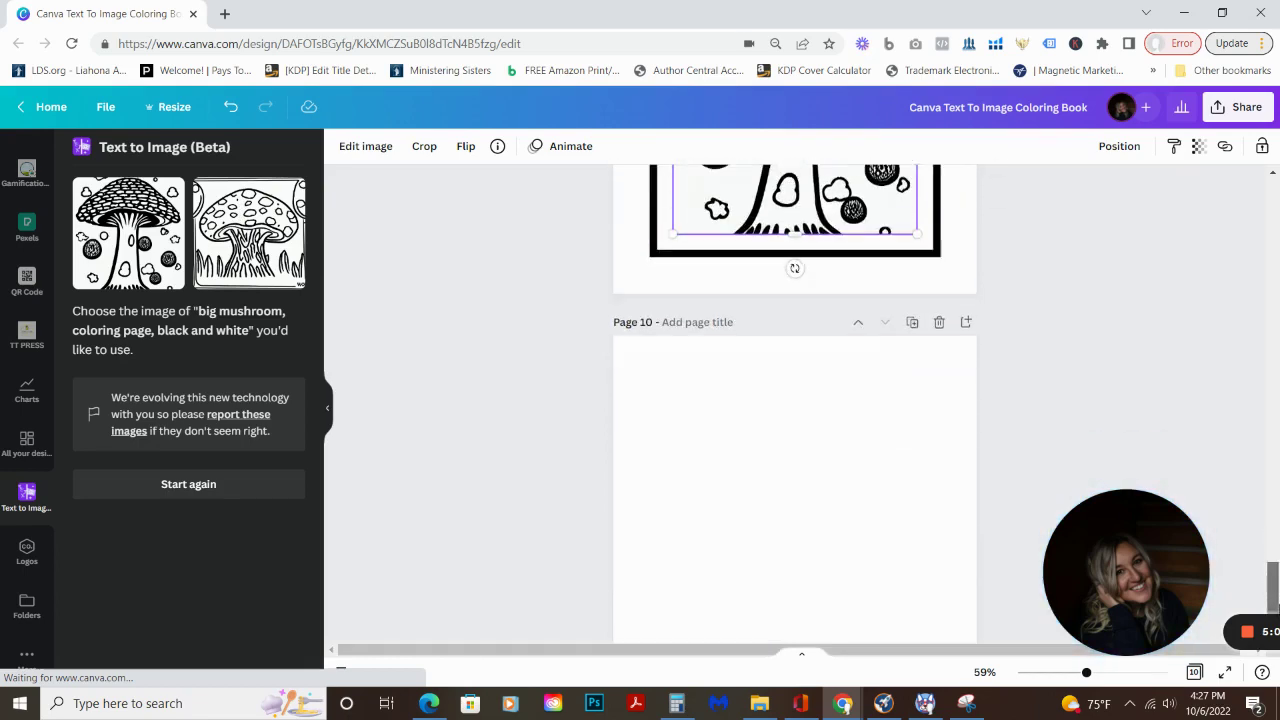
drag(1272, 593, 1266, 567)
Duplicate Page 9, move the copy below the blank page, and delete its mushroom drawing
click(1103, 480)
click(912, 290)
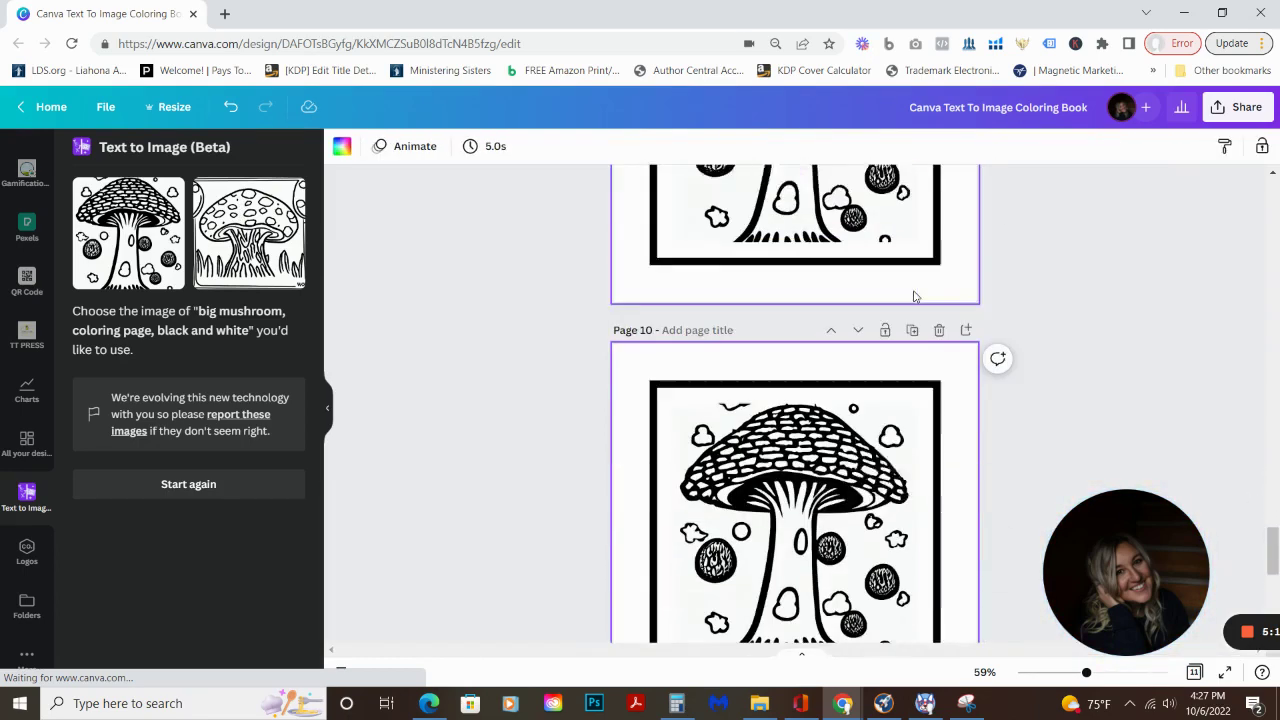
click(857, 290)
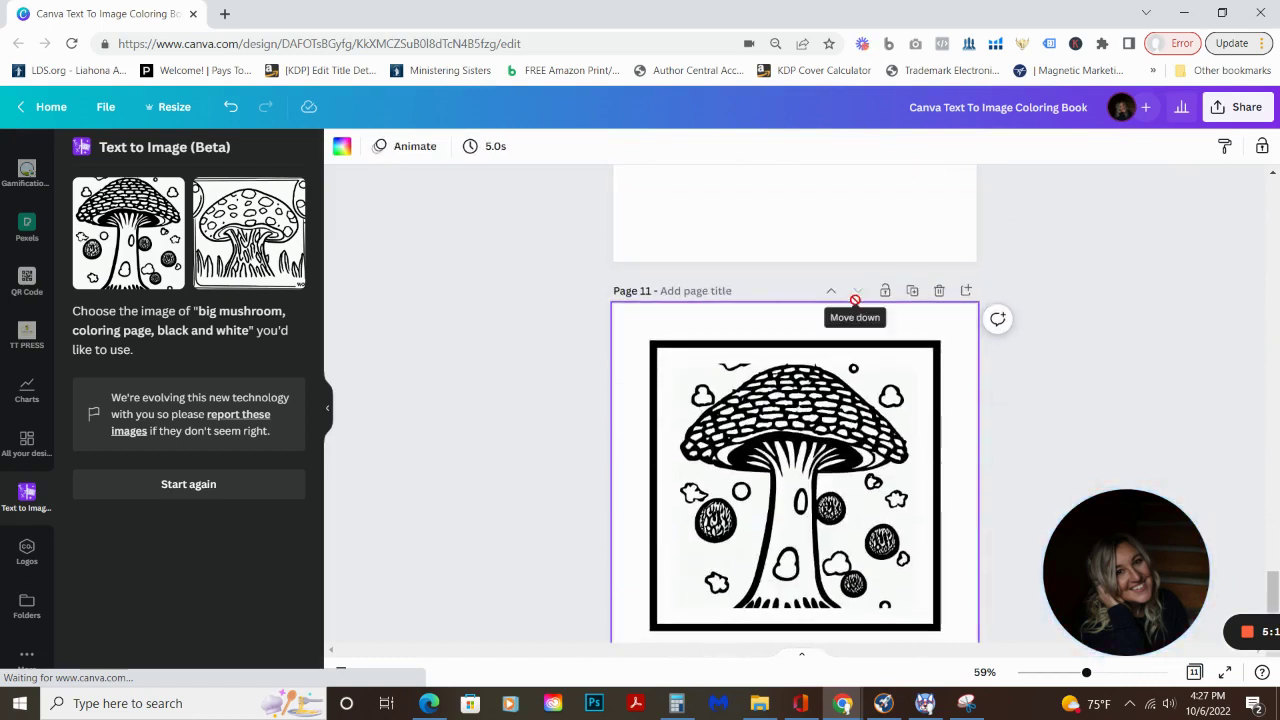
drag(1272, 588, 1272, 594)
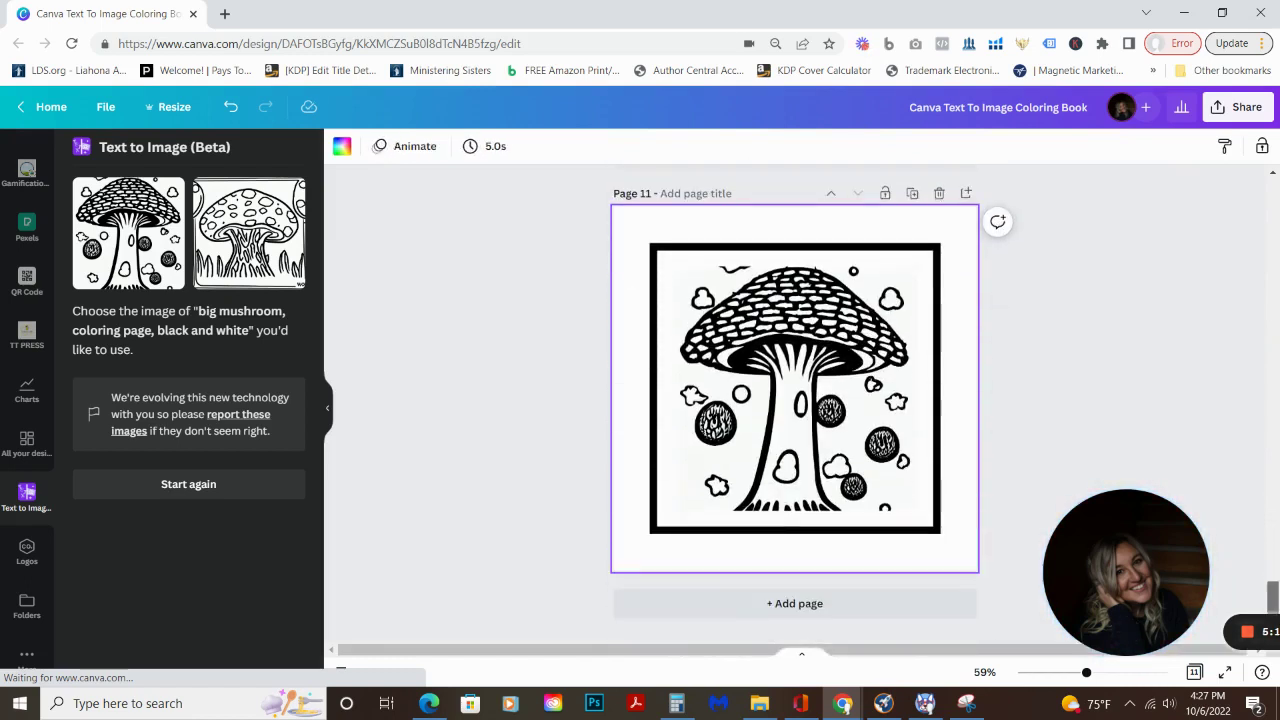
click(842, 410)
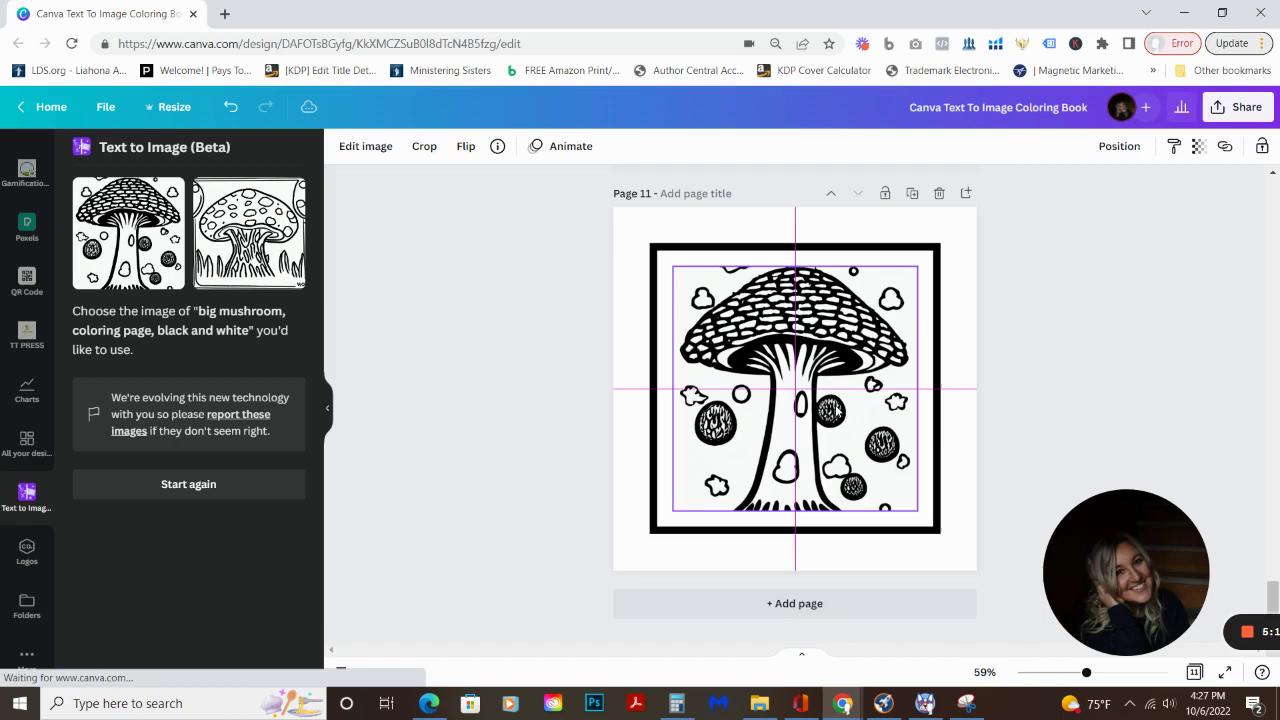
key(Delete)
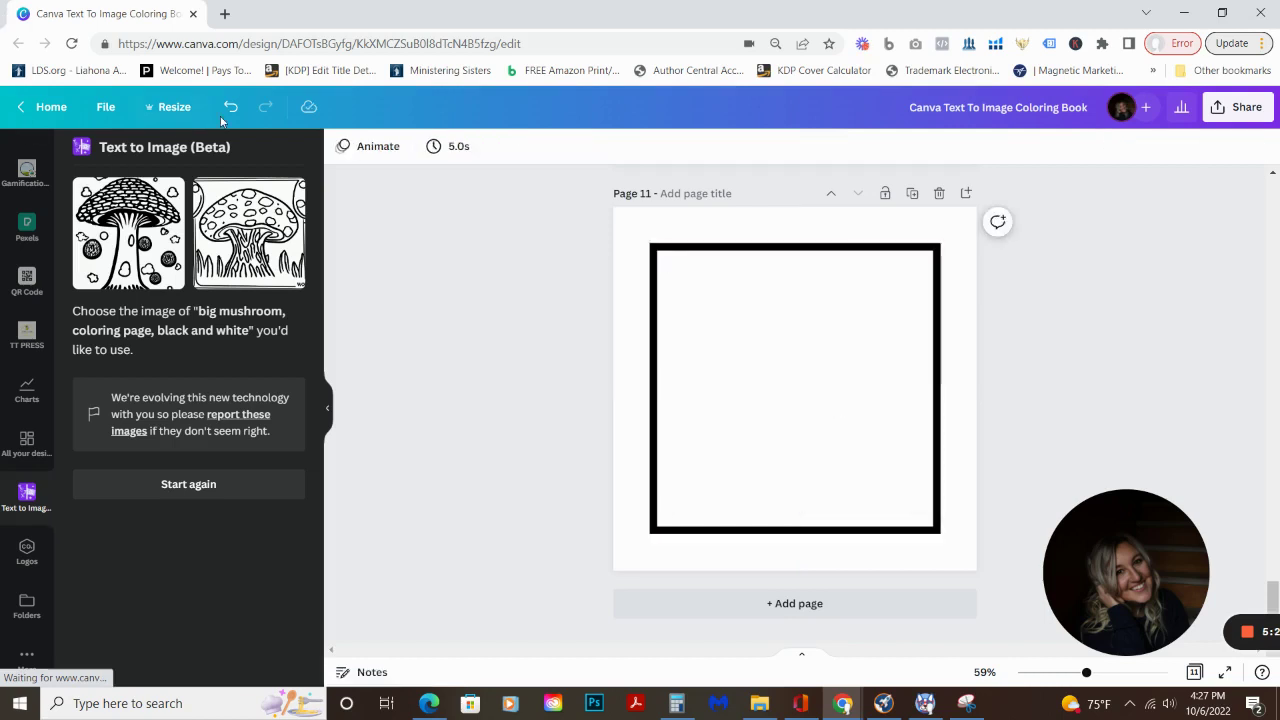
Stretch the second big-mushroom drawing to fill page 11's frame and open Edit image
click(244, 222)
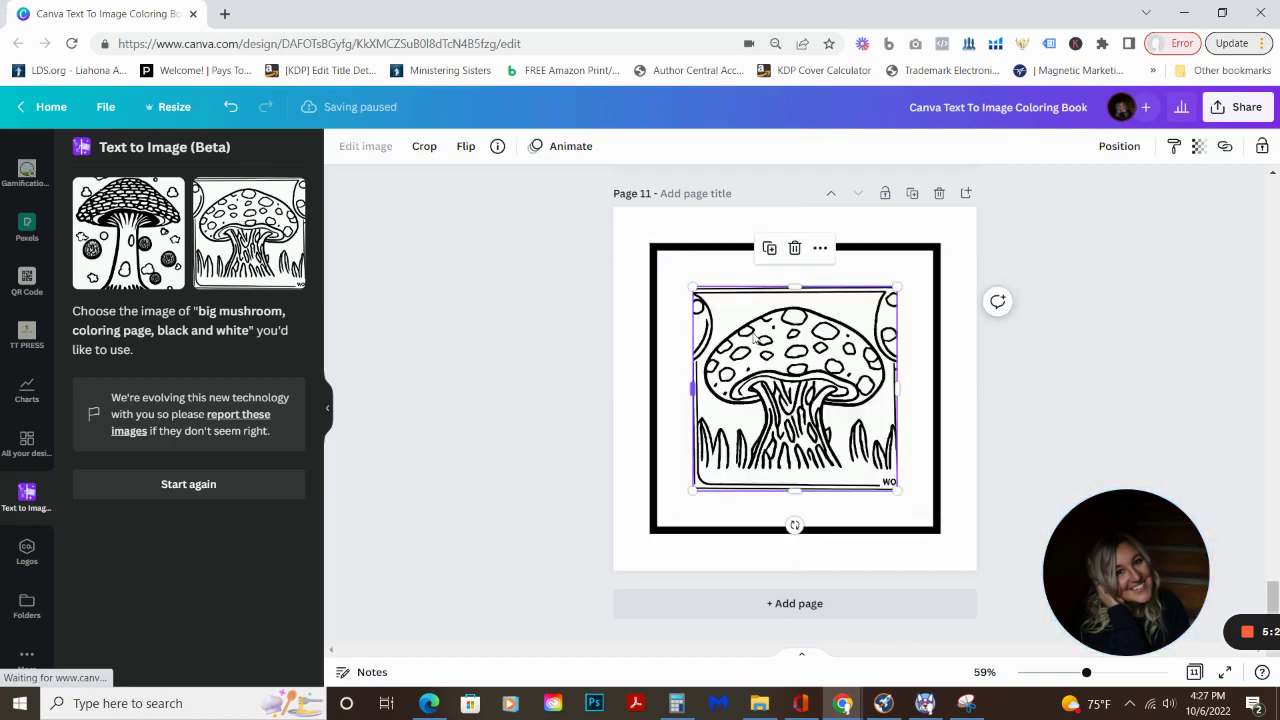
drag(898, 288, 948, 270)
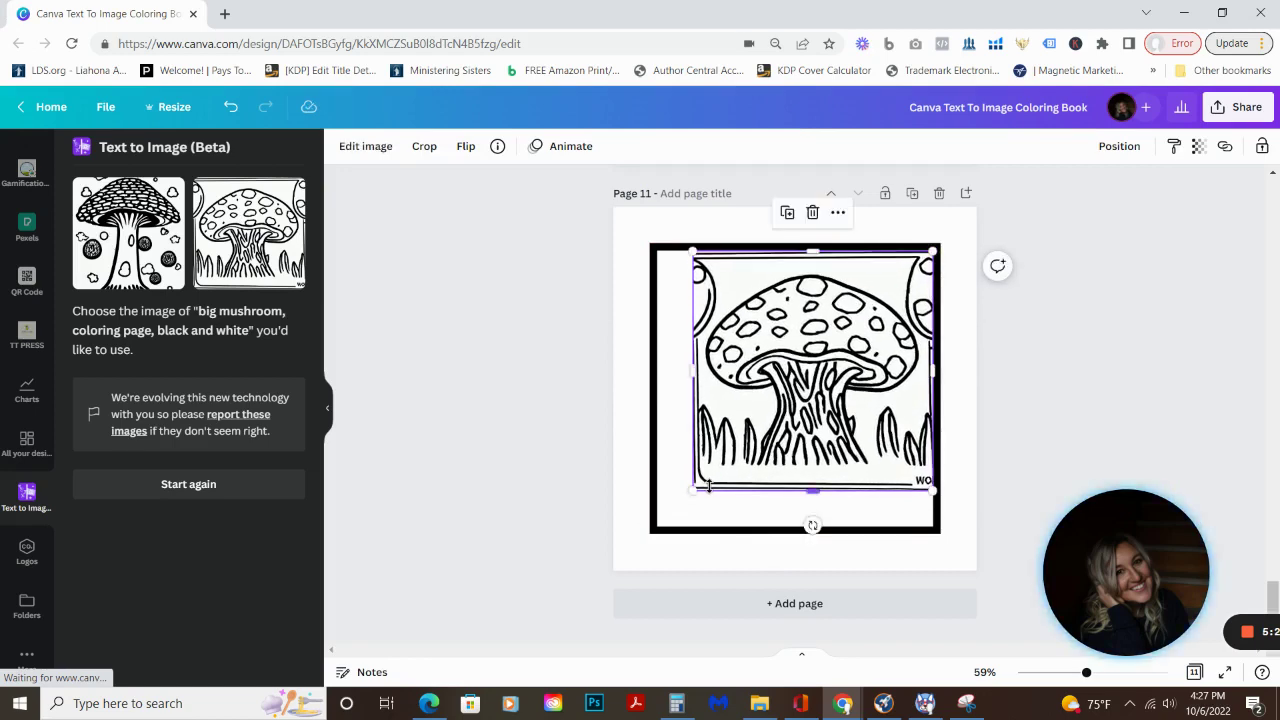
drag(694, 491, 653, 530)
click(1047, 478)
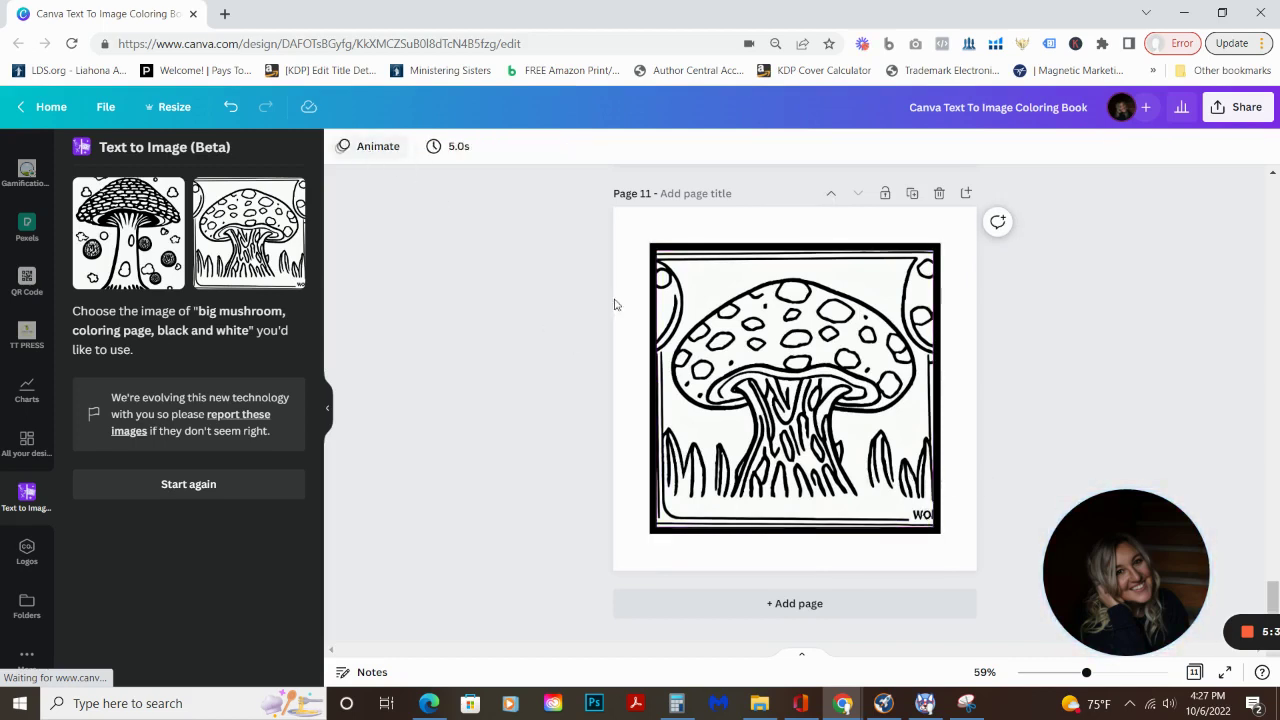
click(665, 300)
click(380, 150)
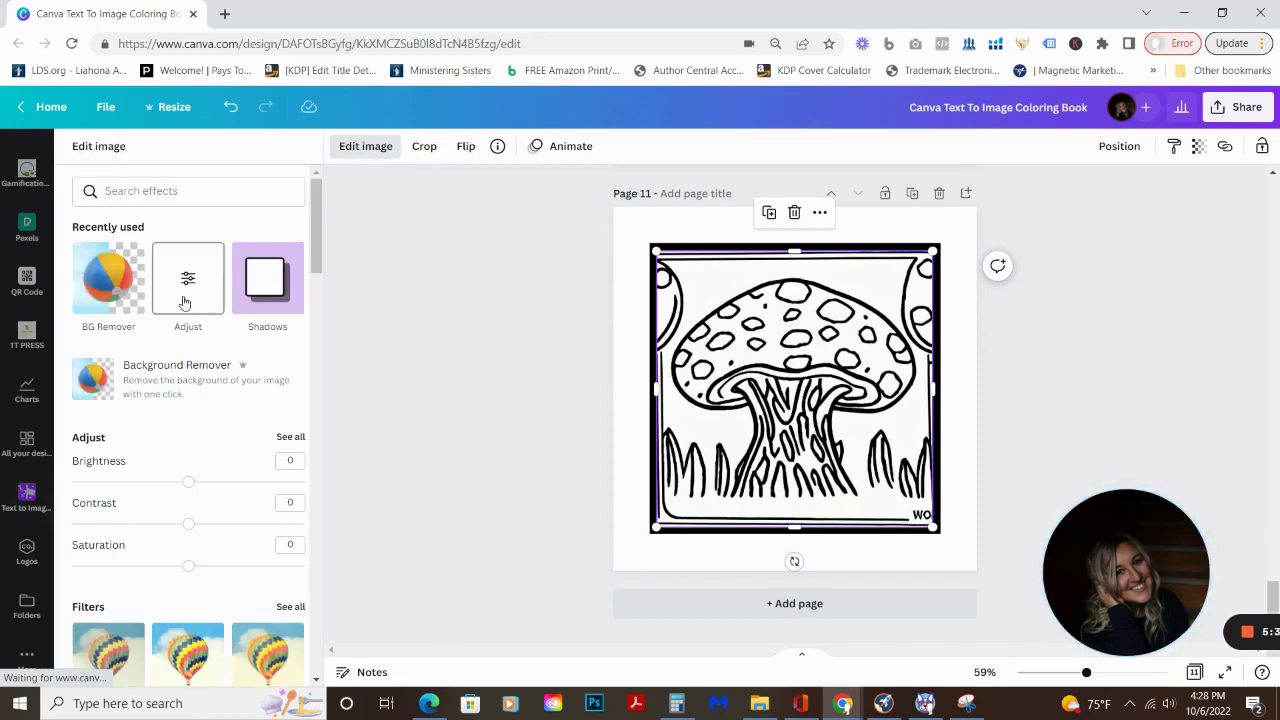
Try background removal with erasing on the mushroom drawing, then undo the result
click(110, 287)
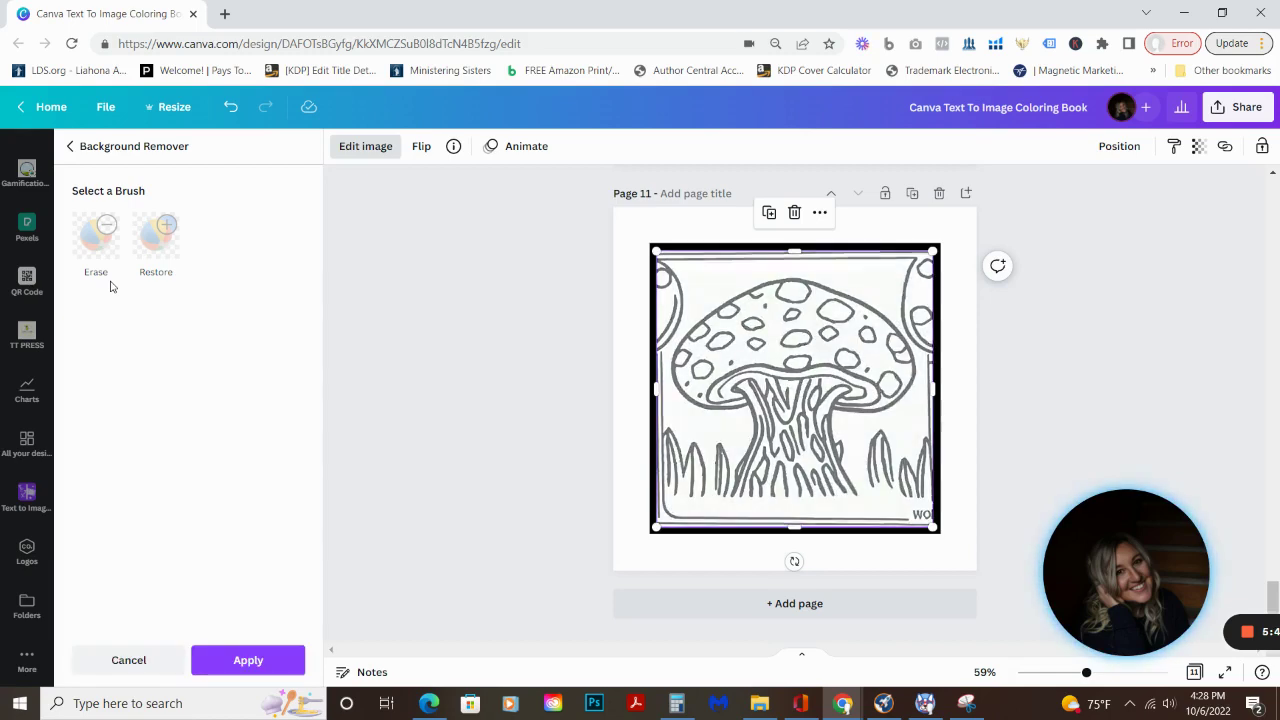
click(100, 258)
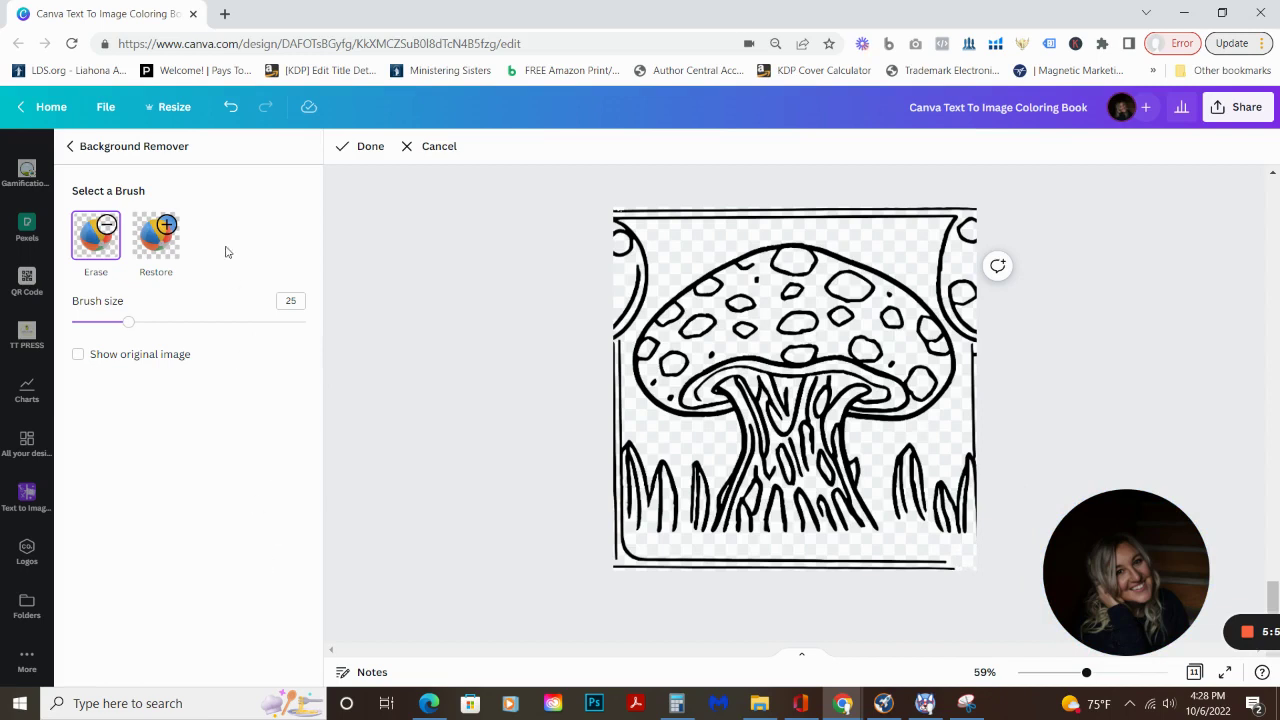
click(366, 146)
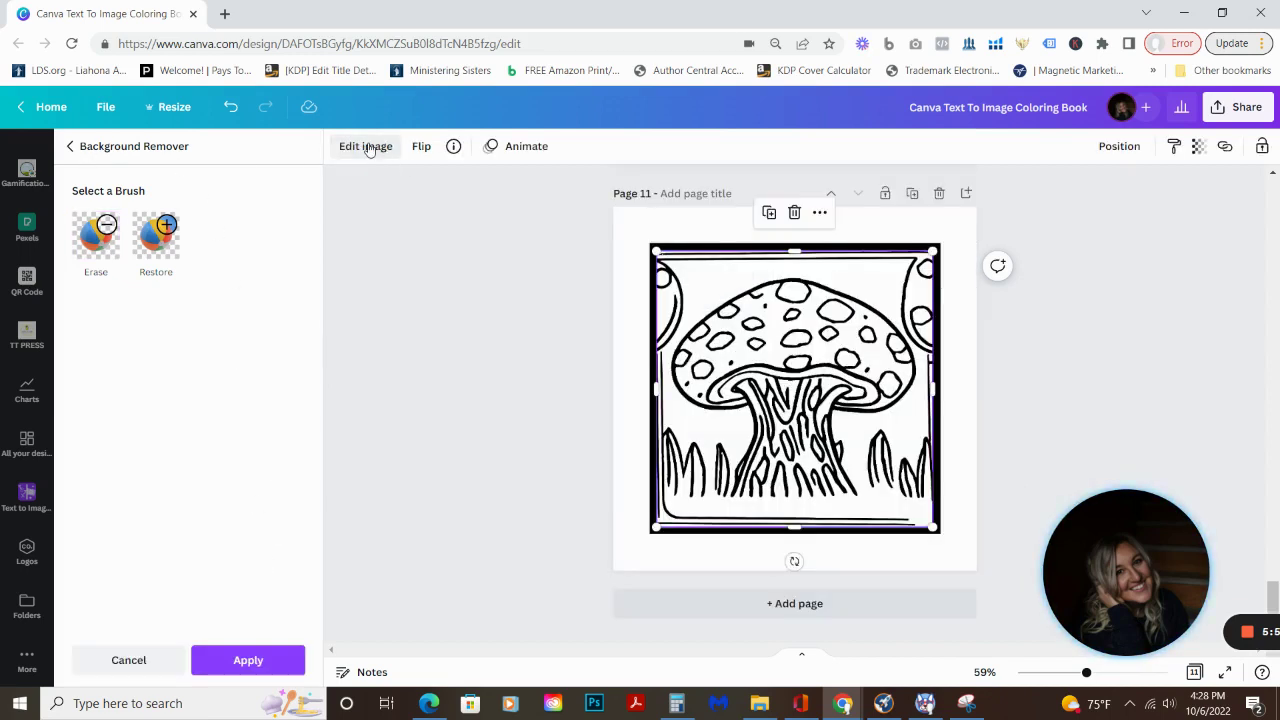
click(258, 662)
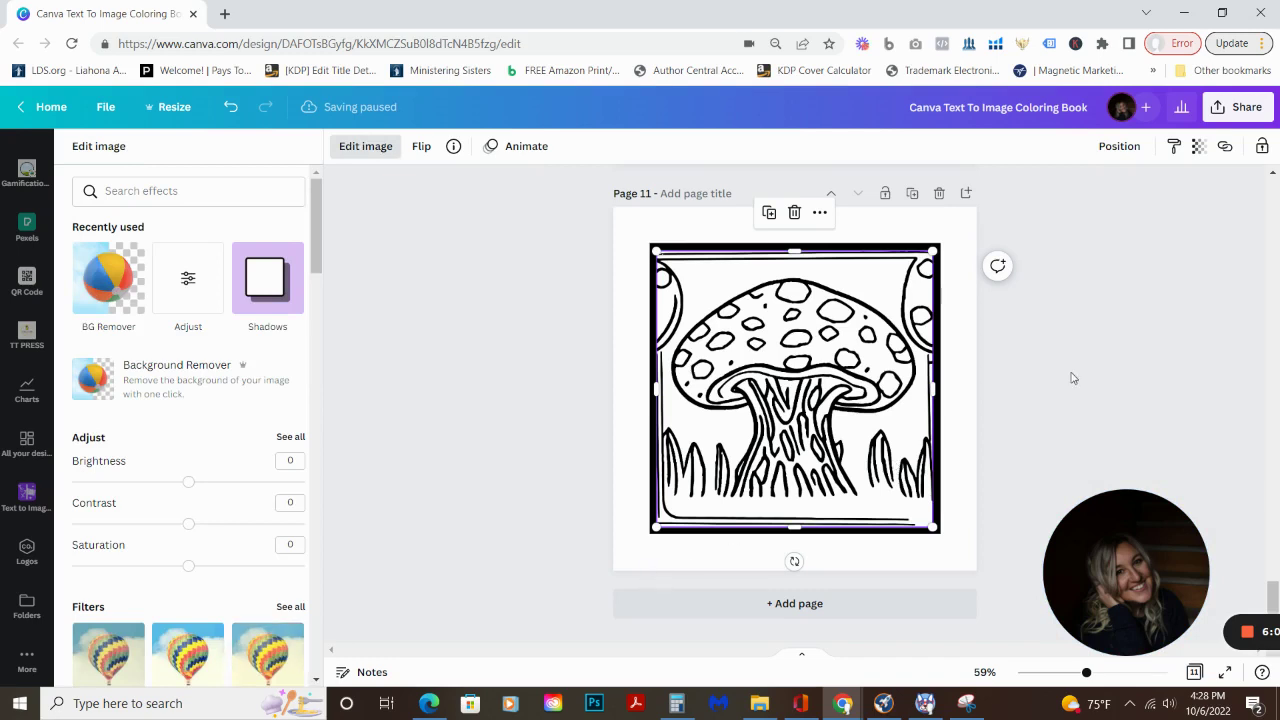
click(231, 107)
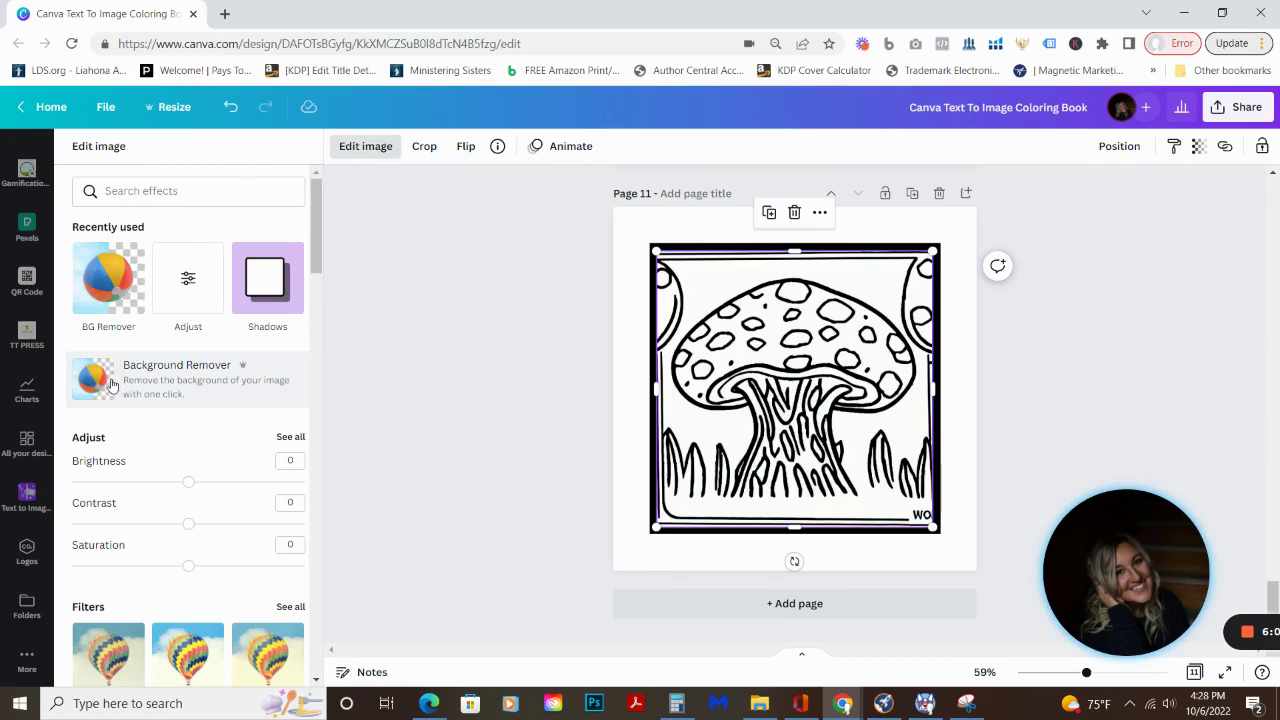
Redo background removal, erasing the bottom-right watermark letters with a smaller brush
click(103, 378)
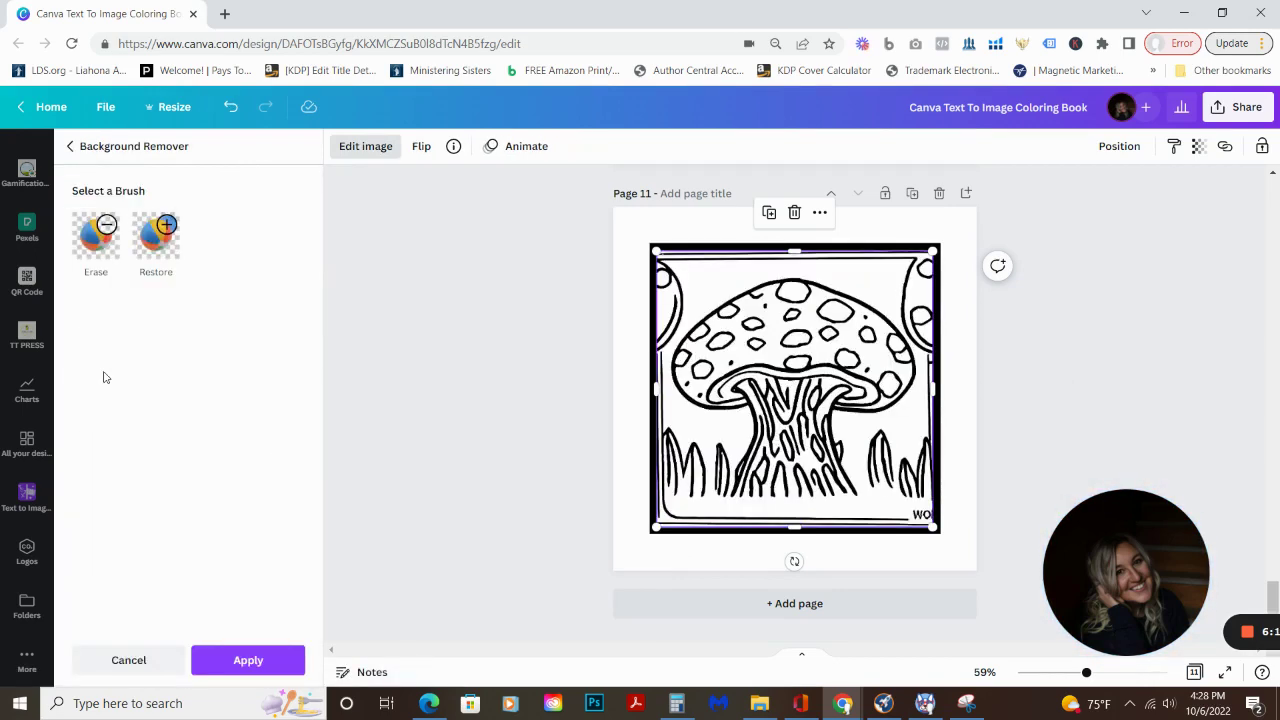
click(96, 254)
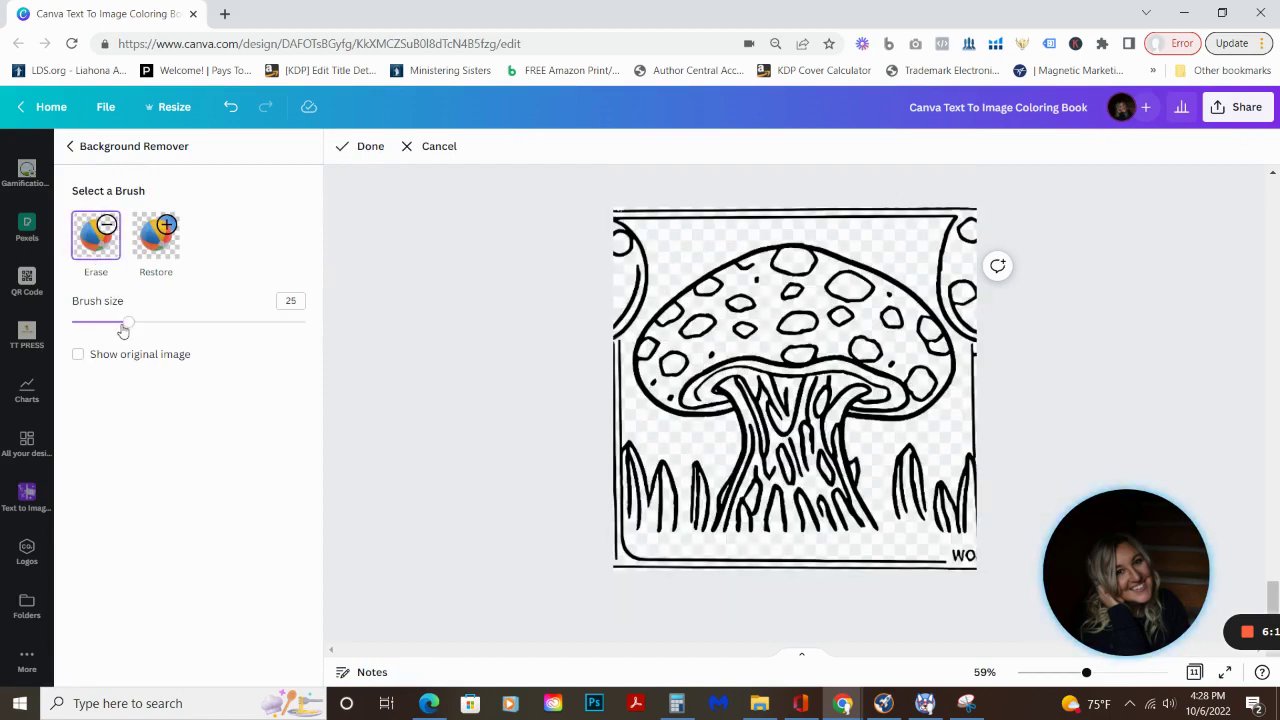
drag(125, 324, 115, 326)
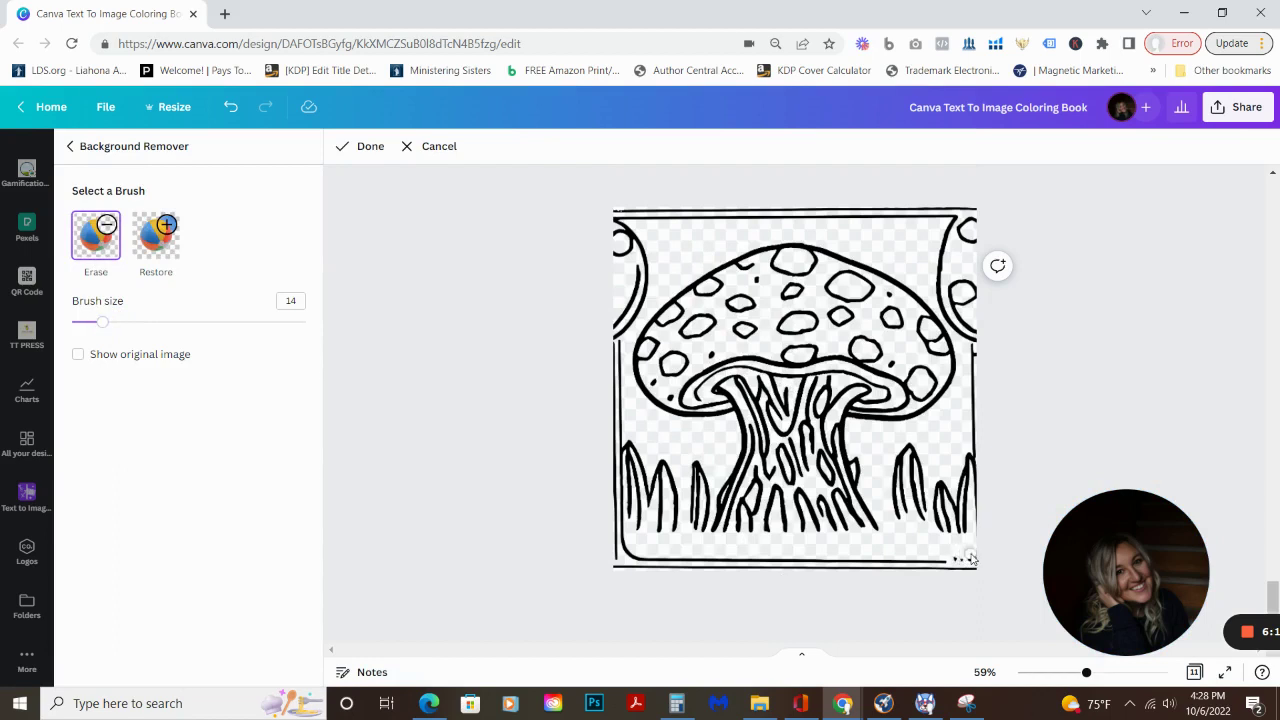
drag(958, 562, 974, 562)
click(370, 146)
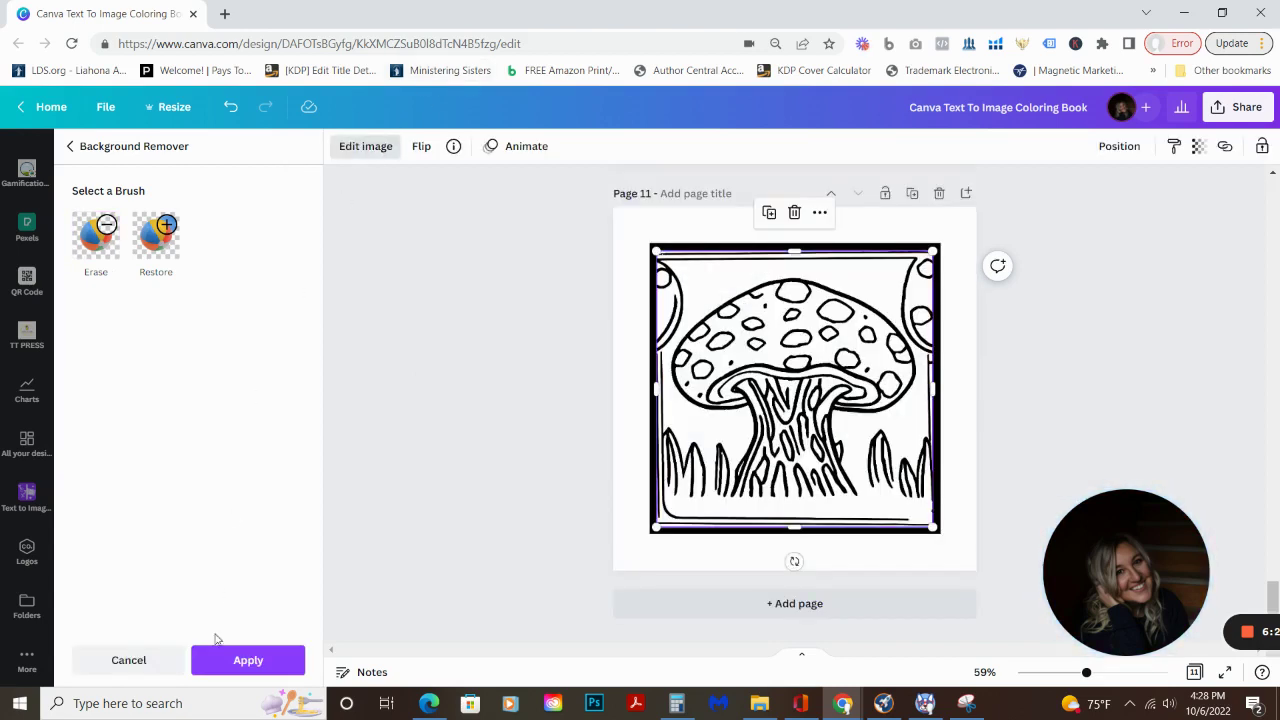
click(277, 665)
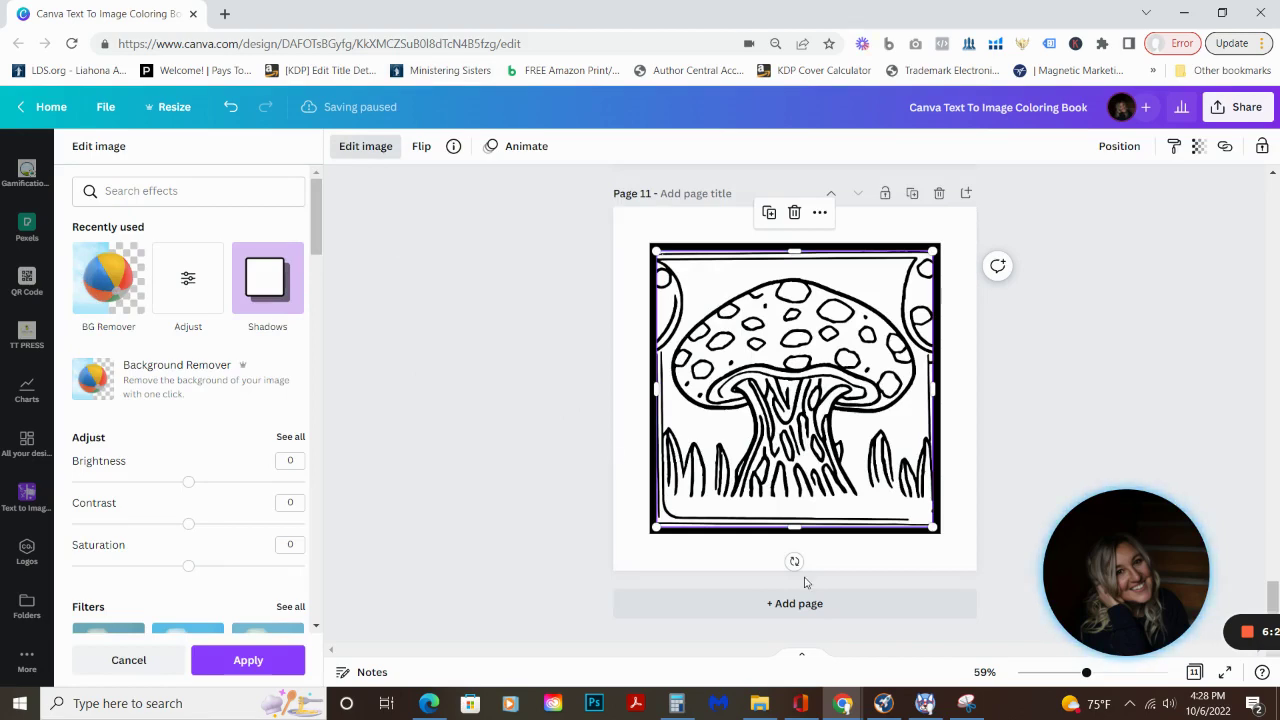
Duplicate page 11 as page 12 and restart the Text to Image prompt with 'Nomes'
click(911, 193)
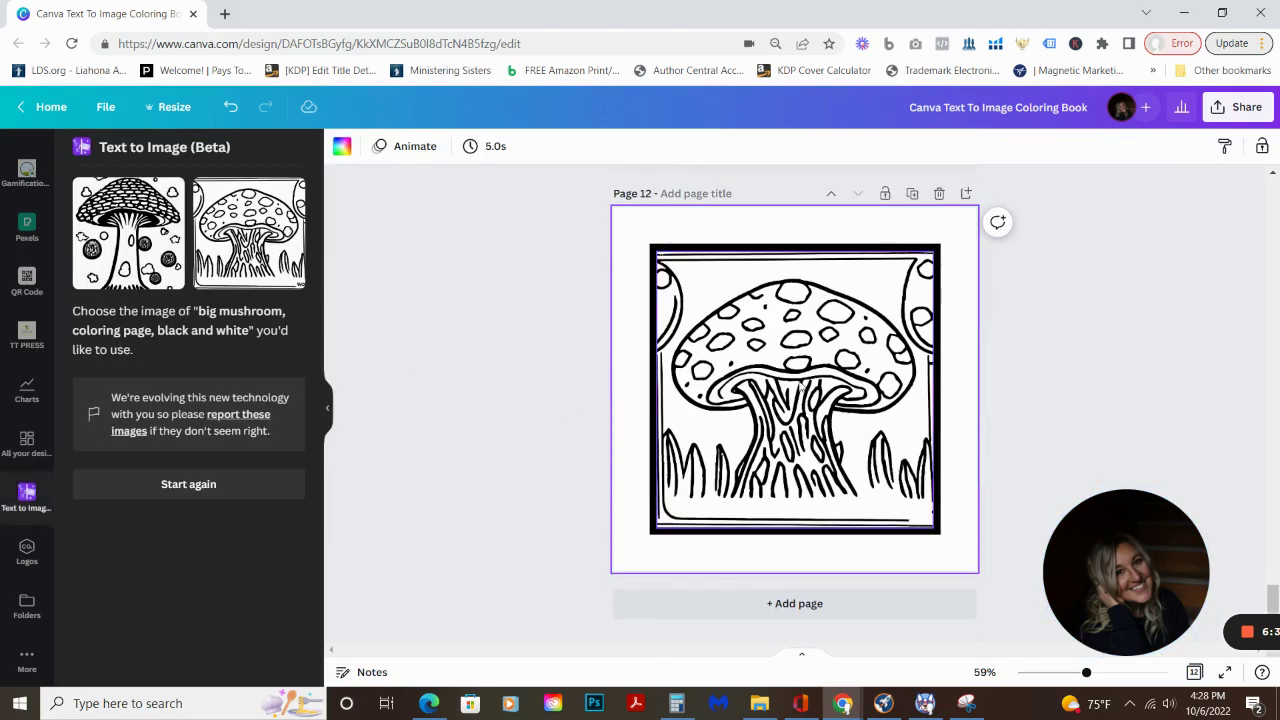
click(218, 482)
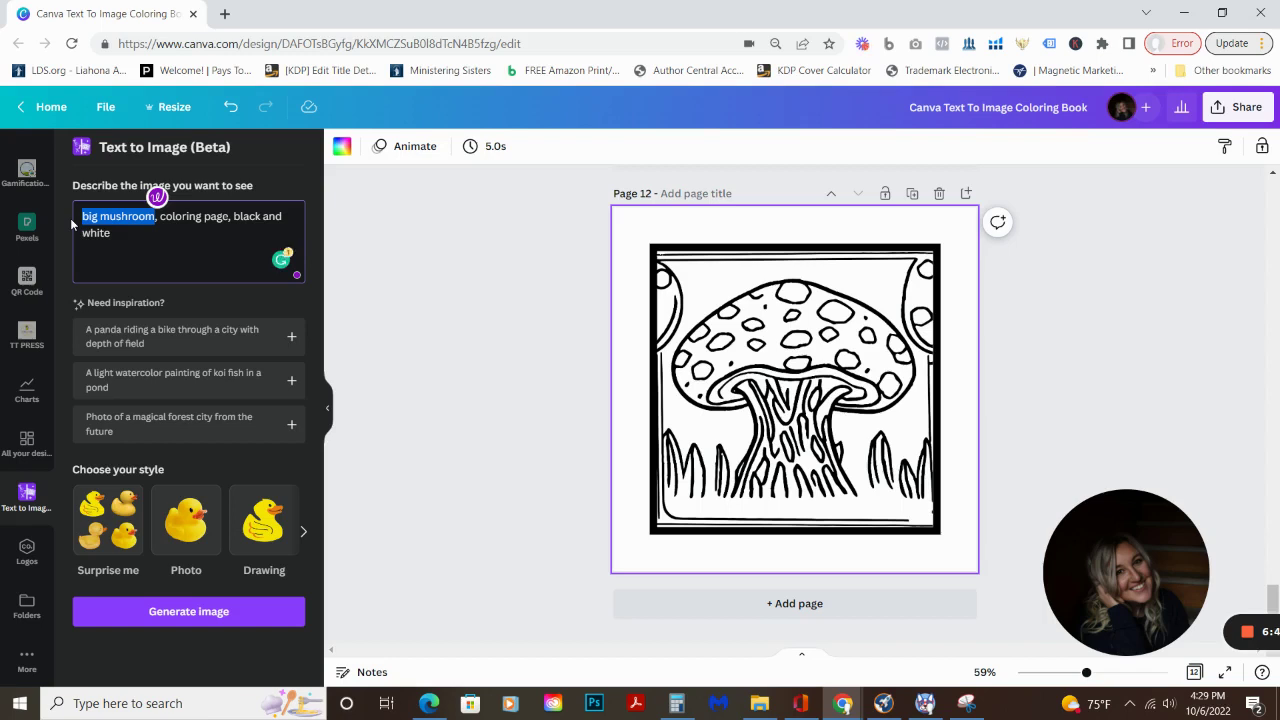
text(Nom)
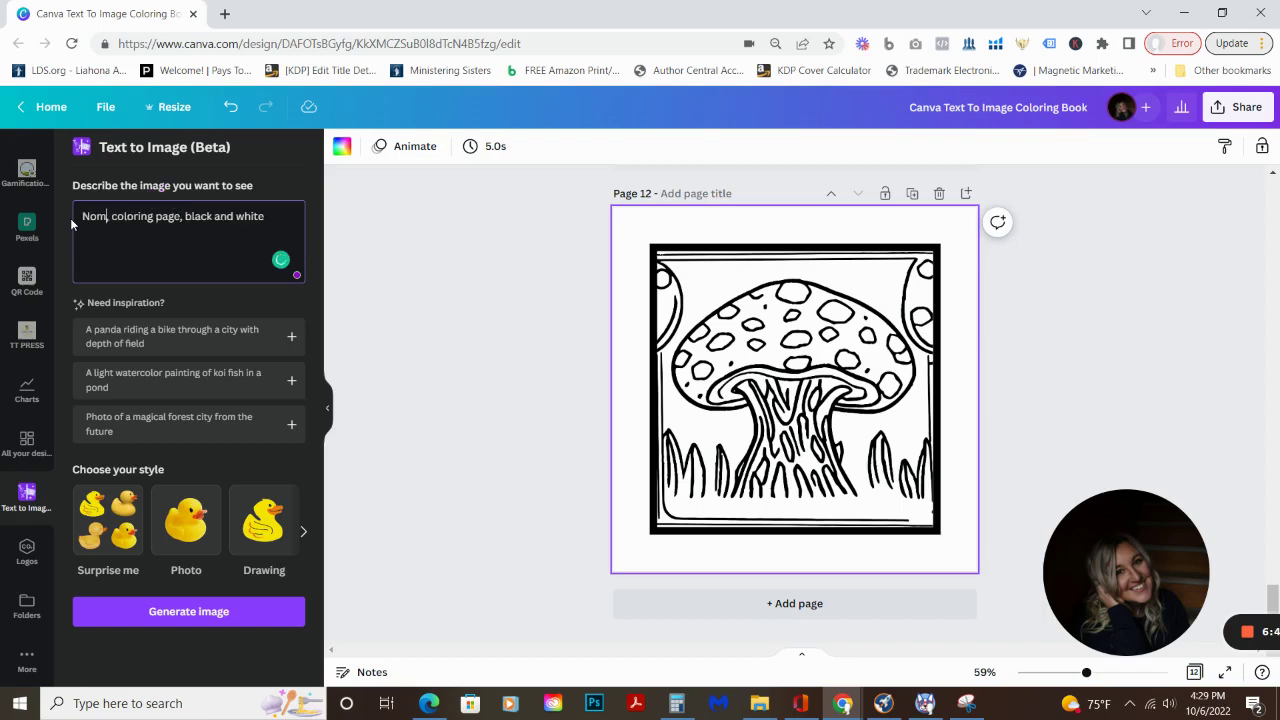
text(es)
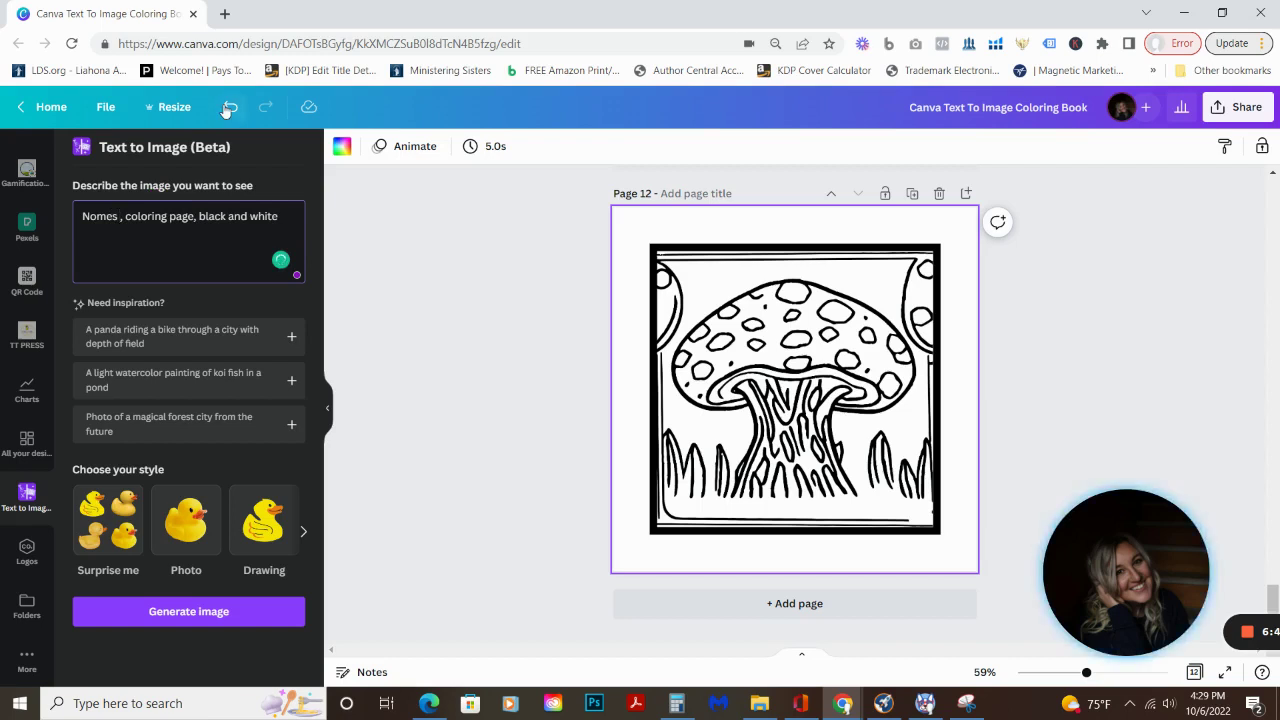
Search Google for 'yard nonmes', then correct it to the 'yard gnomes' suggestion
click(225, 14)
text(yard)
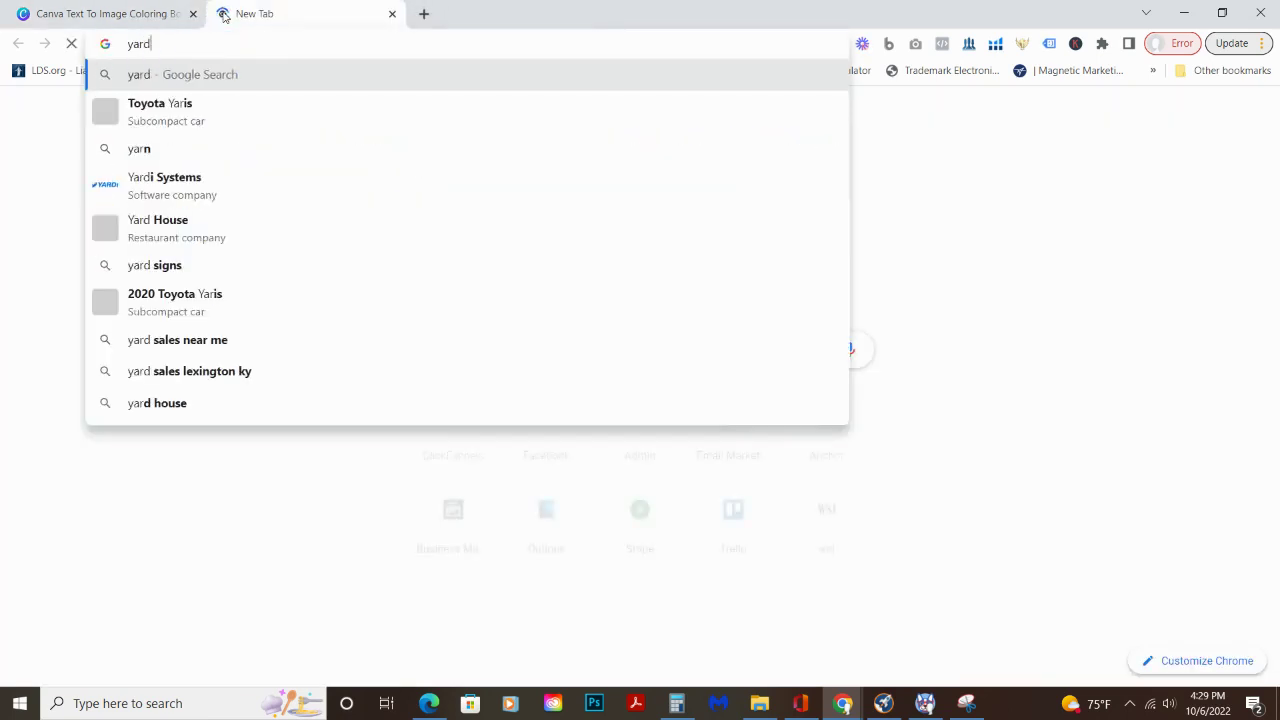
text( nonmes)
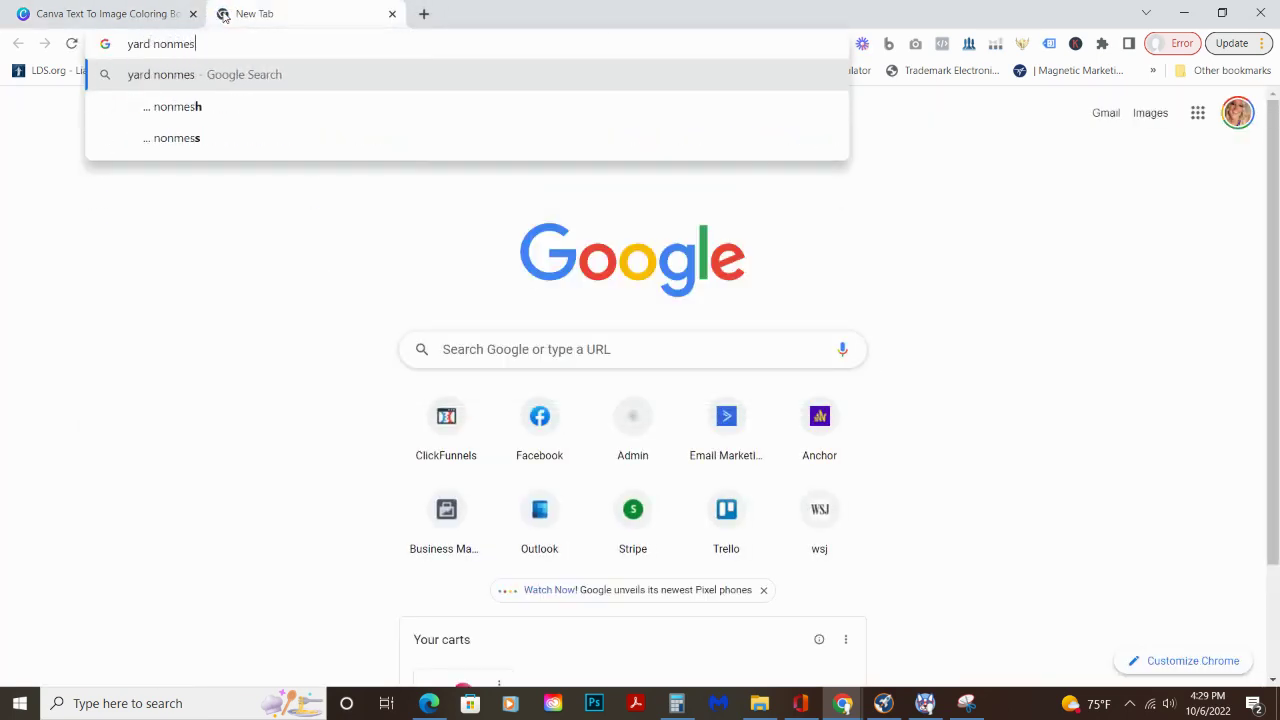
key(Return)
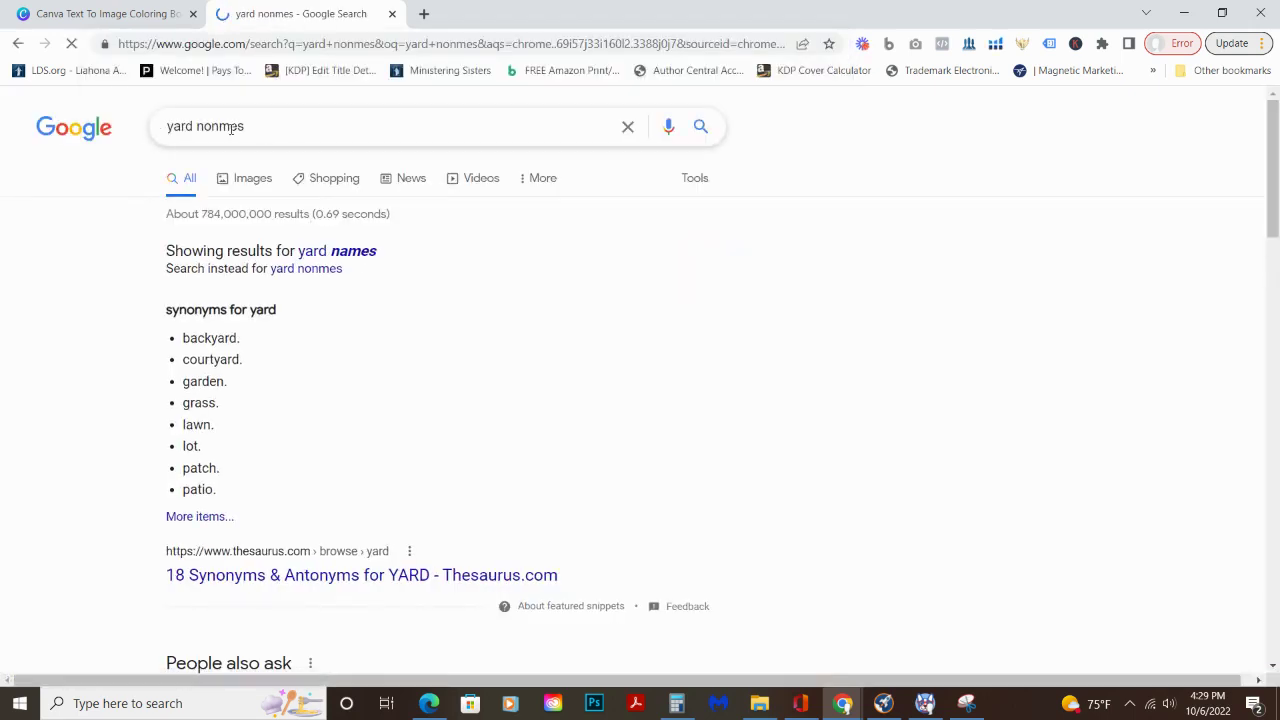
drag(205, 128, 197, 128)
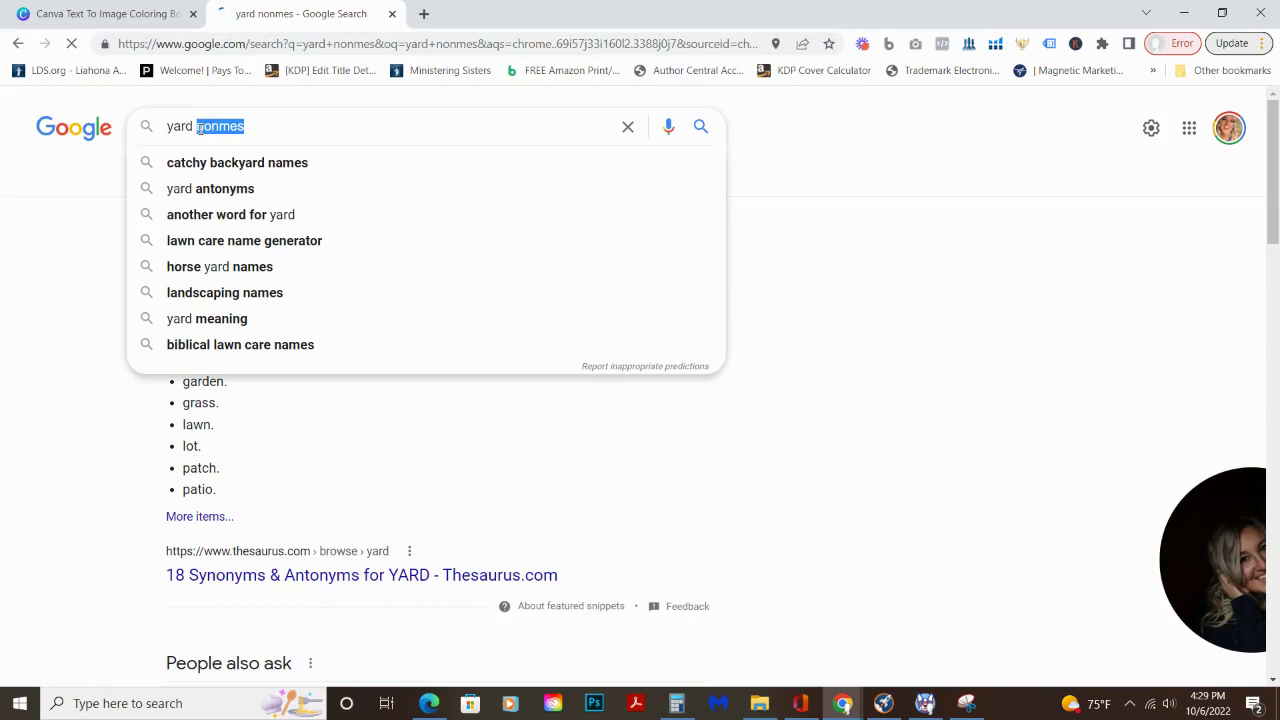
text(knomes)
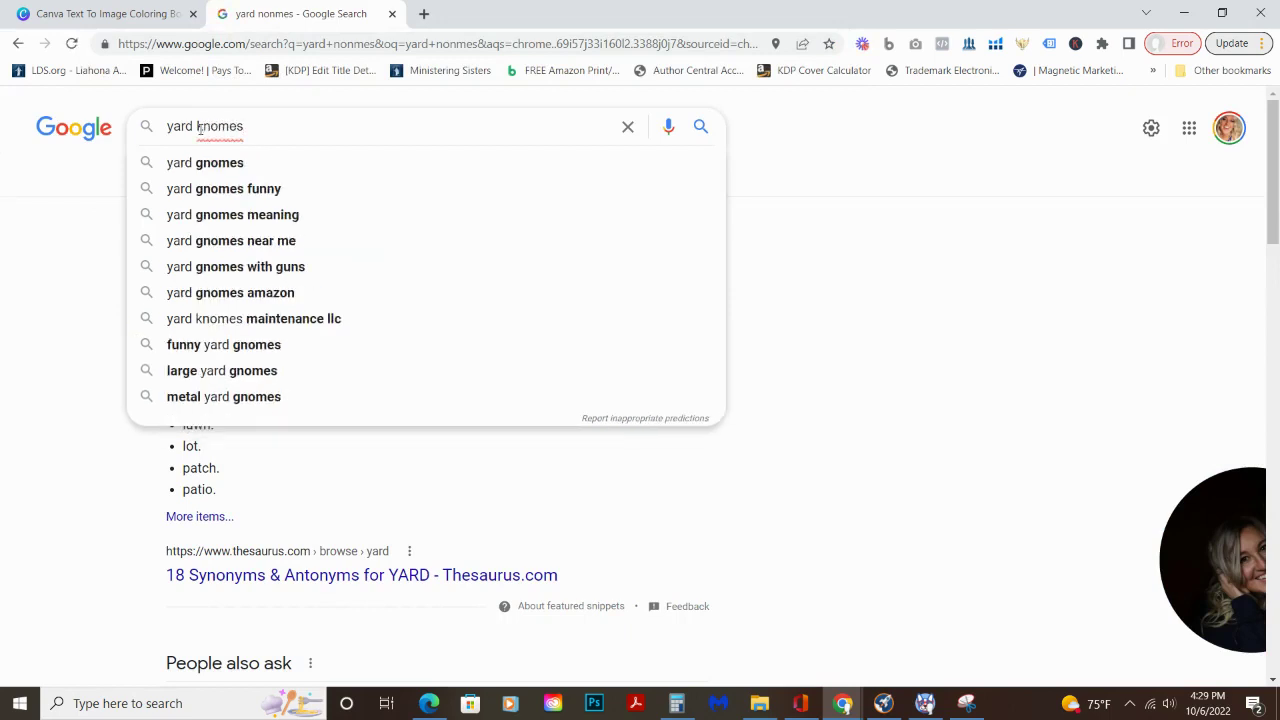
key(Down)
key(Return)
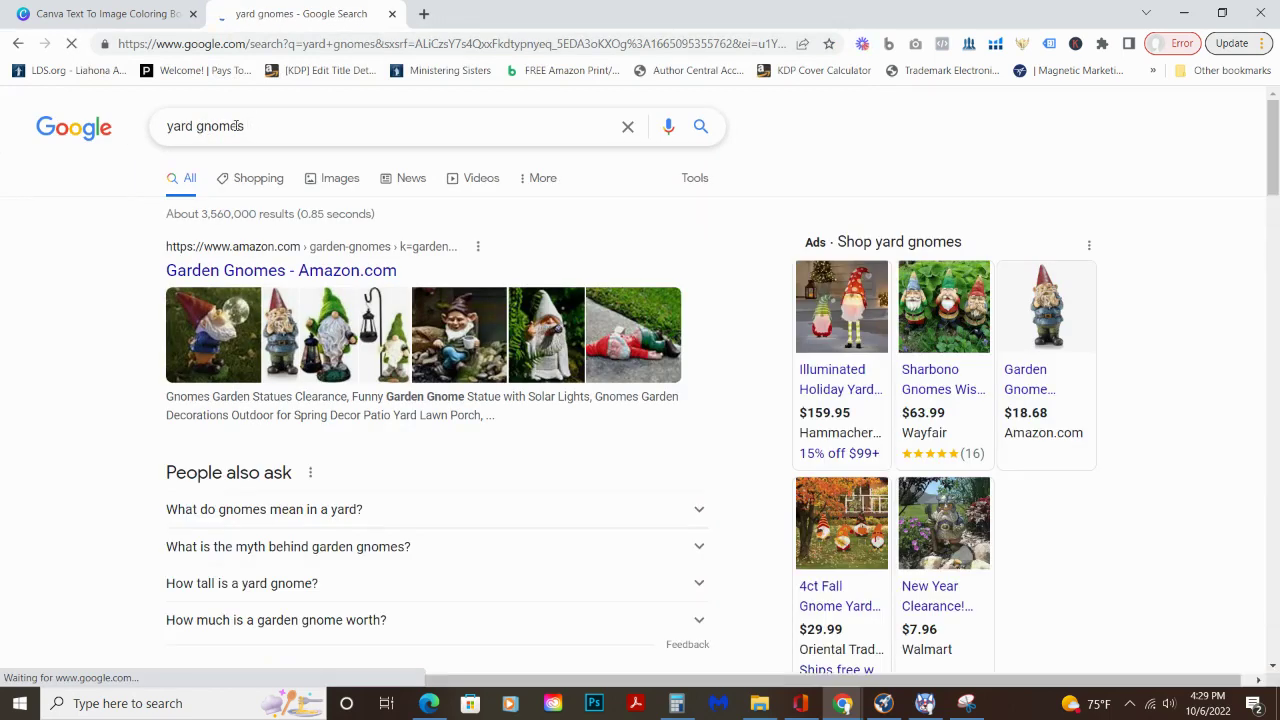
Select the spelling 'gnomes' in the search box and return to the Canva design
drag(237, 126, 198, 128)
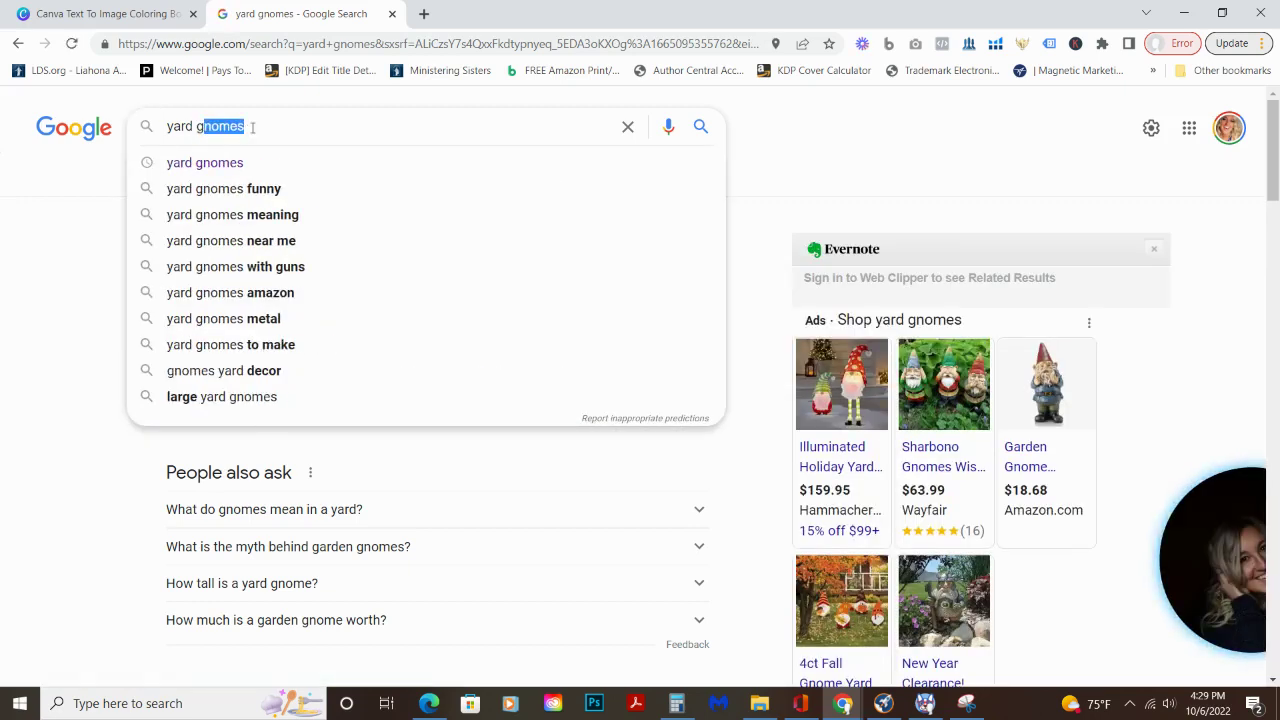
click(252, 126)
drag(252, 126, 199, 127)
key(ctrl+c)
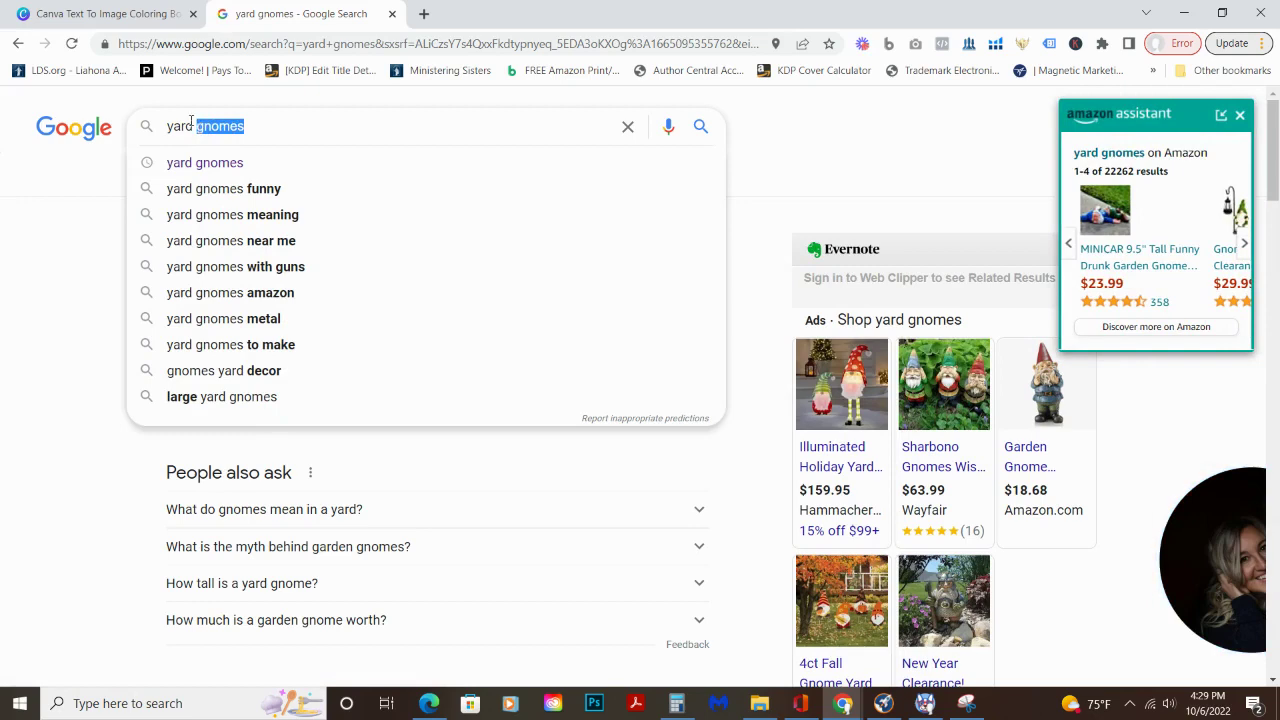
click(105, 14)
Correct 'Nomes' to 'gnomes' in the prompt and generate Drawing-style images
click(120, 220)
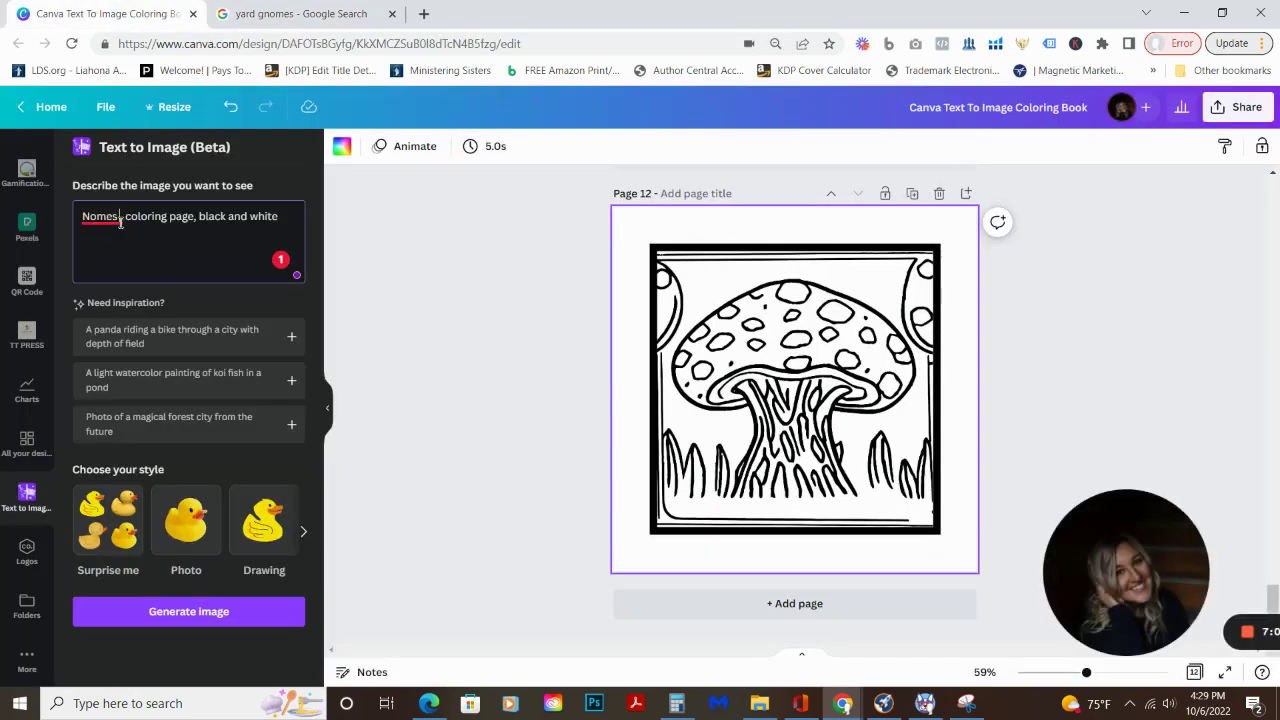
drag(120, 220, 90, 218)
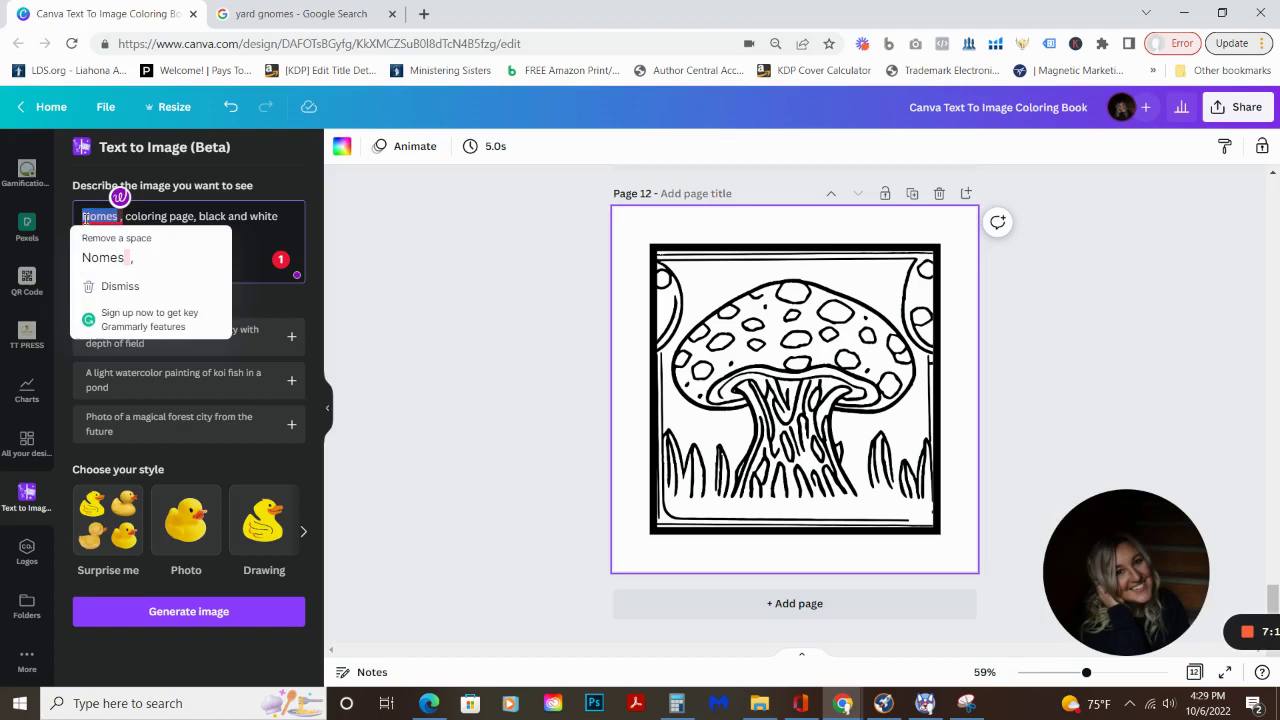
key(ctrl+v)
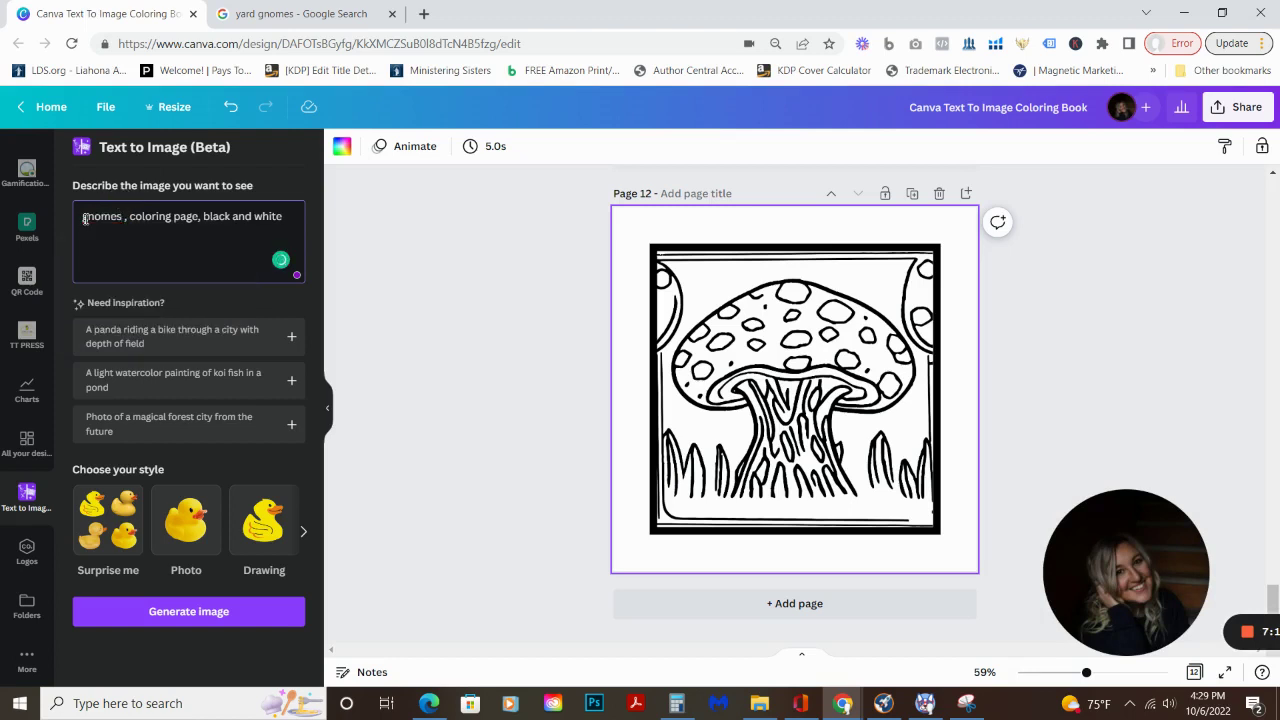
click(248, 505)
click(208, 611)
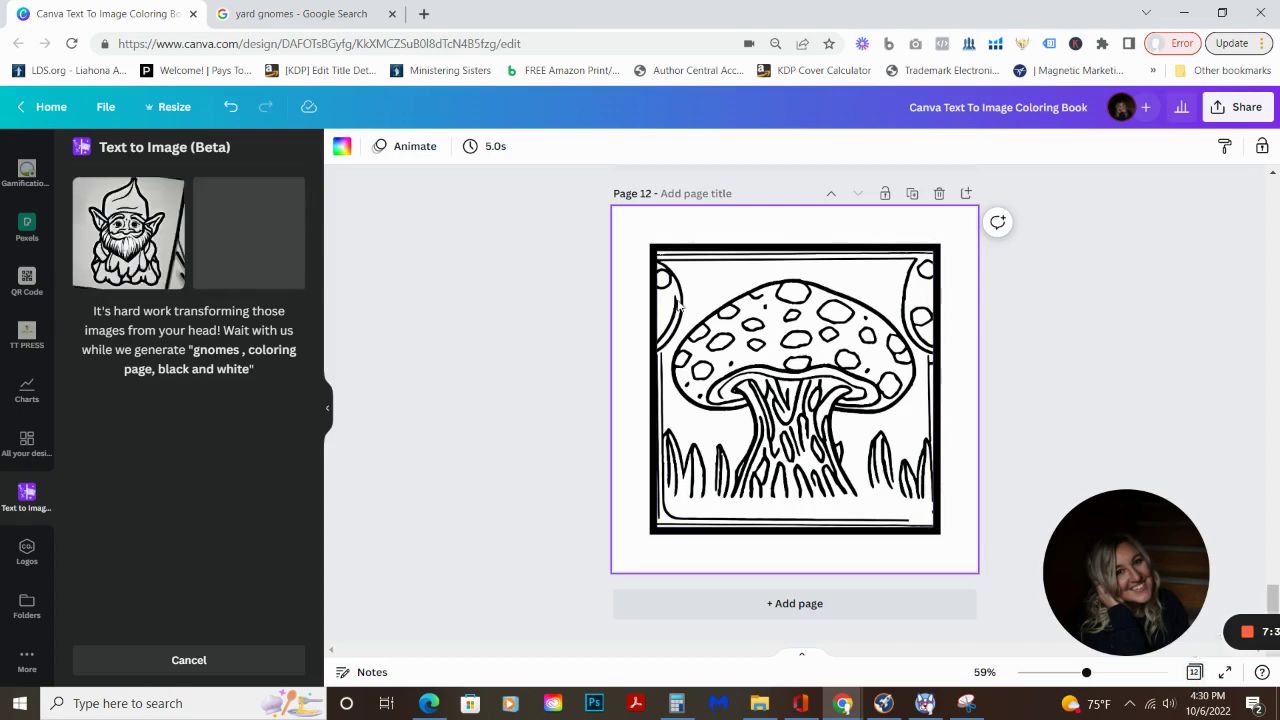
Duplicate the mushroom page twice and delete the mushroom image on page 14
click(911, 195)
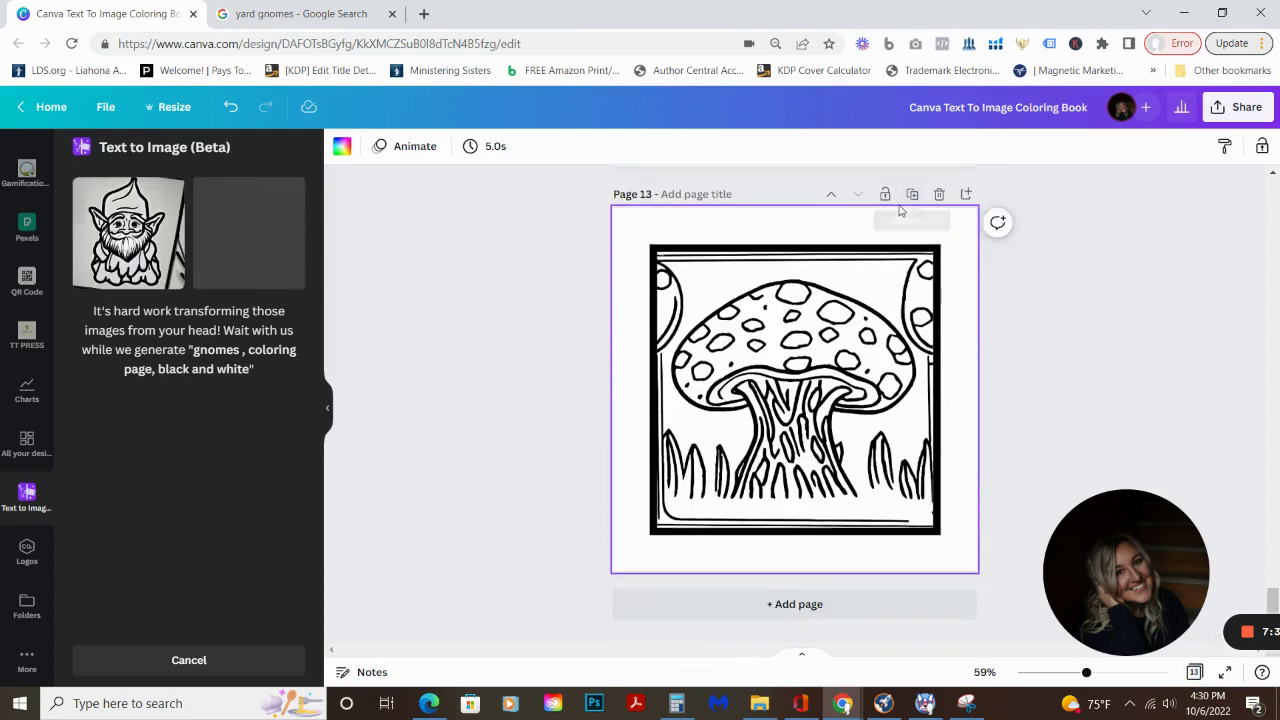
click(909, 197)
click(800, 343)
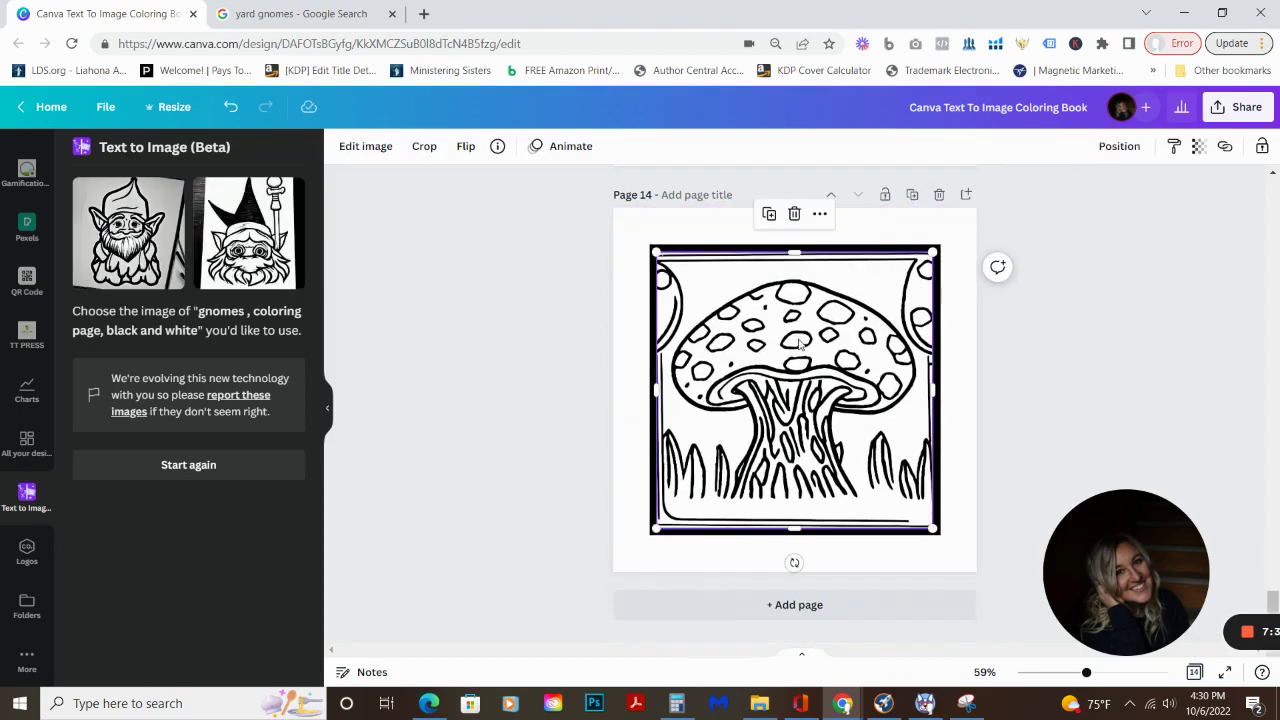
key(Delete)
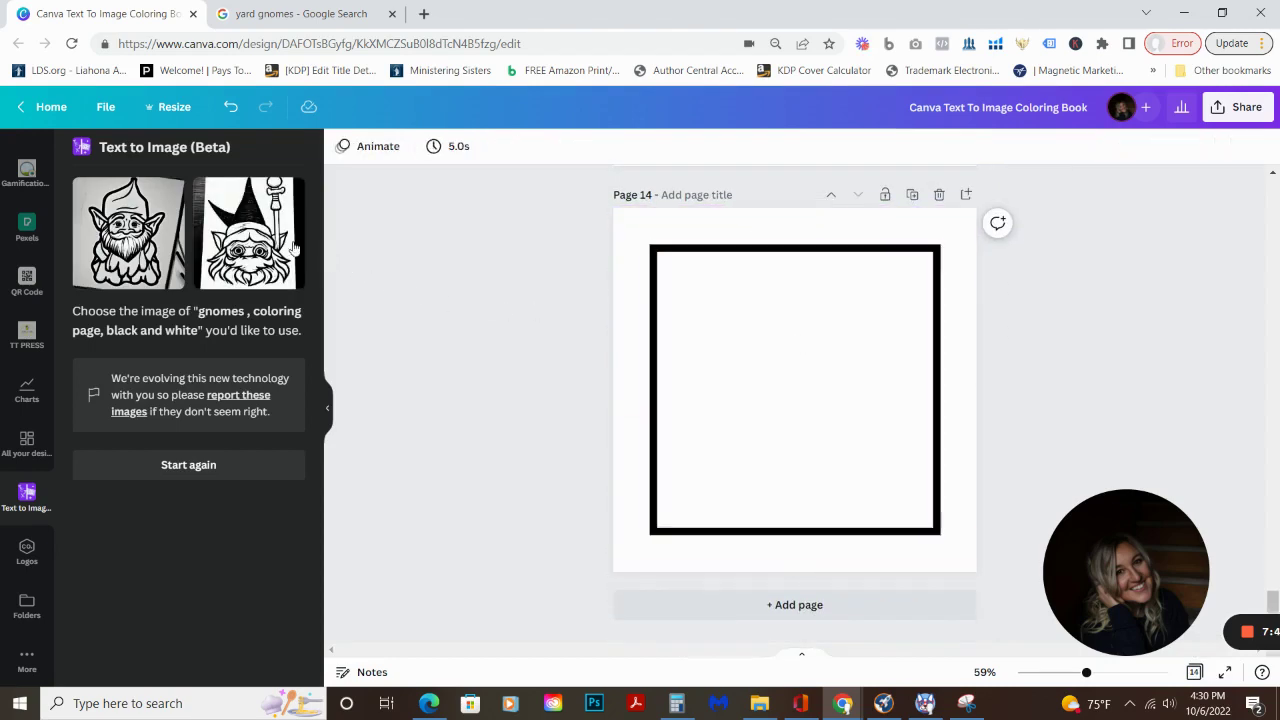
Fill page 14's frame with the enlarged pointed-hat gnome drawing and remove its background
click(247, 225)
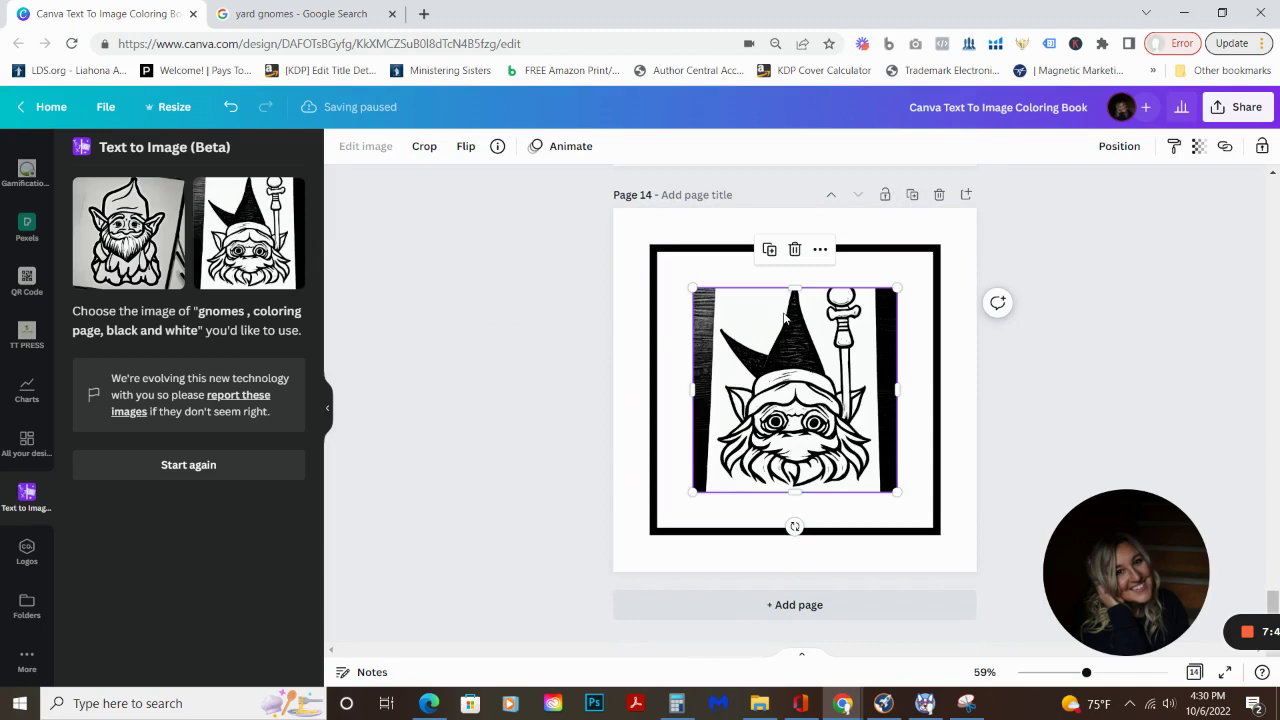
drag(895, 289, 929, 257)
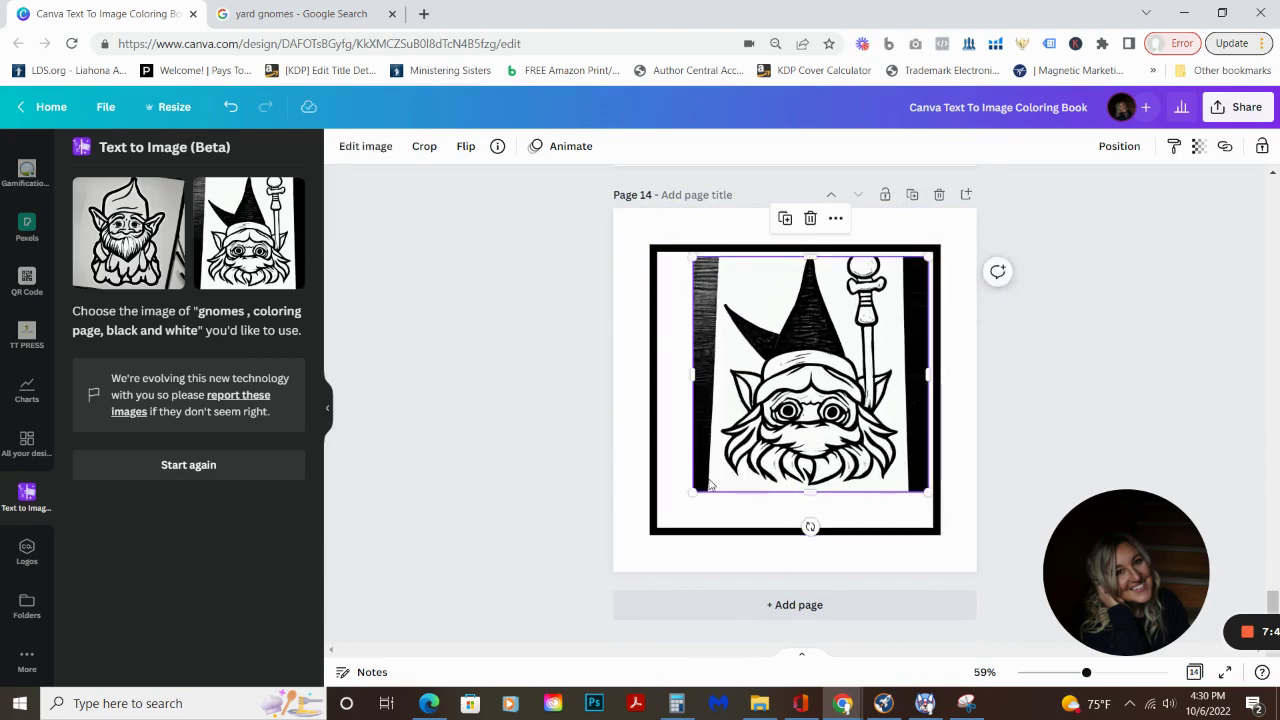
drag(694, 489, 662, 521)
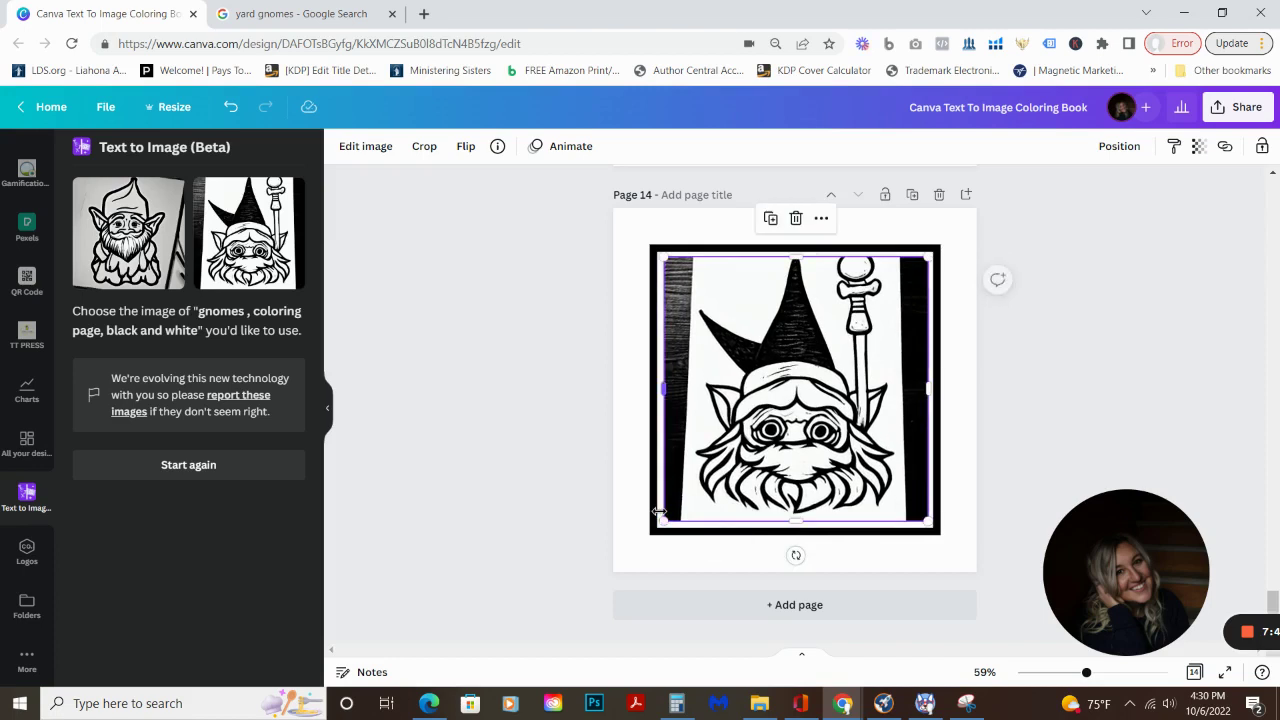
click(365, 150)
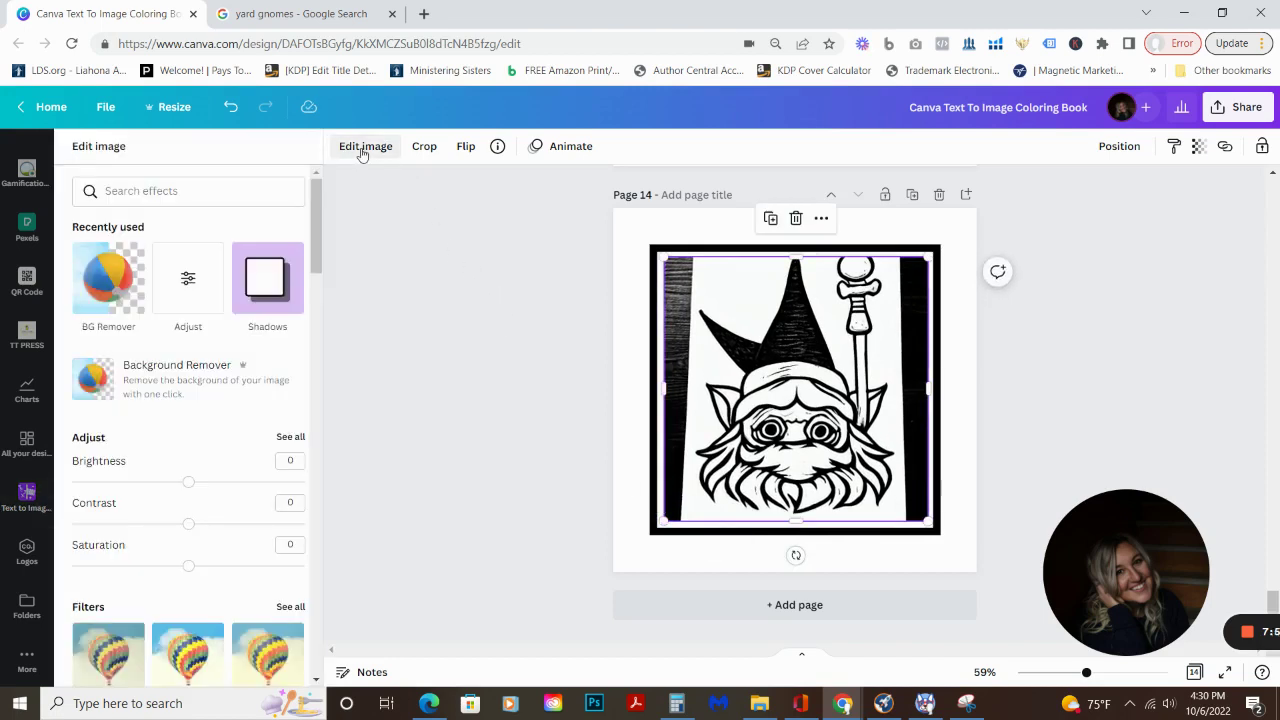
click(103, 290)
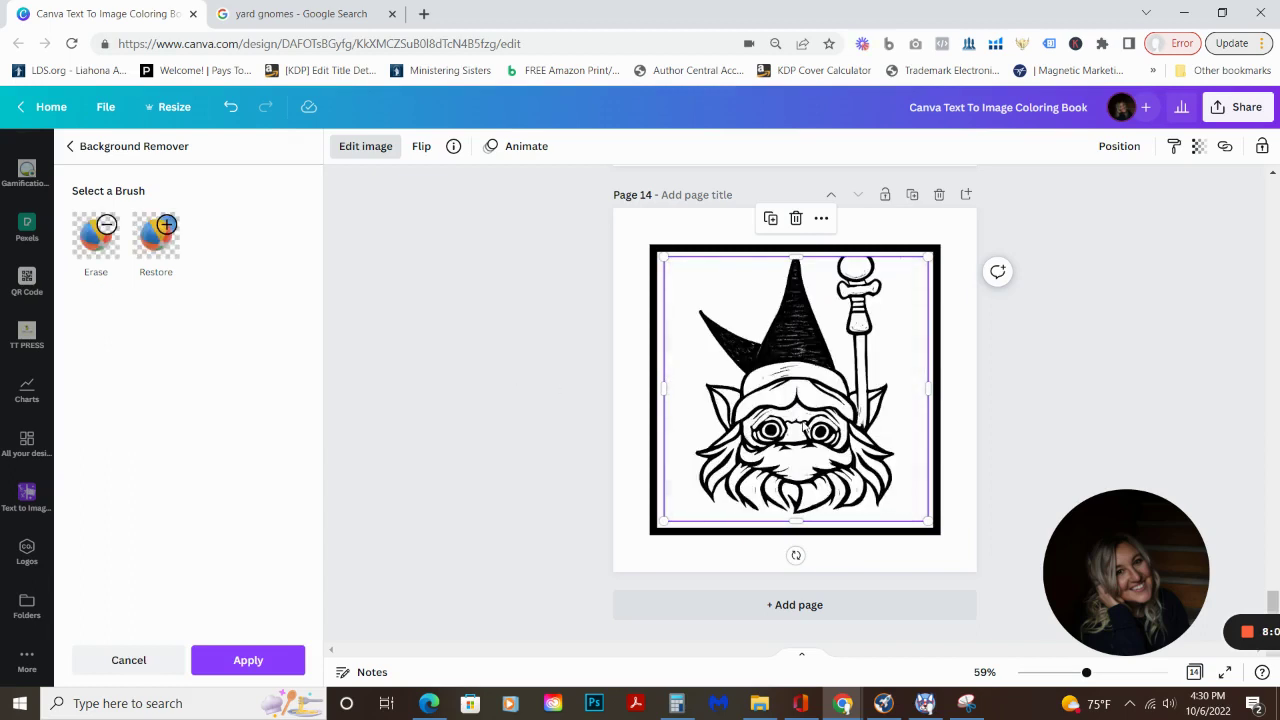
click(263, 662)
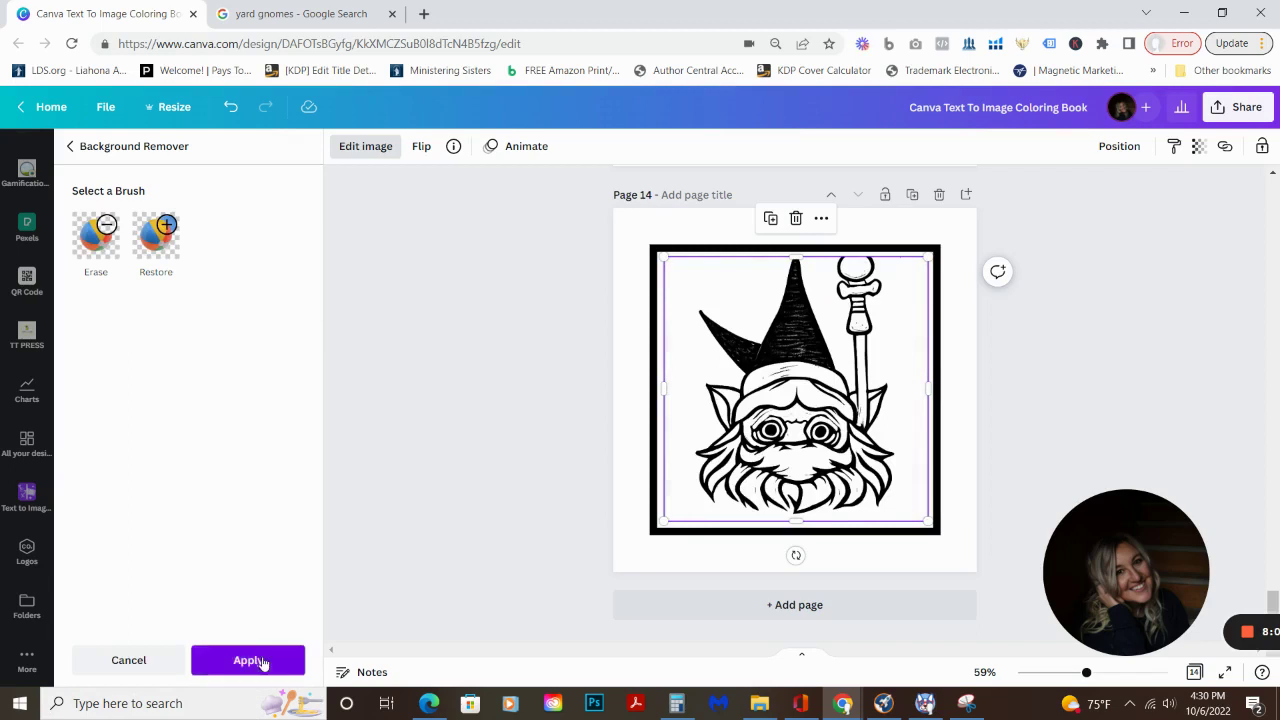
click(27, 490)
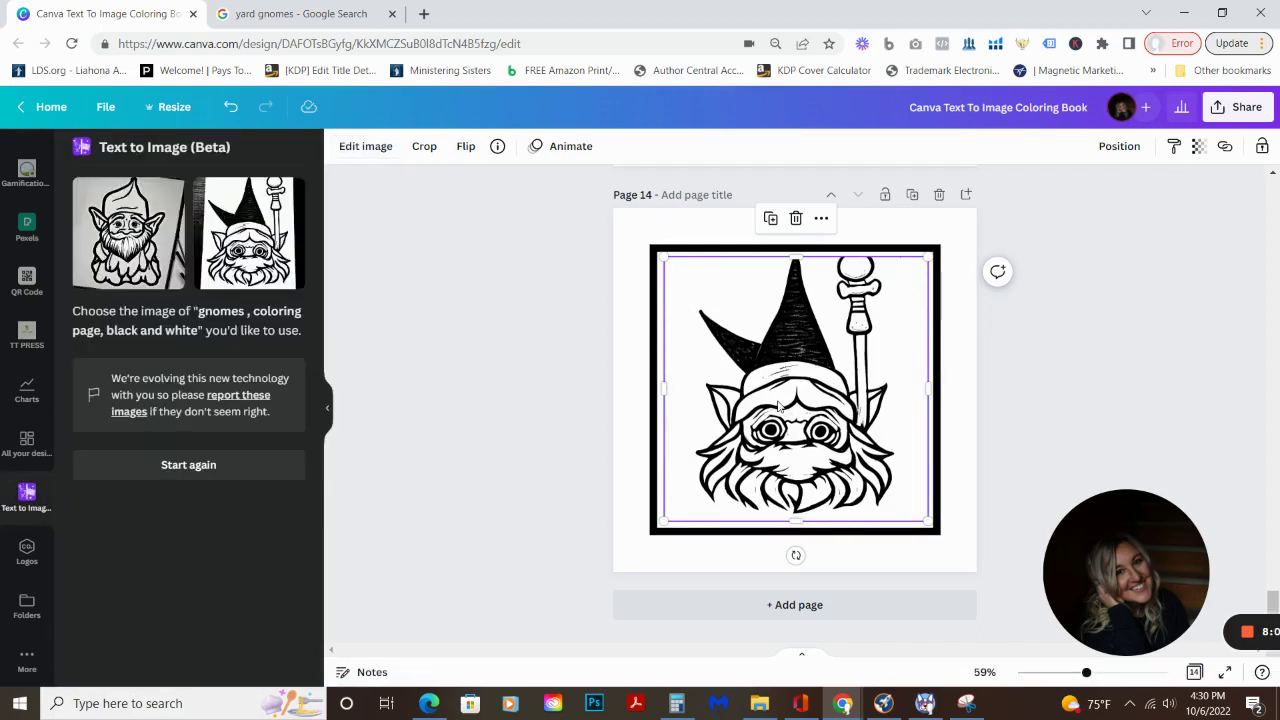
Duplicate the gnome page twice and replace page 16's image with the enlarged bearded gnome
click(911, 195)
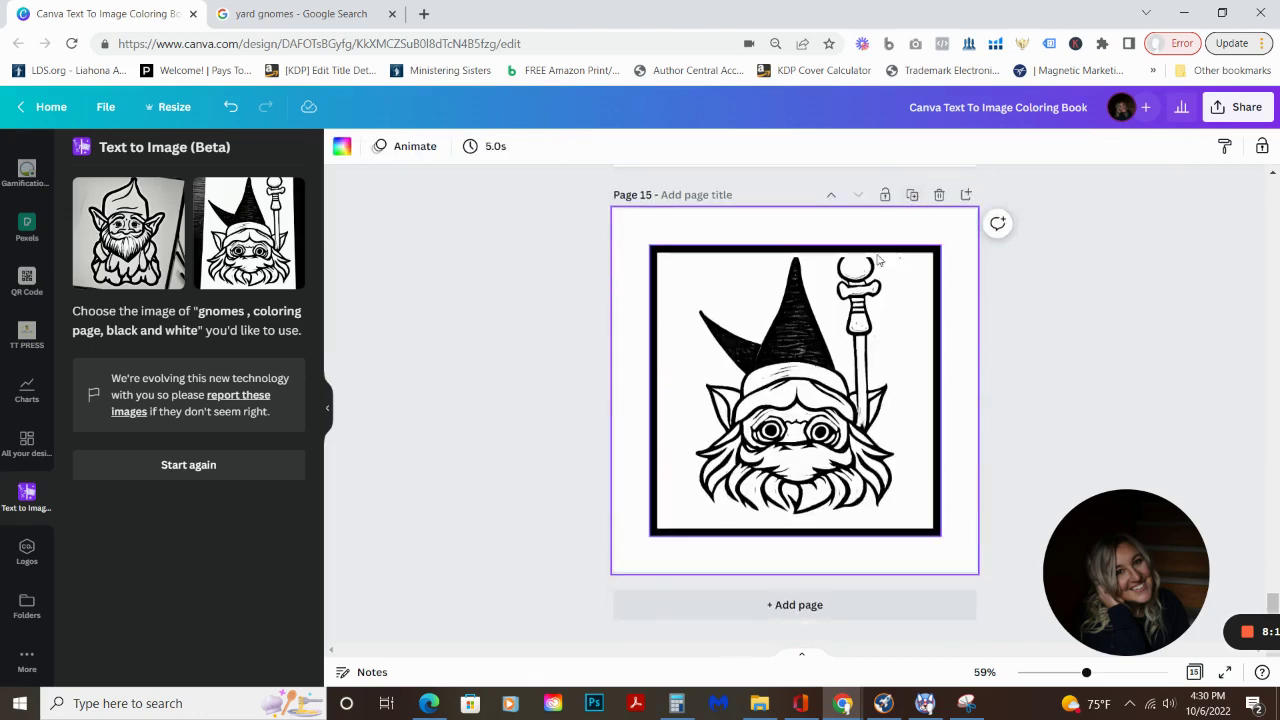
click(911, 195)
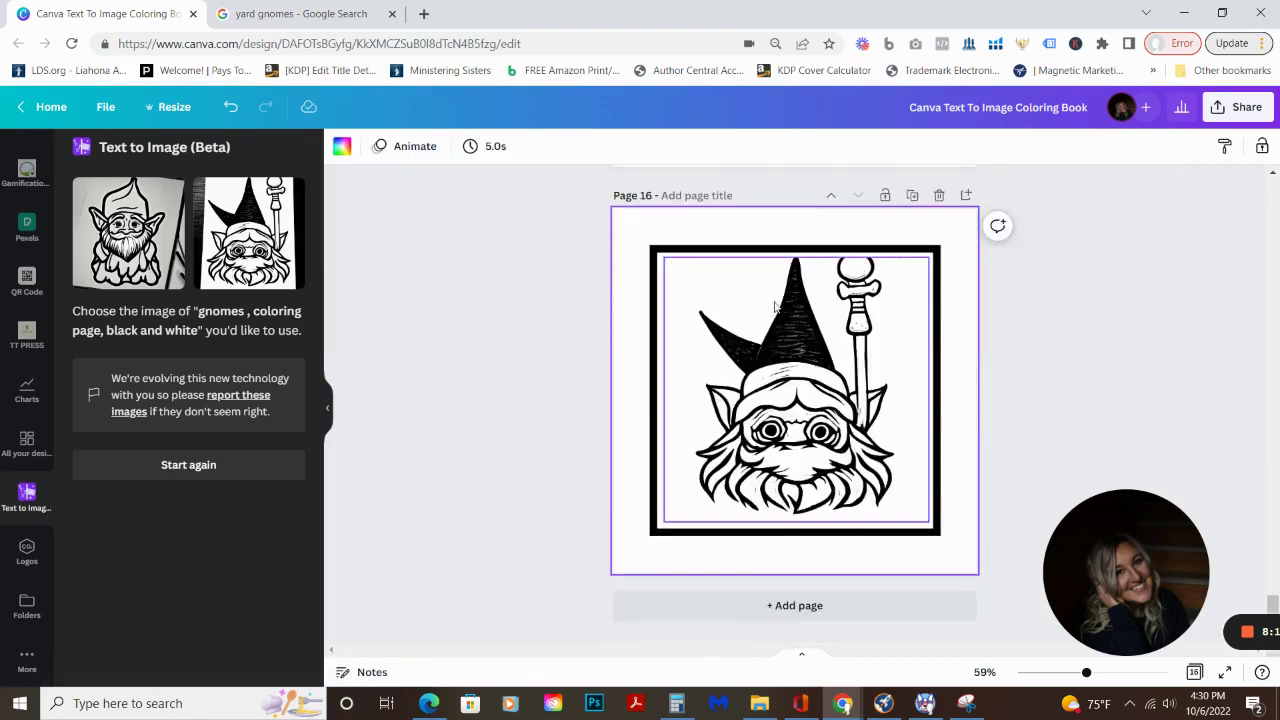
click(776, 336)
key(Delete)
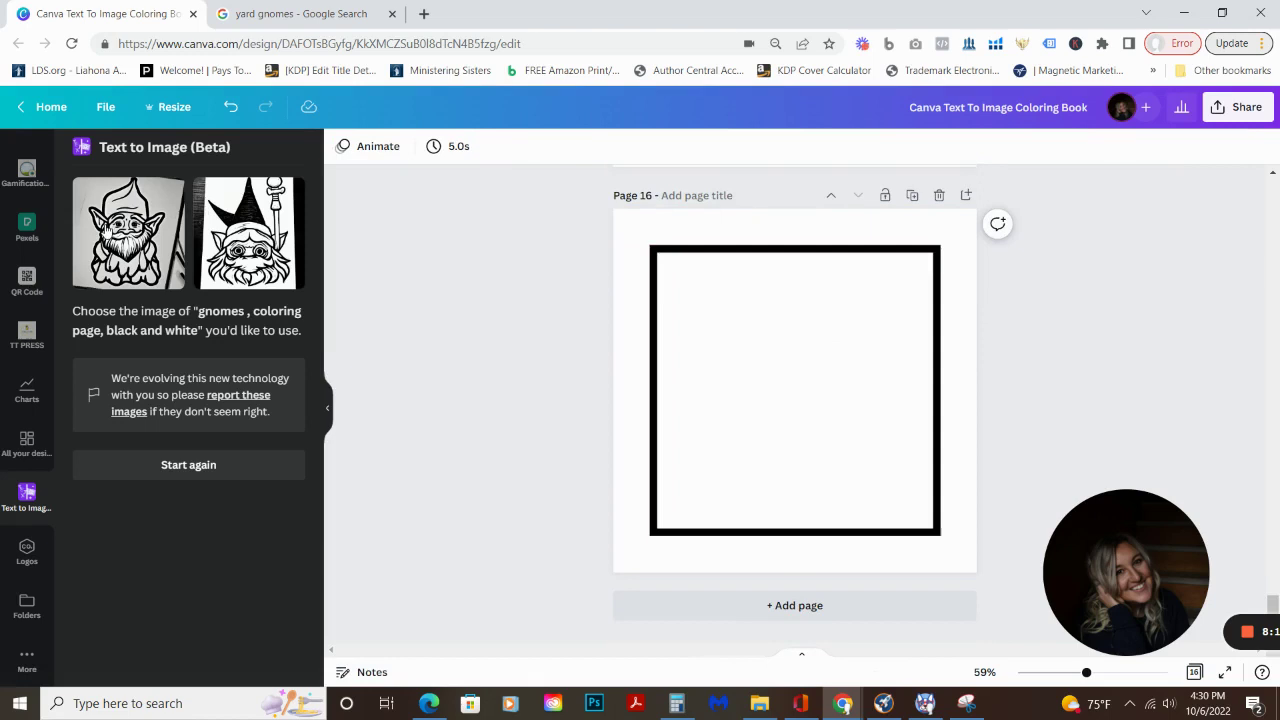
click(105, 228)
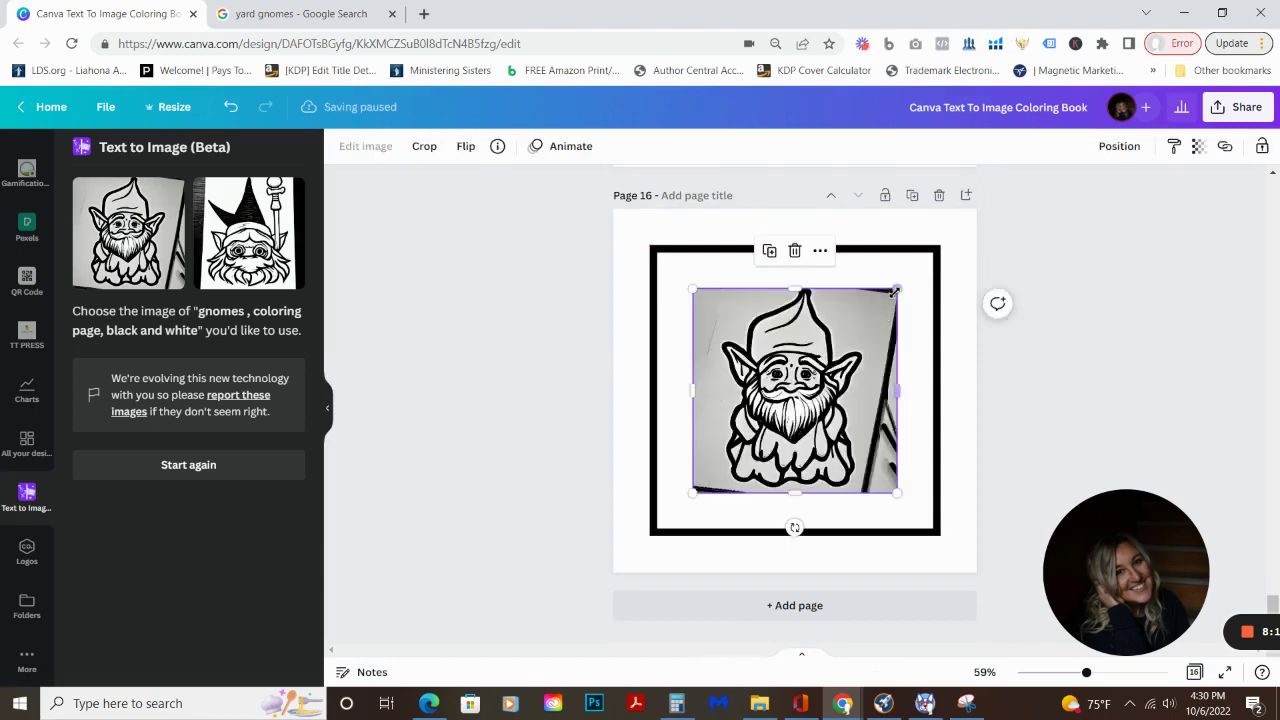
drag(895, 291, 940, 261)
drag(686, 491, 644, 523)
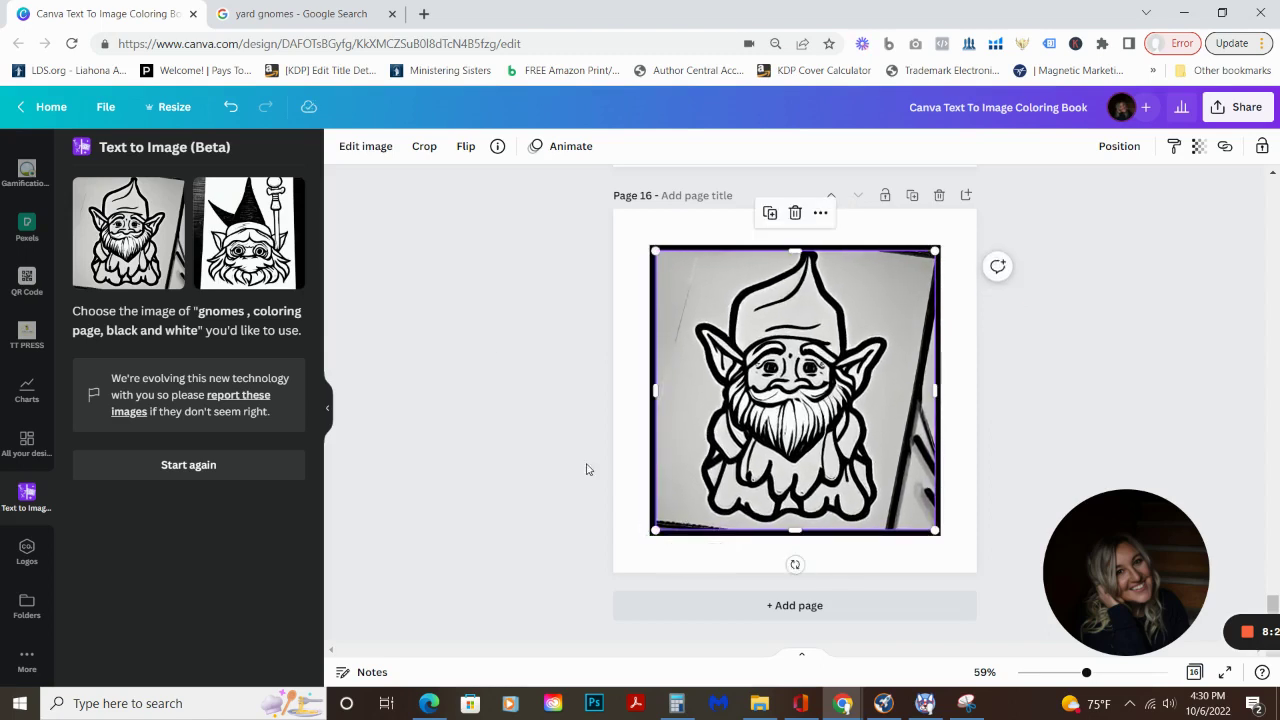
Remove the bearded gnome's grey background and erase the stray right-edge lines, brush size 11
click(365, 146)
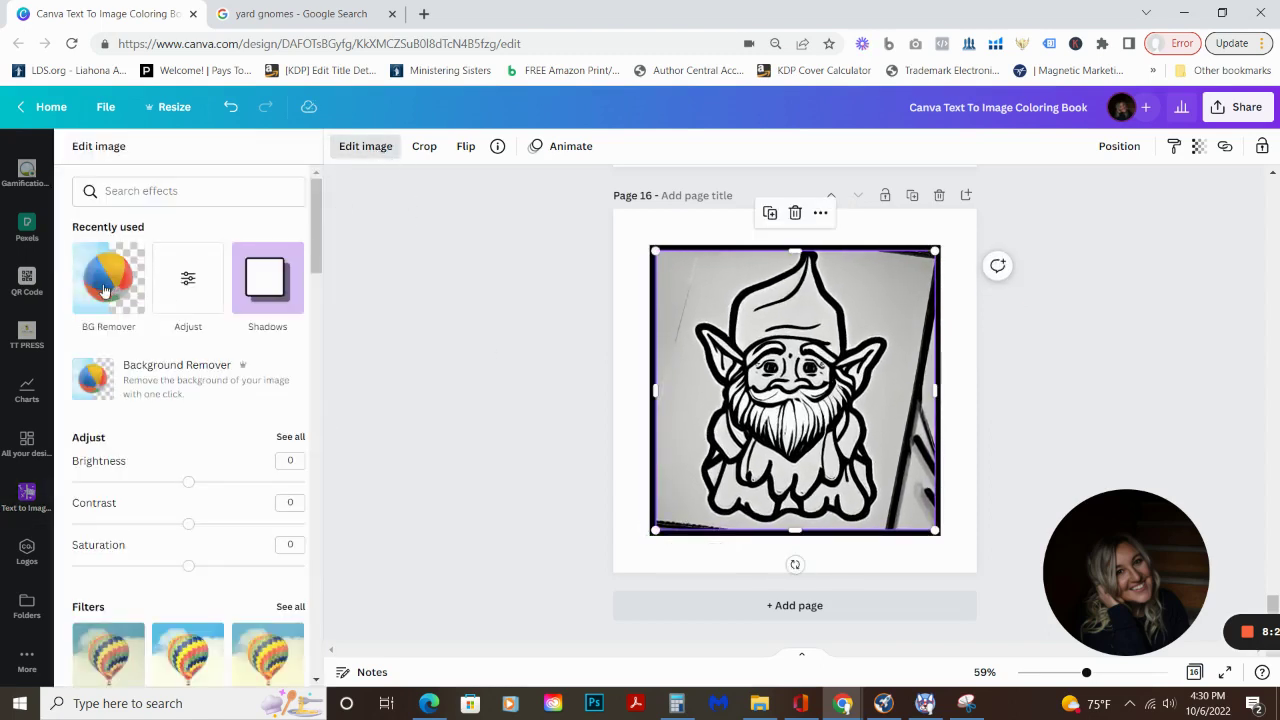
click(105, 285)
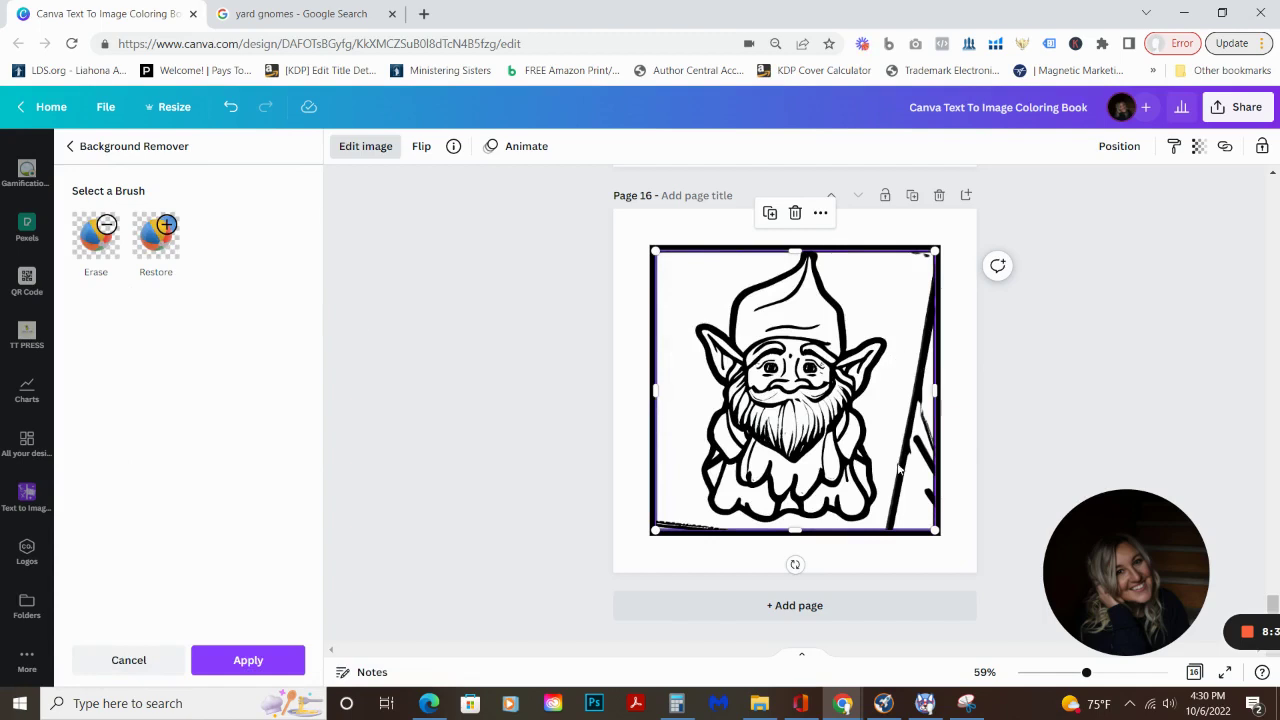
click(264, 662)
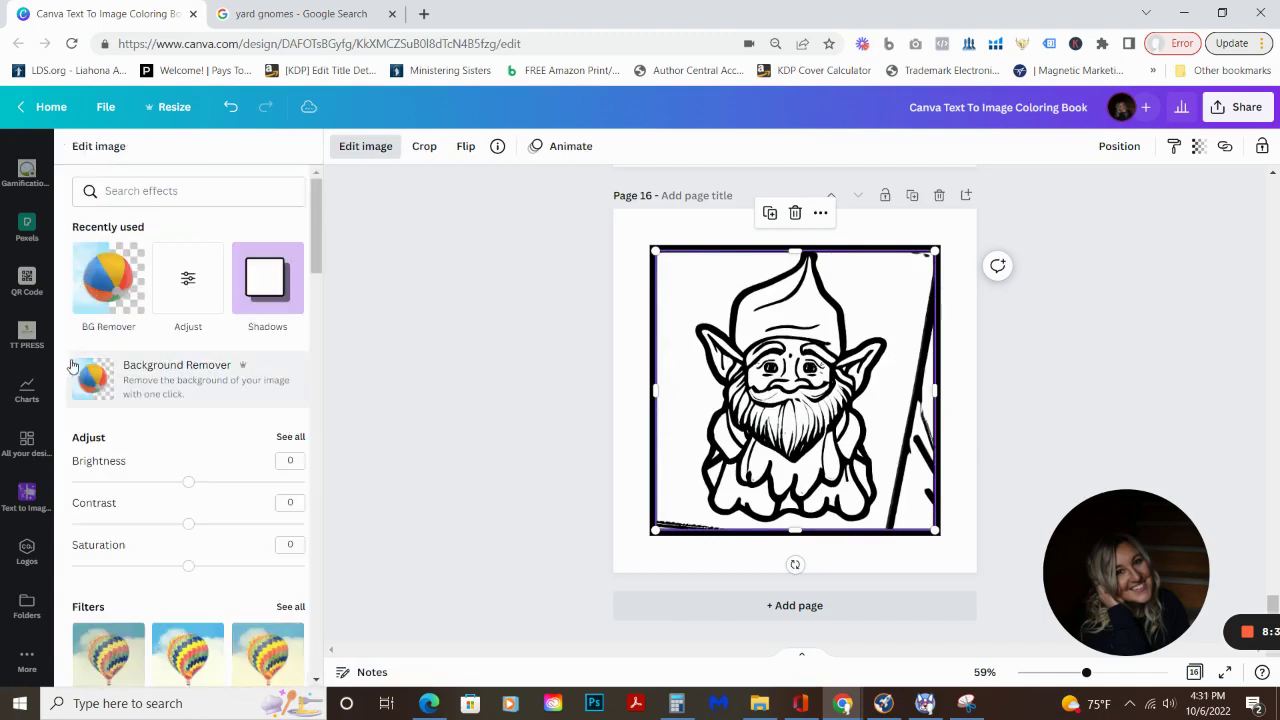
click(108, 378)
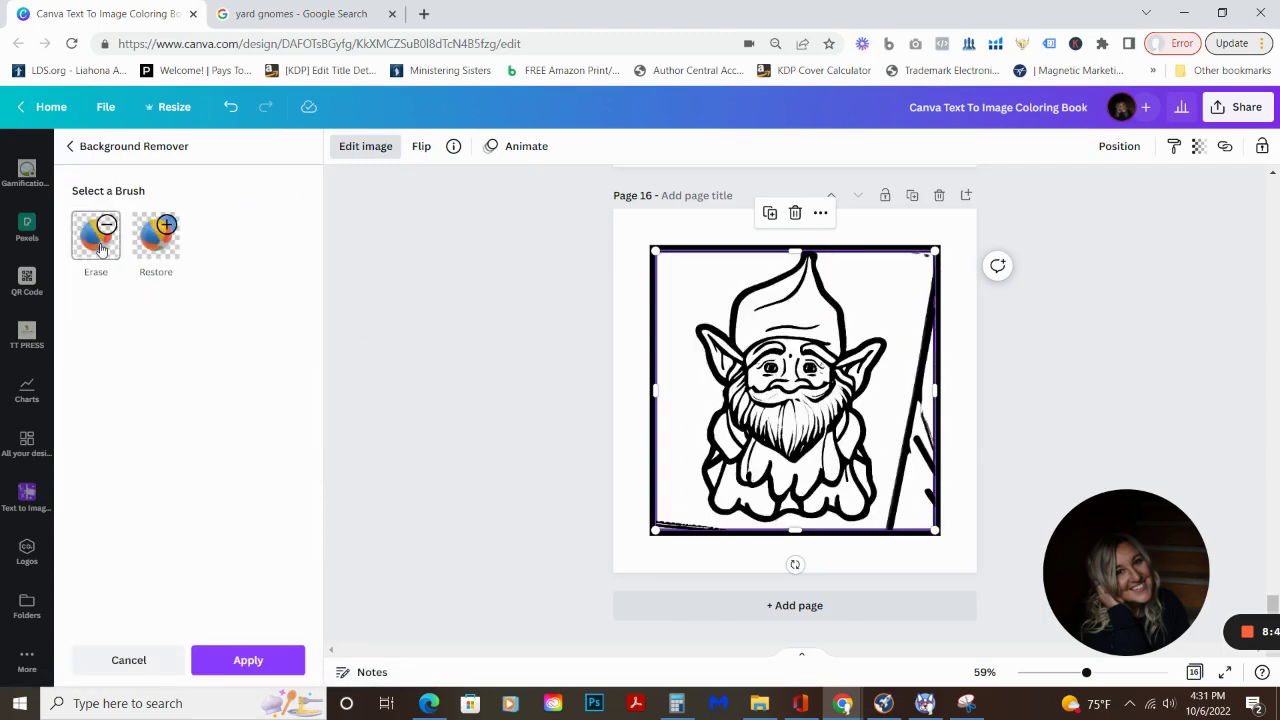
click(98, 244)
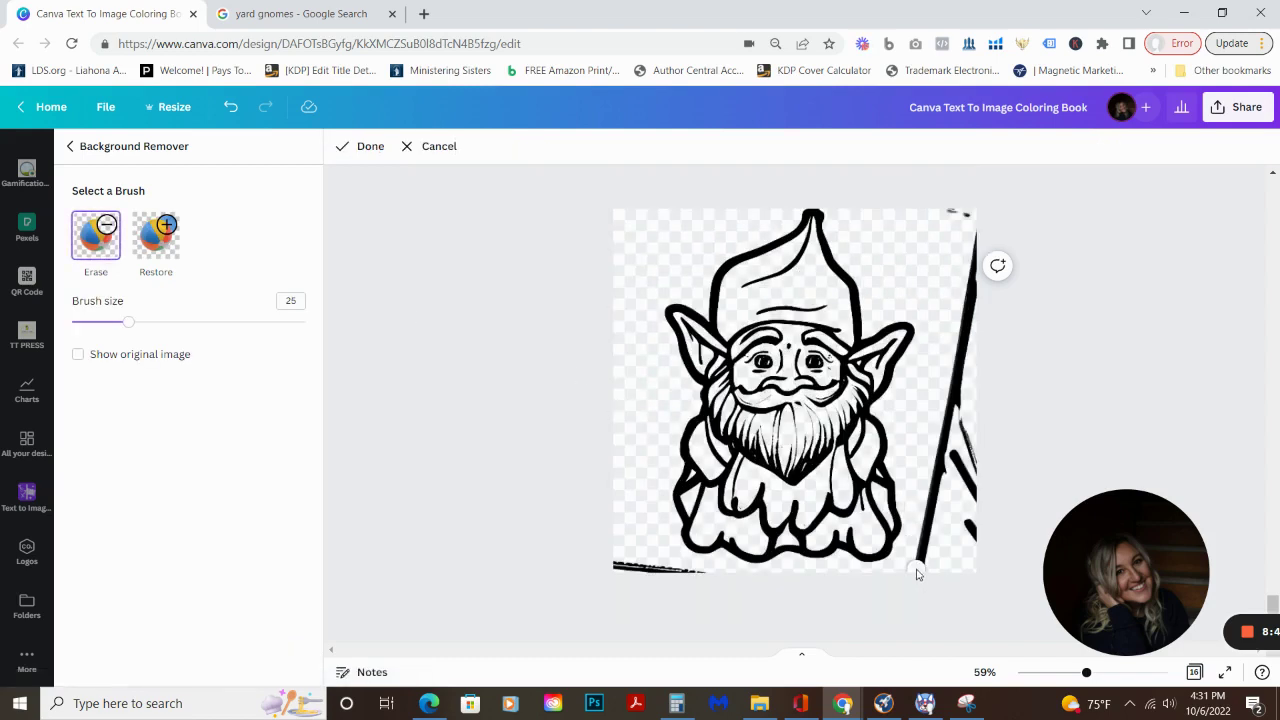
drag(918, 574, 967, 205)
mouse_move(980, 250)
mouse_down()
mouse_move(962, 418)
mouse_move(972, 462)
mouse_move(958, 458)
mouse_up()
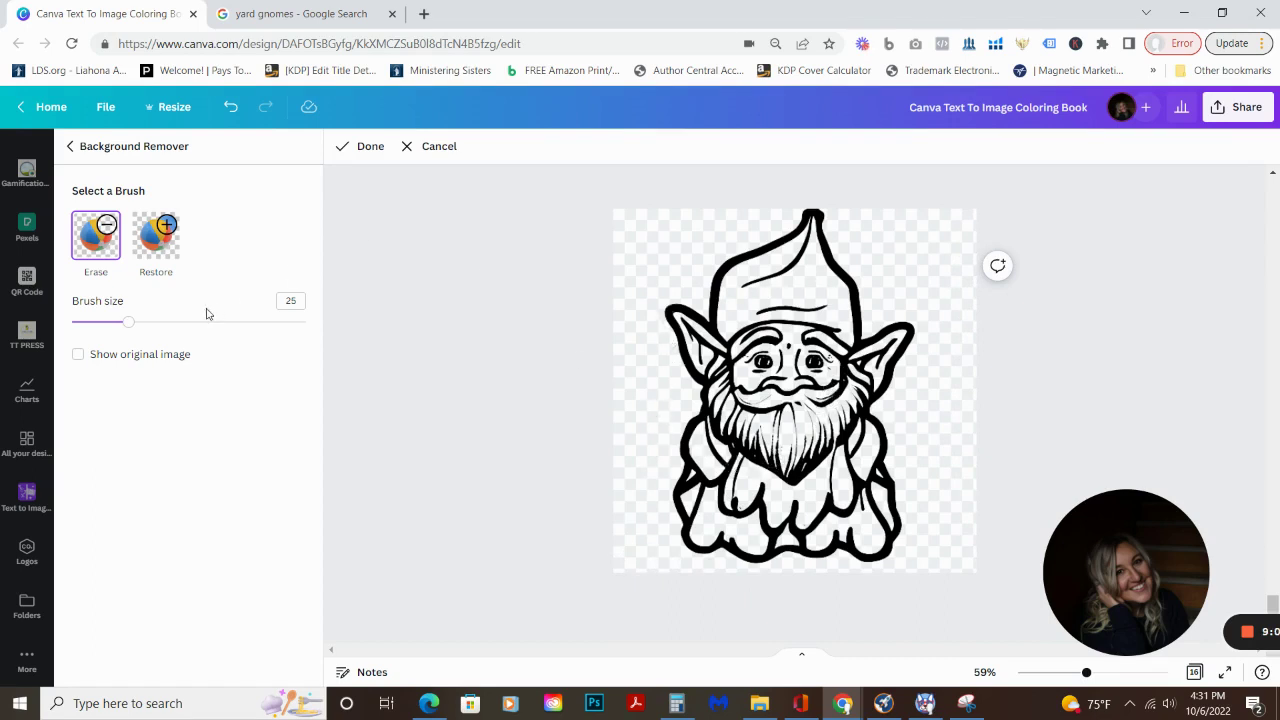
drag(129, 324, 96, 322)
click(370, 150)
click(283, 660)
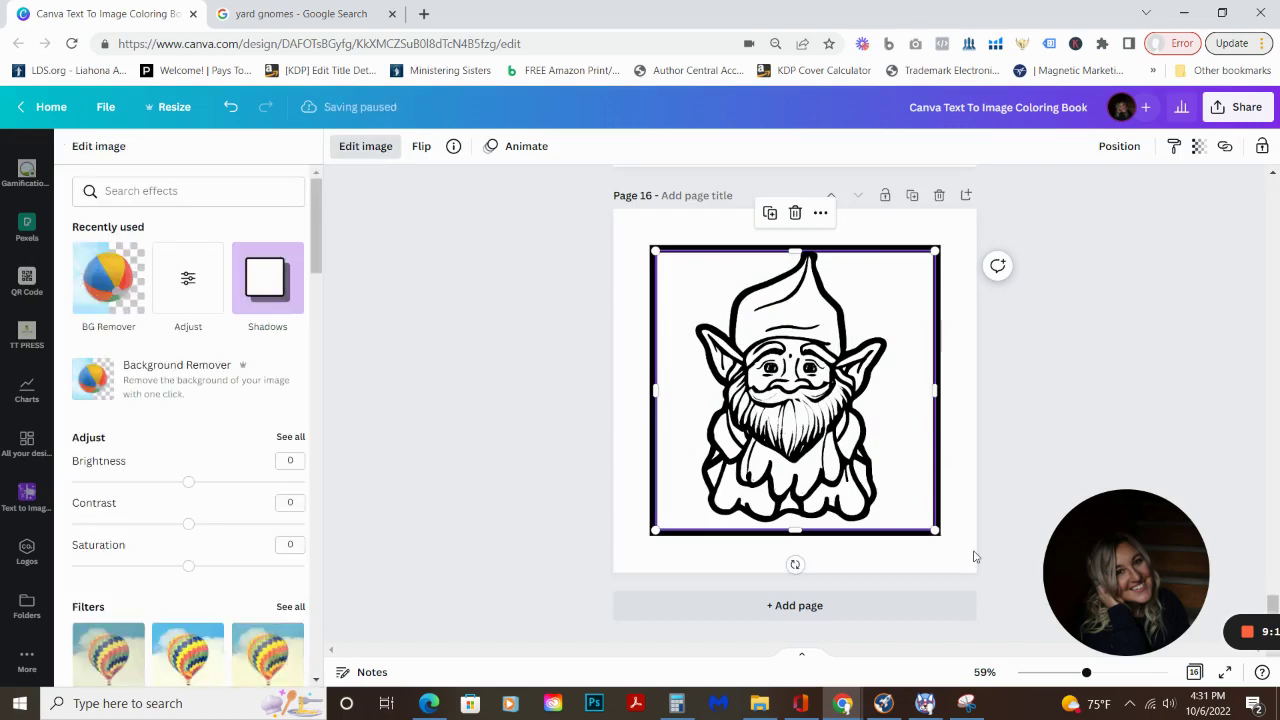
In the page grid, move a gnome page to position 3 followed by a new blank page
click(1194, 672)
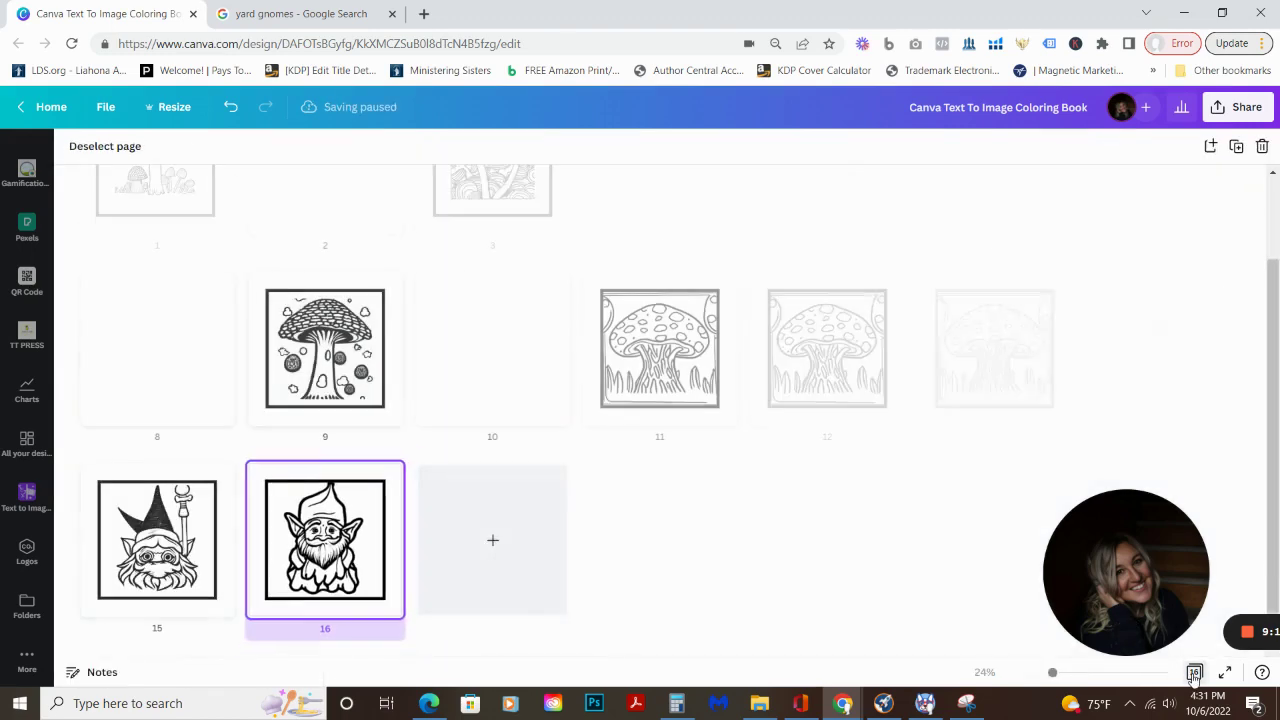
drag(1263, 420, 1259, 312)
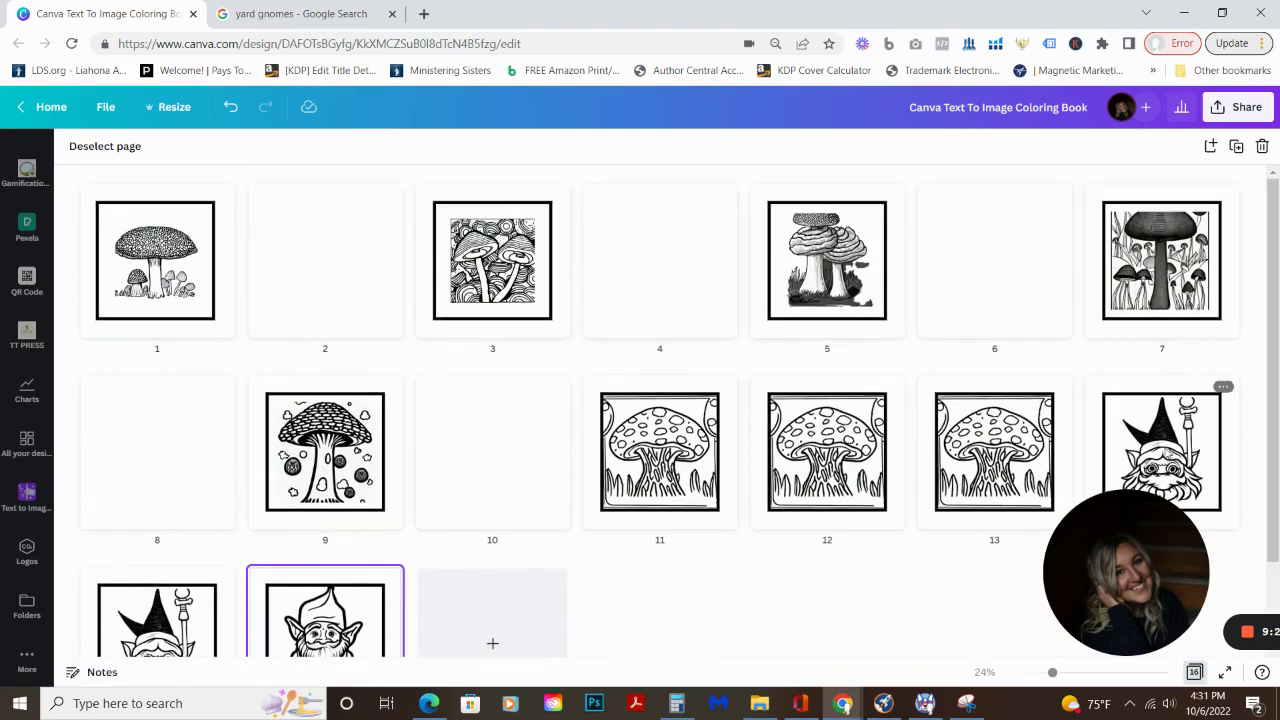
drag(1166, 455, 379, 266)
click(379, 266)
key(ctrl+Return)
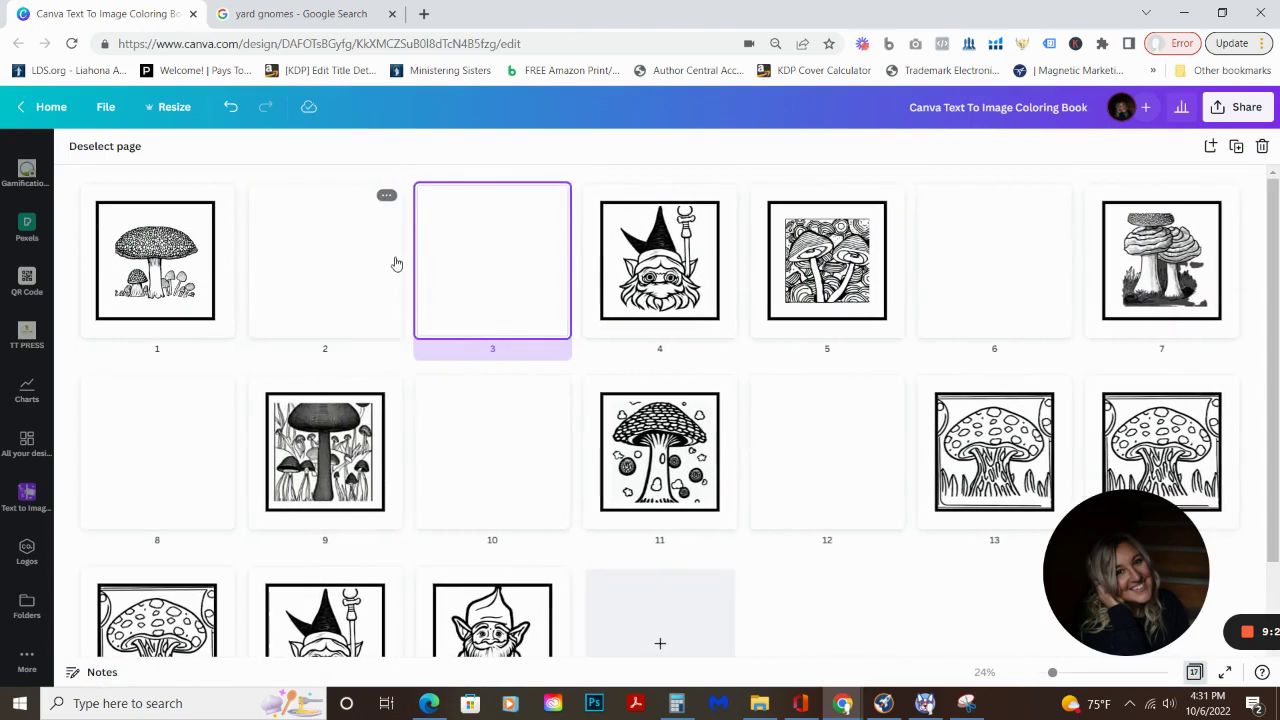
drag(480, 266, 743, 281)
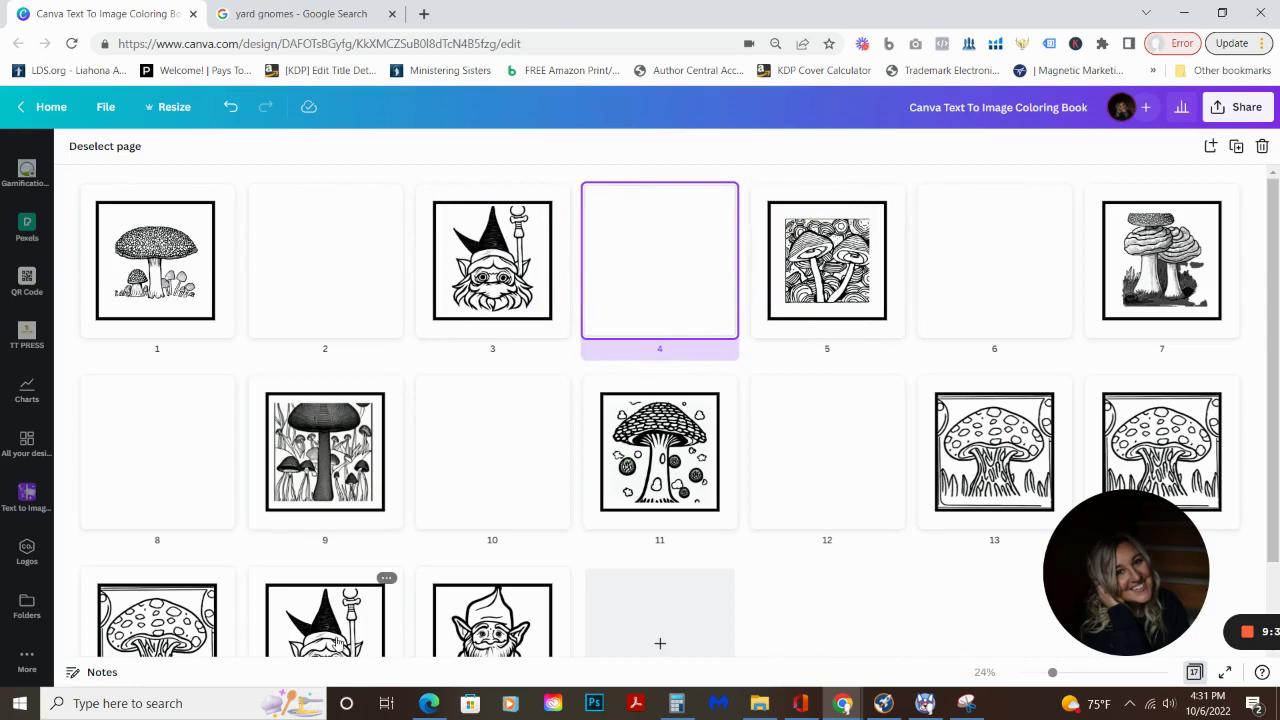
Move another gnome page toward position 7 and add a blank page after it
drag(340, 645, 1085, 280)
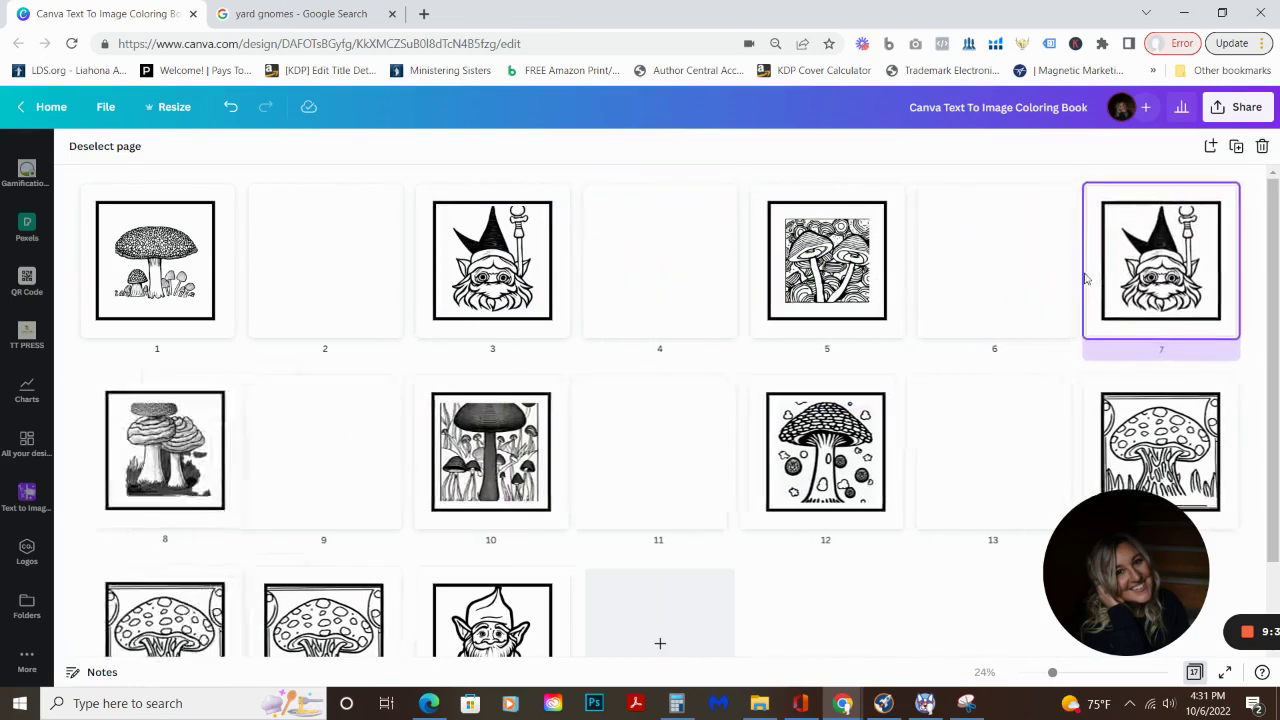
click(998, 260)
key(ctrl+Return)
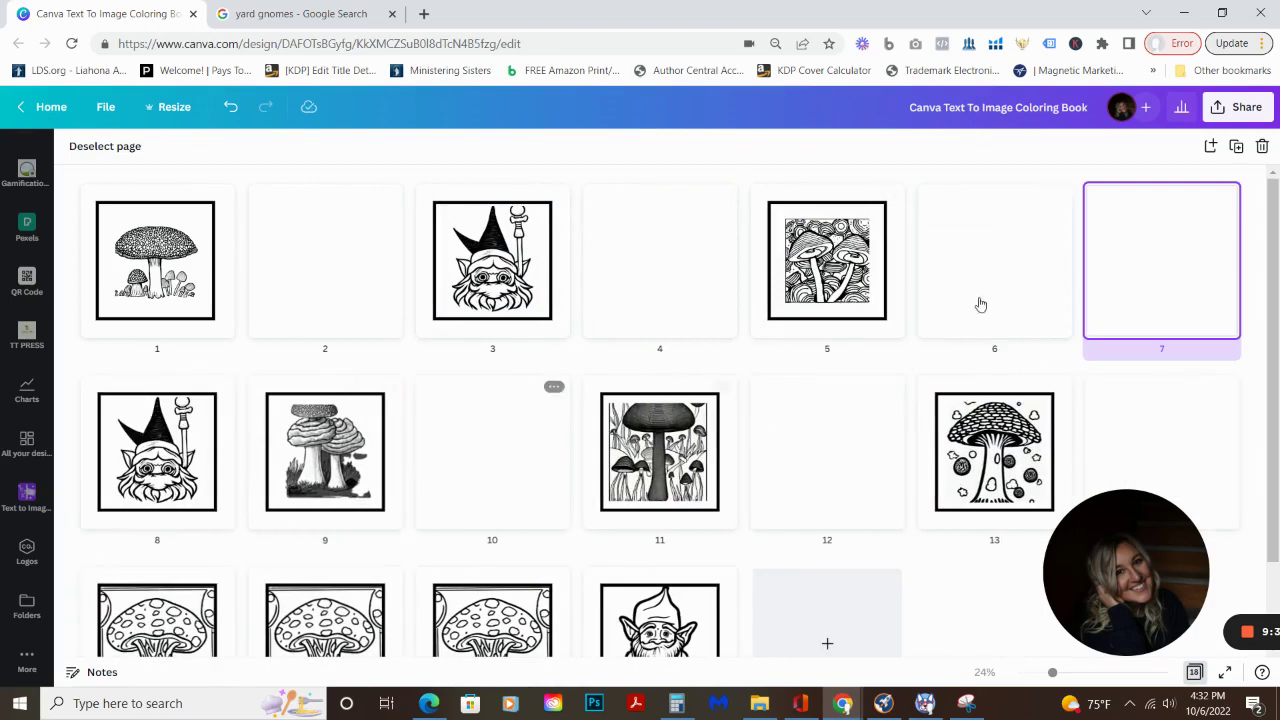
drag(1126, 286, 219, 473)
Move the bearded gnome page to slot 11 with a blank page in slot 12
drag(612, 619, 549, 426)
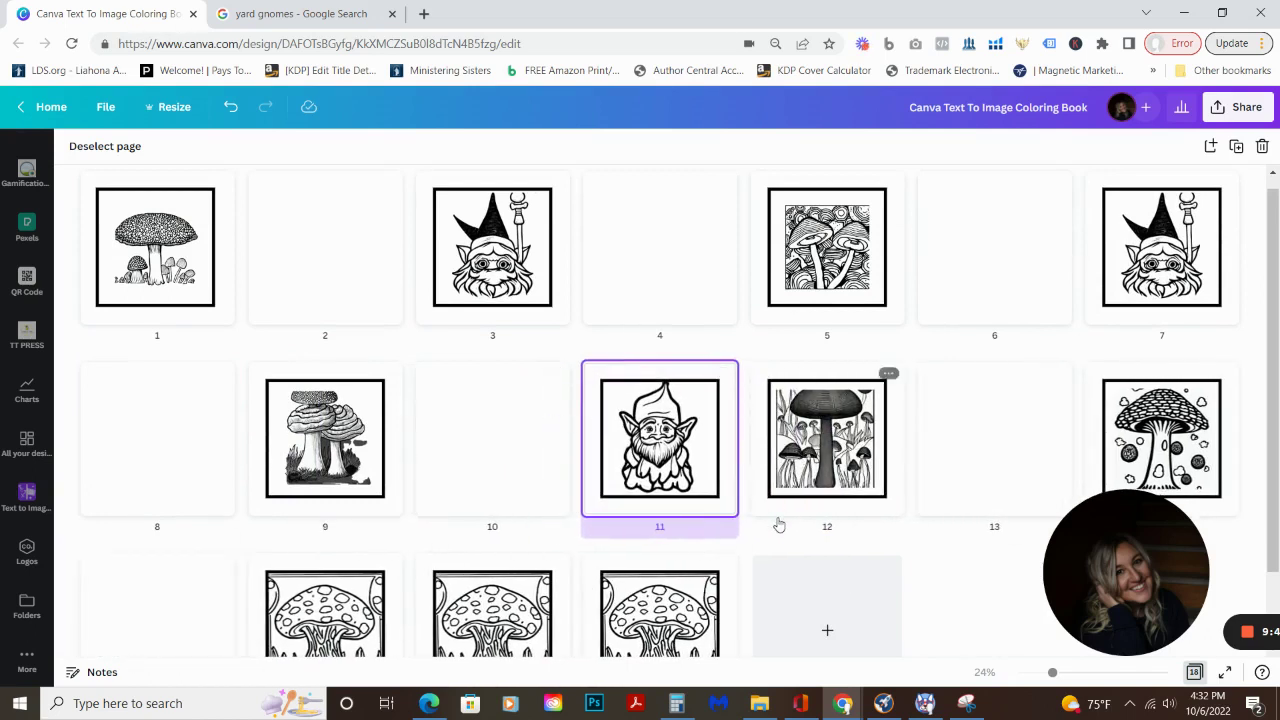
click(537, 448)
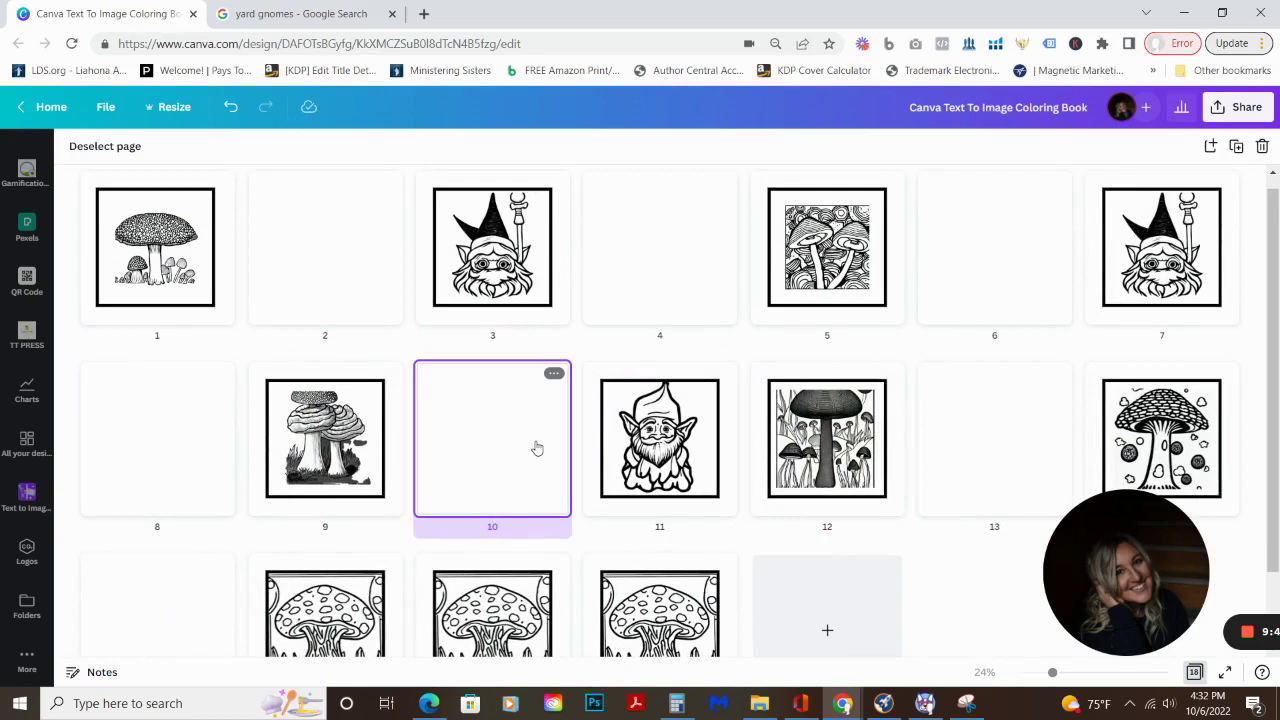
drag(537, 448, 950, 443)
drag(677, 446, 918, 452)
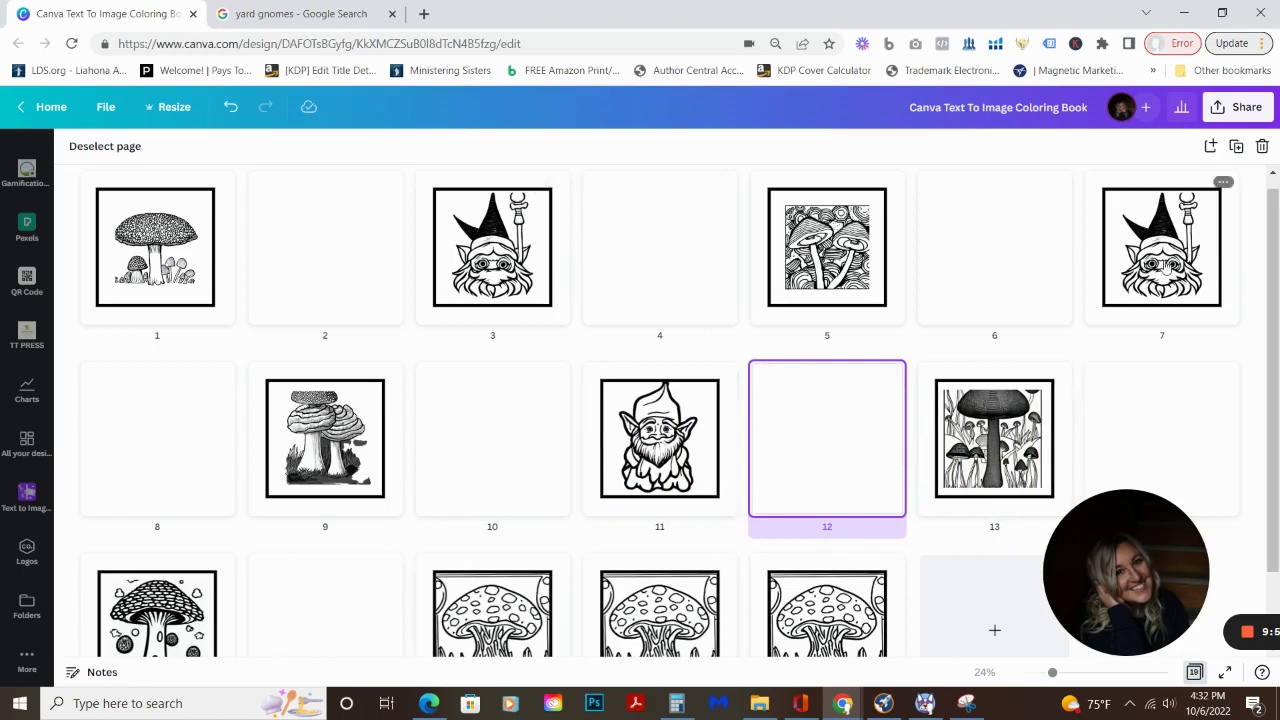
Open page 7 and generate Drawing-style images for 'Happy gnomes, coloring pages, black and white lines'
double_click(1160, 278)
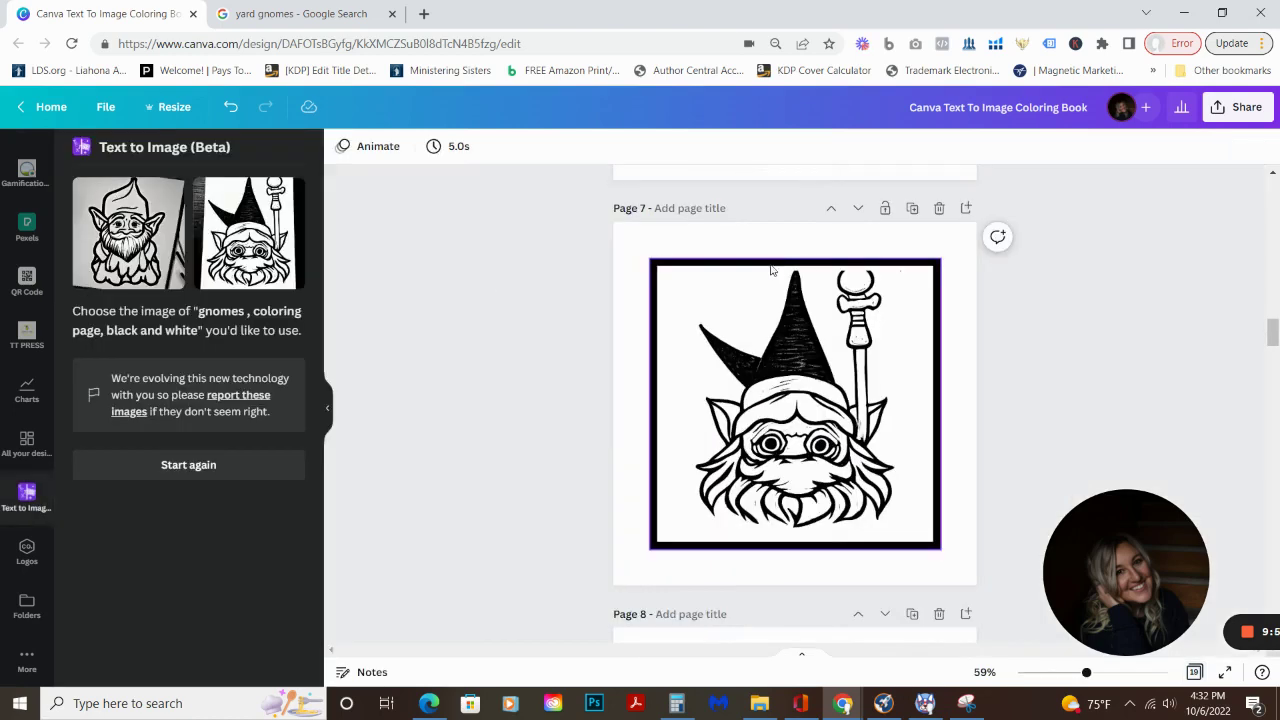
click(196, 464)
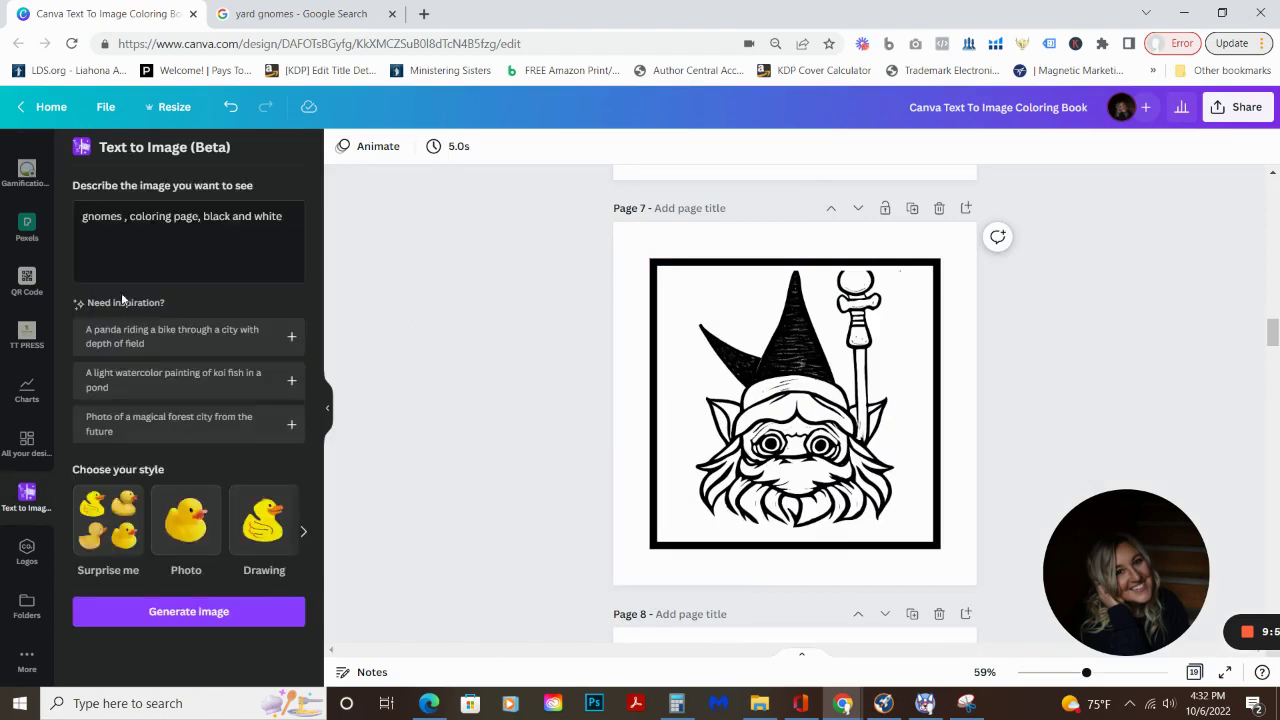
click(200, 217)
text(s,)
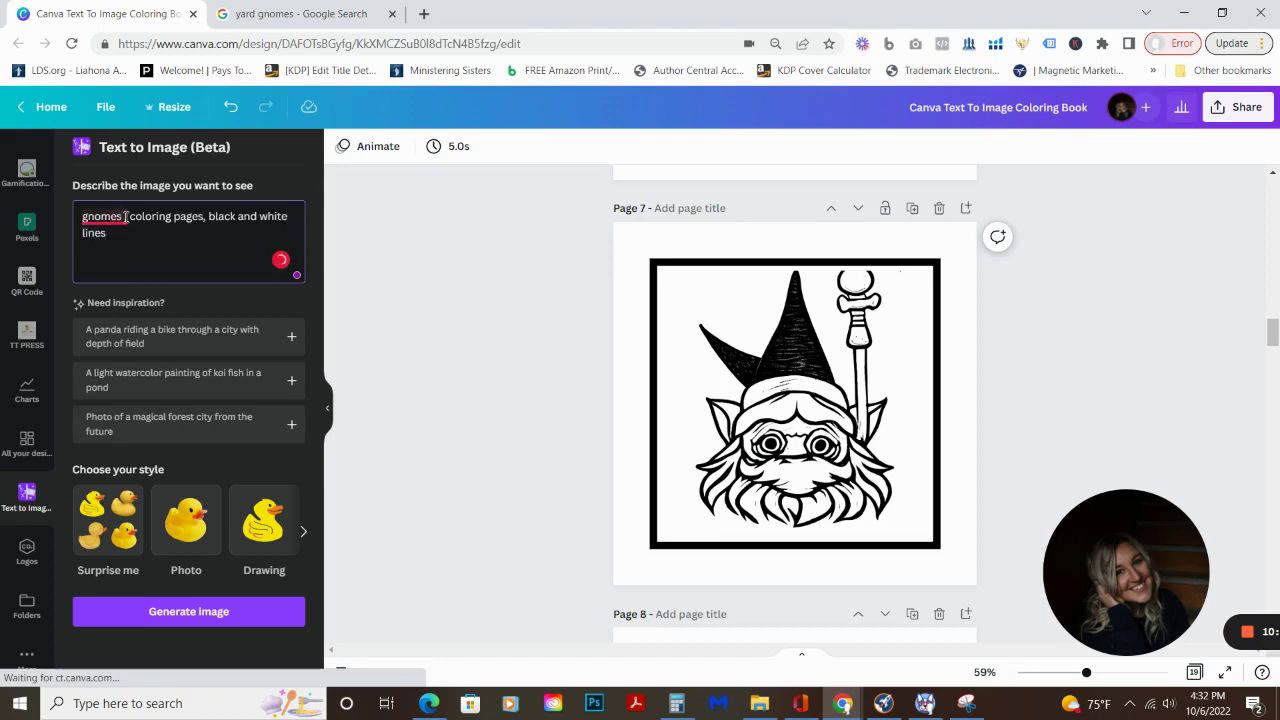
mouse_move(102, 217)
click(105, 257)
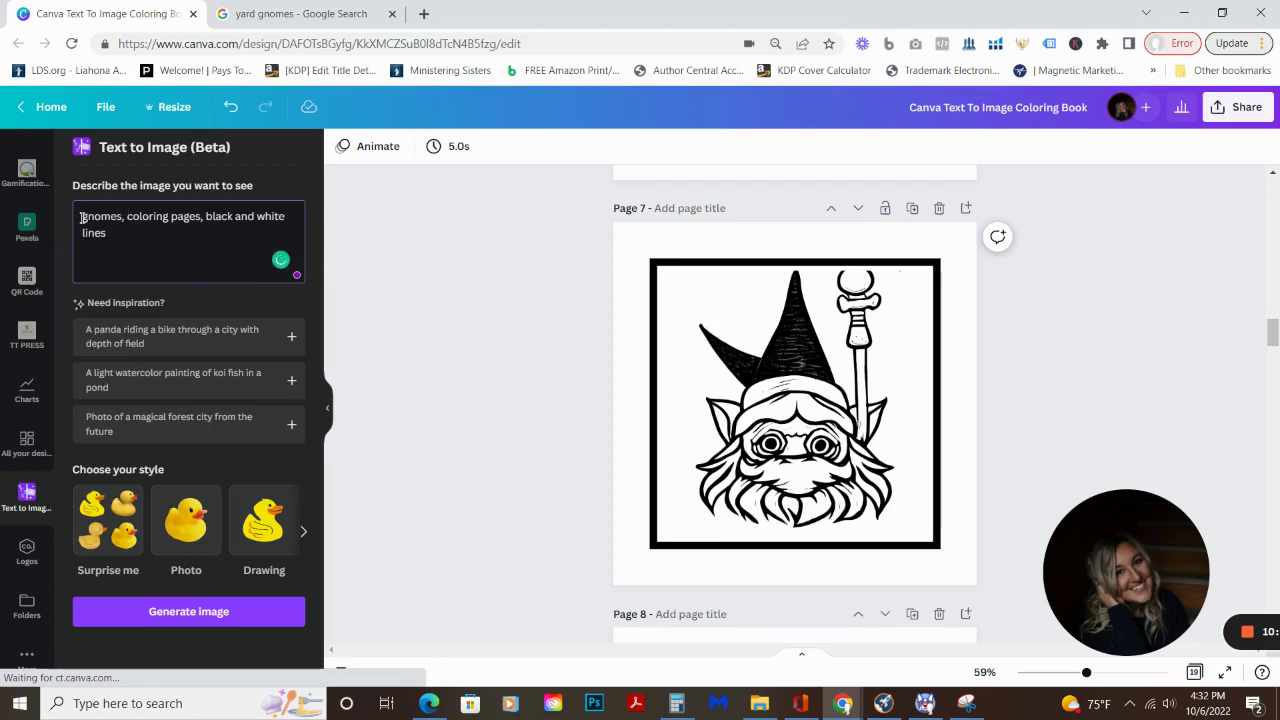
click(81, 217)
text(Happy)
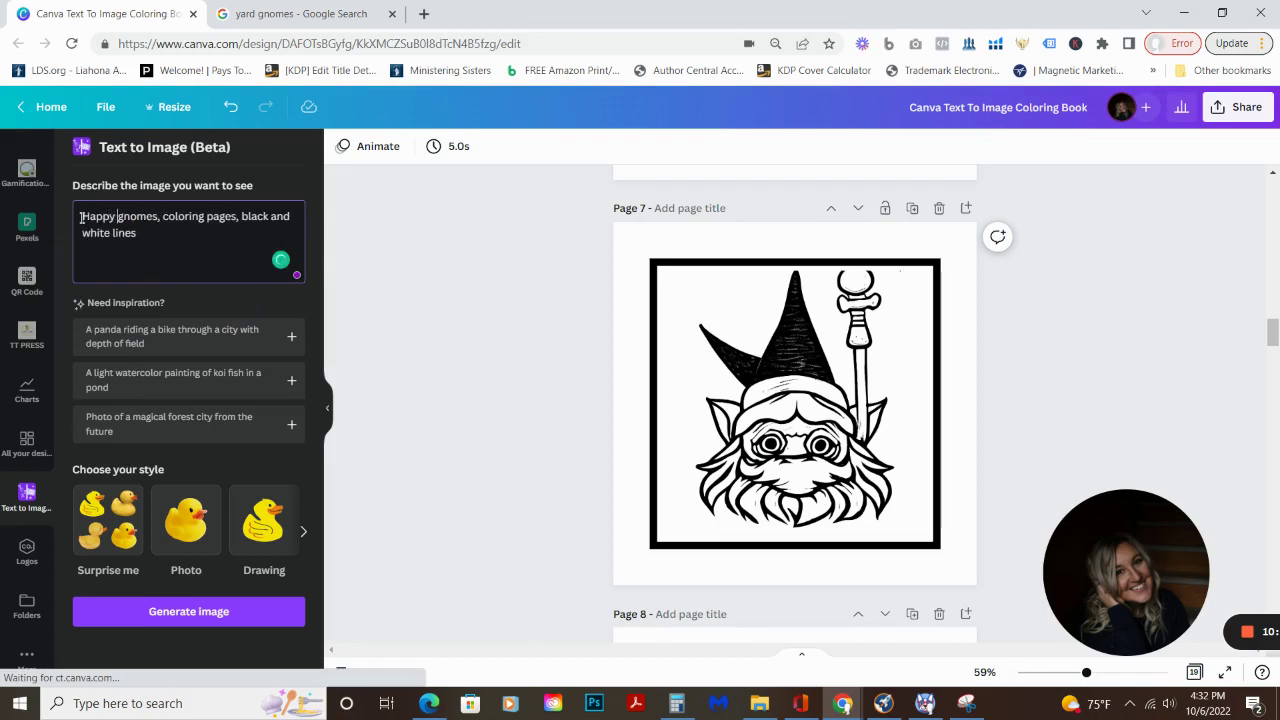
click(243, 500)
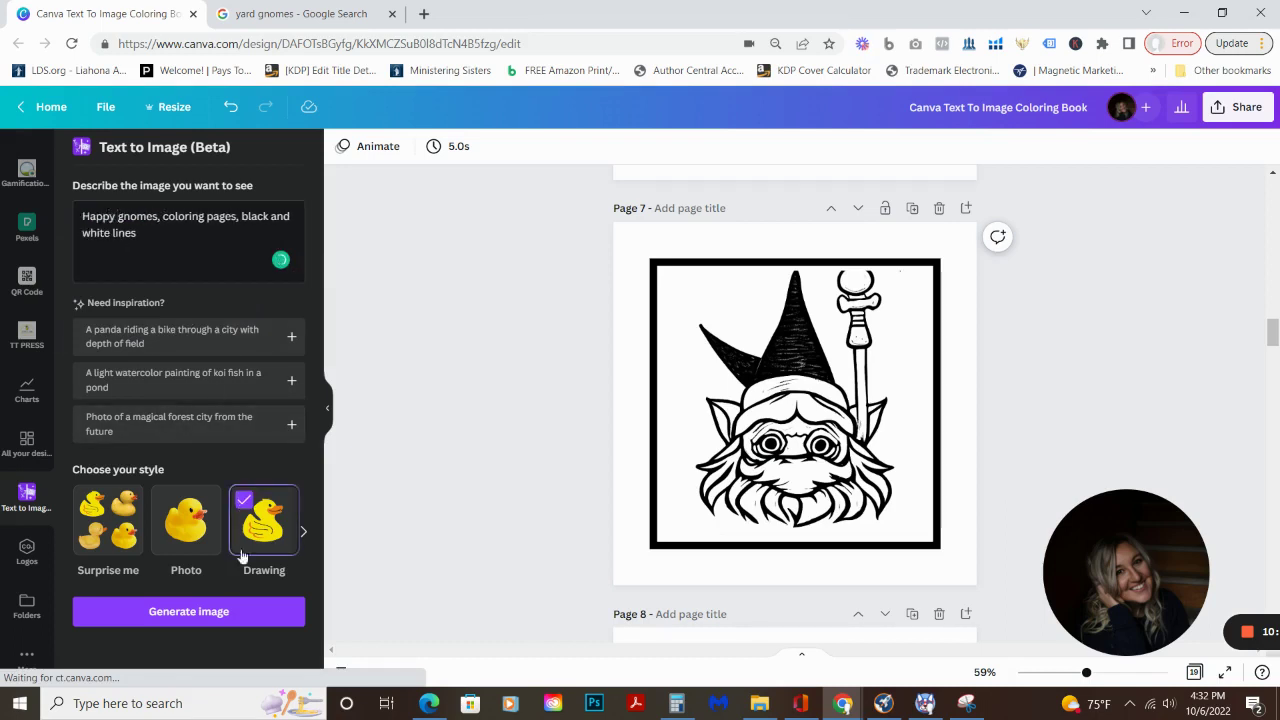
click(236, 610)
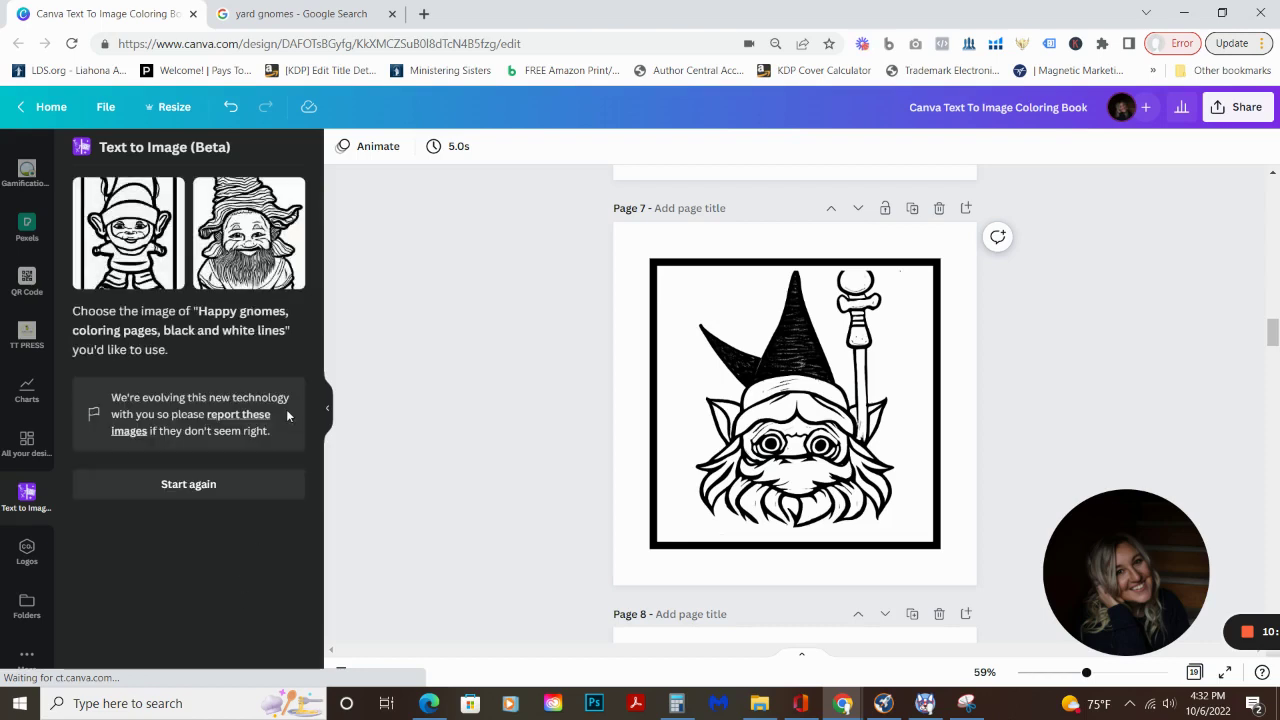
Replace page 7's old gnome with the bearded gnome drawing, enlarged to fill the frame
click(787, 354)
key(Delete)
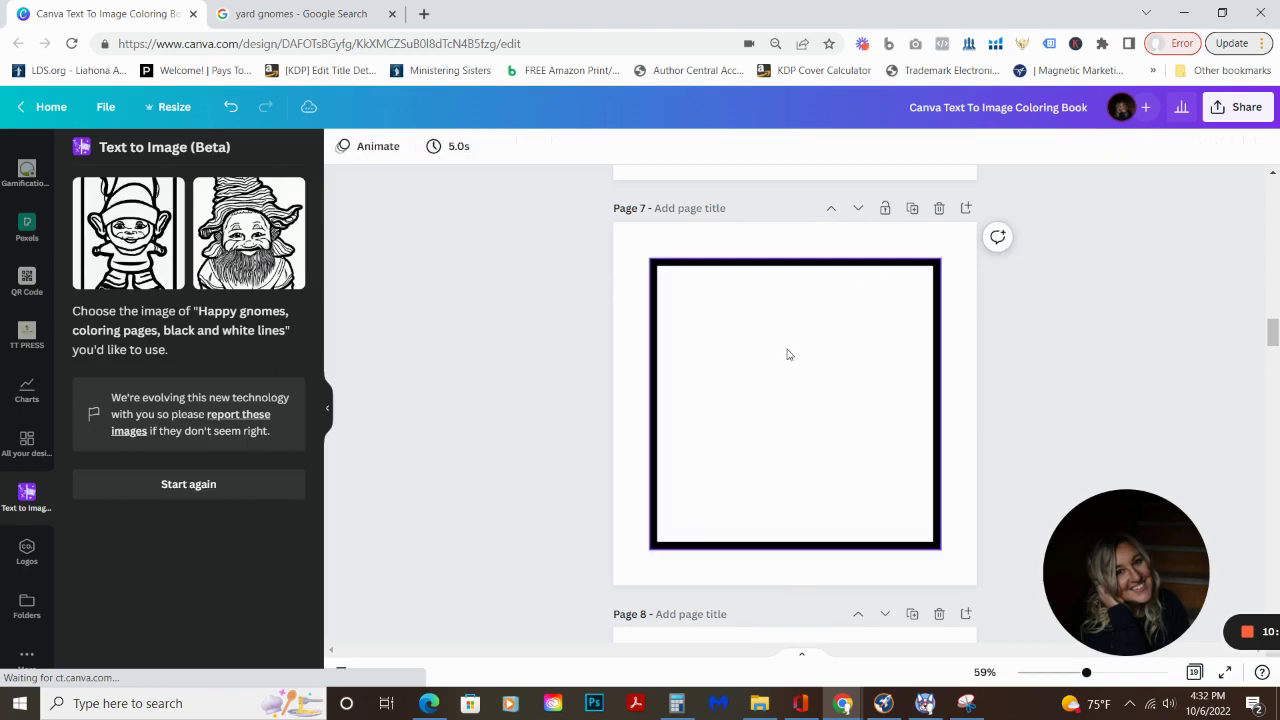
click(240, 232)
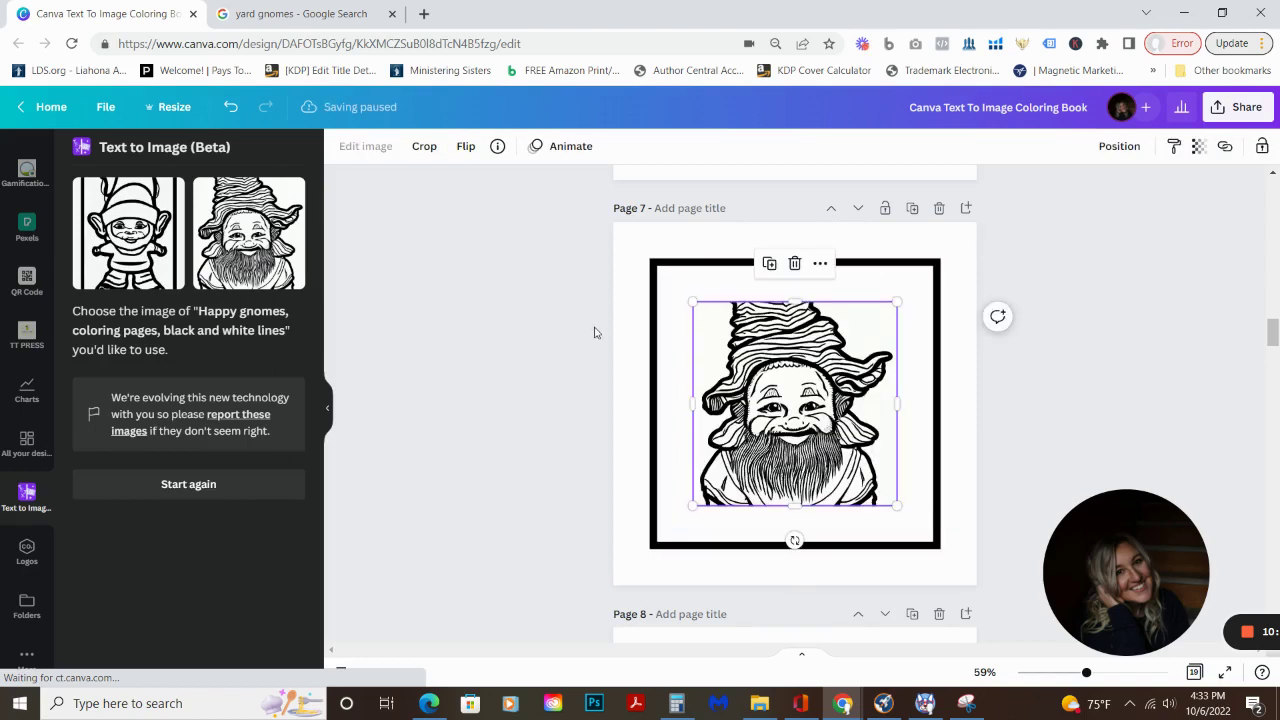
drag(900, 300, 940, 268)
drag(692, 507, 664, 553)
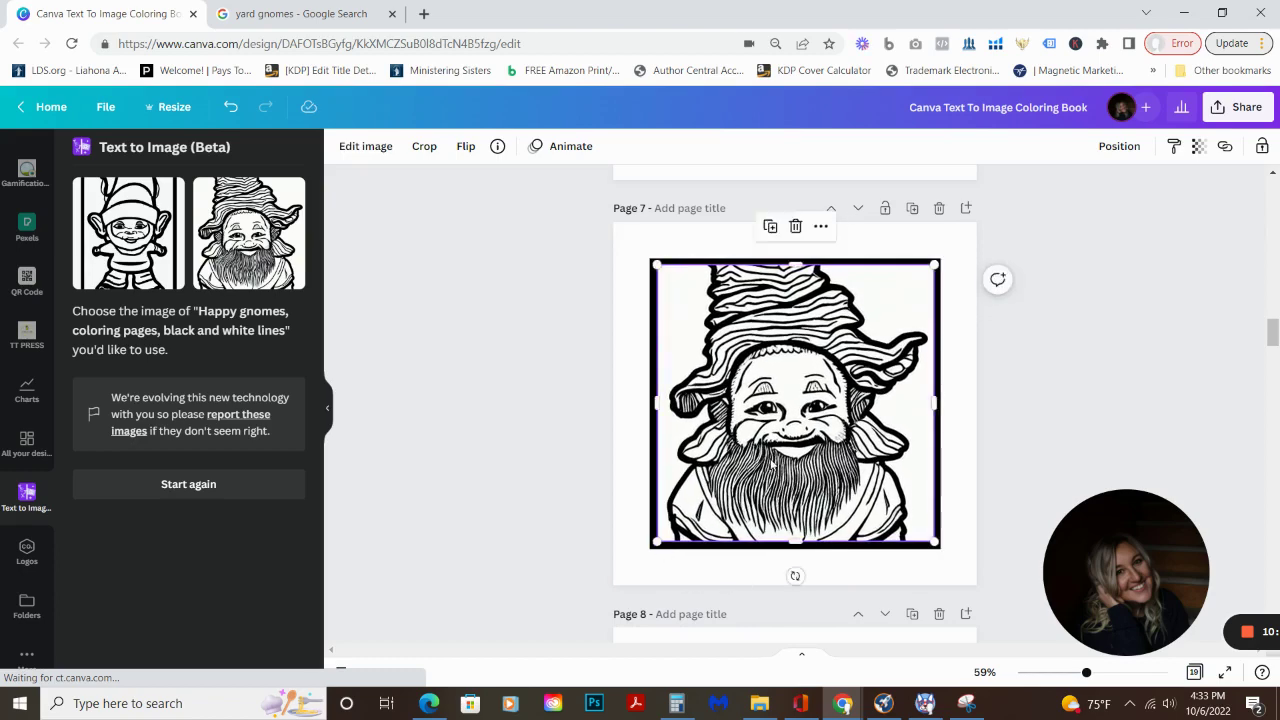
drag(772, 462, 769, 462)
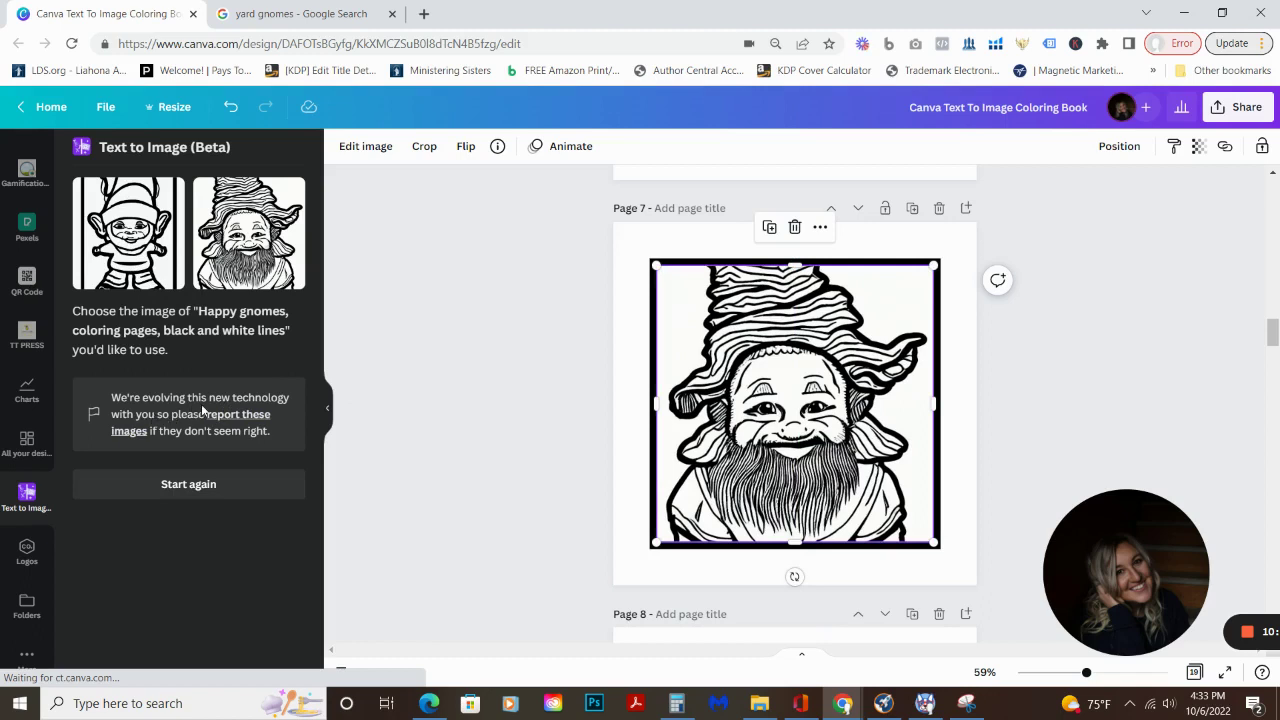
Return to the image prompt form and select the word 'Happy' in the prompt
click(202, 485)
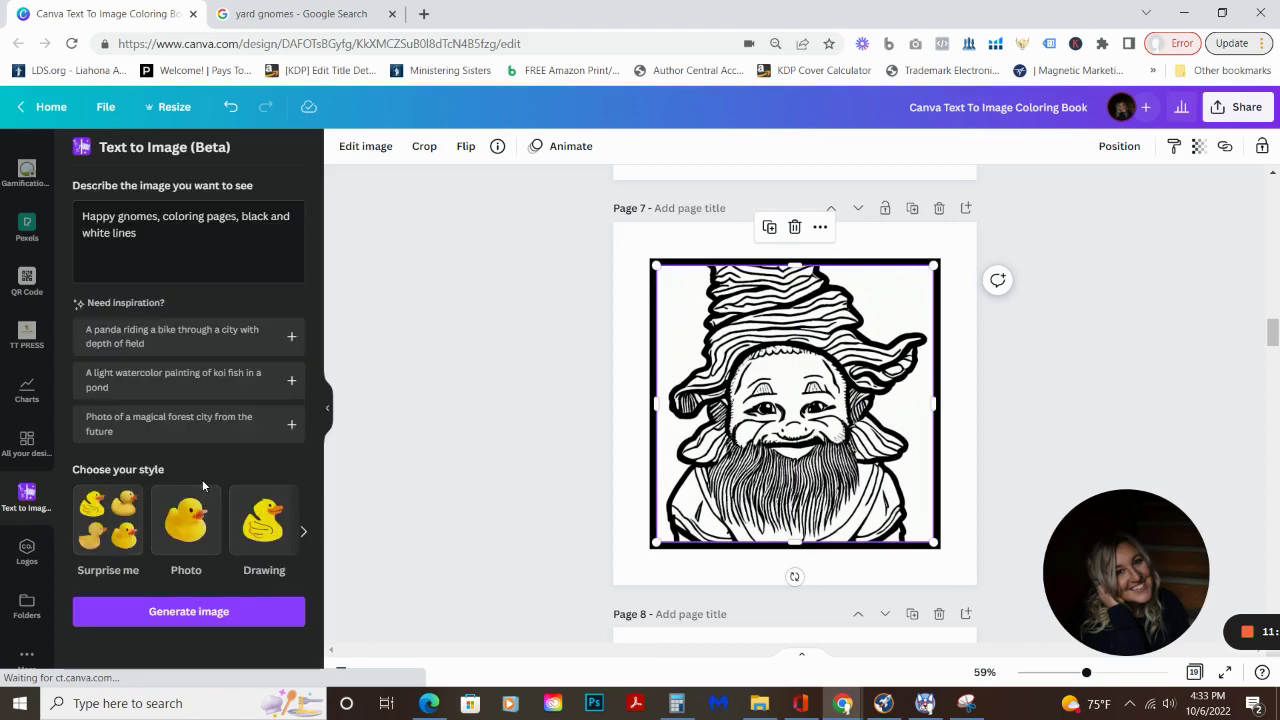
click(117, 216)
drag(117, 216, 81, 221)
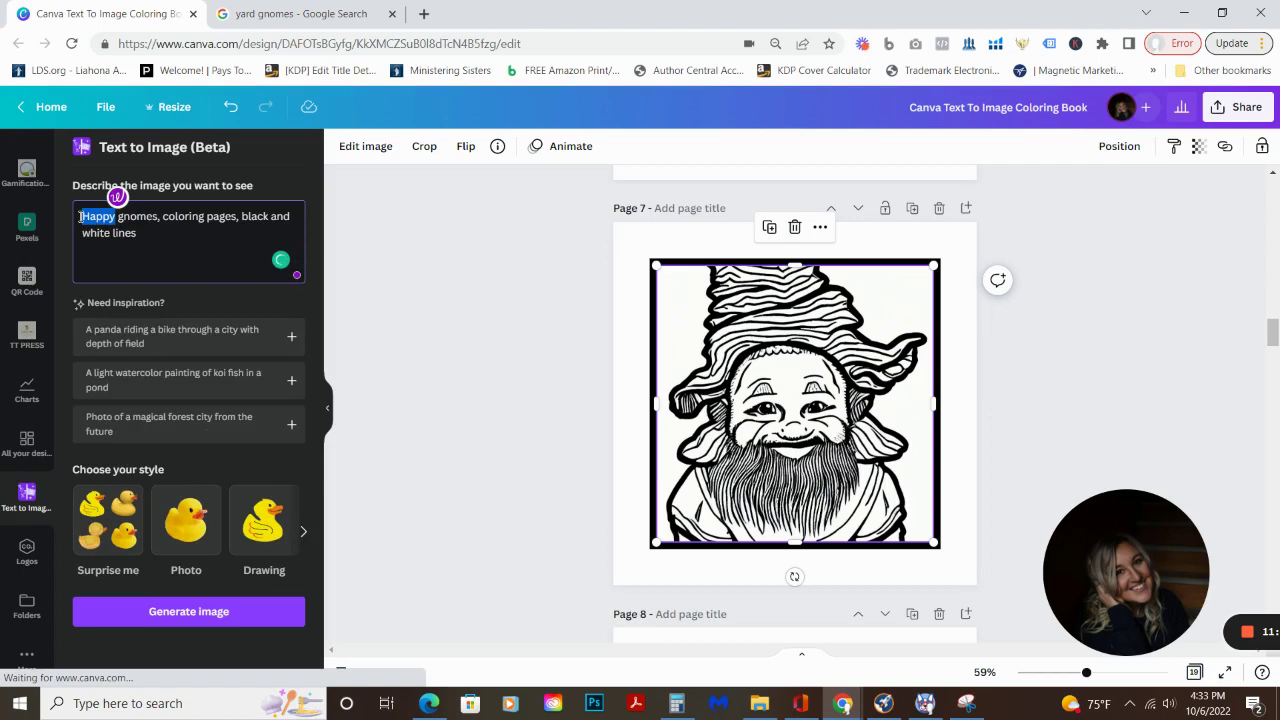
Reword the prompt to 'Gnomes, head up, coloring pages, black and white lines' and generate Drawing-style images
key(BackSpace)
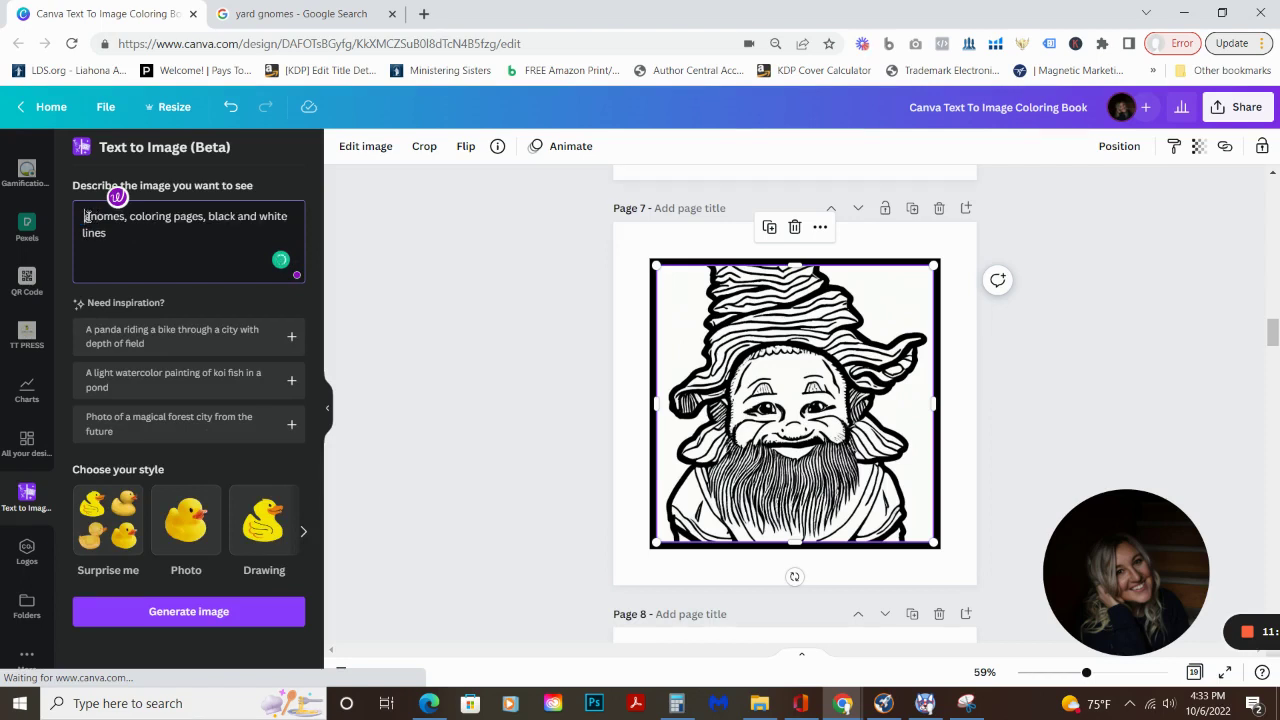
key(Delete)
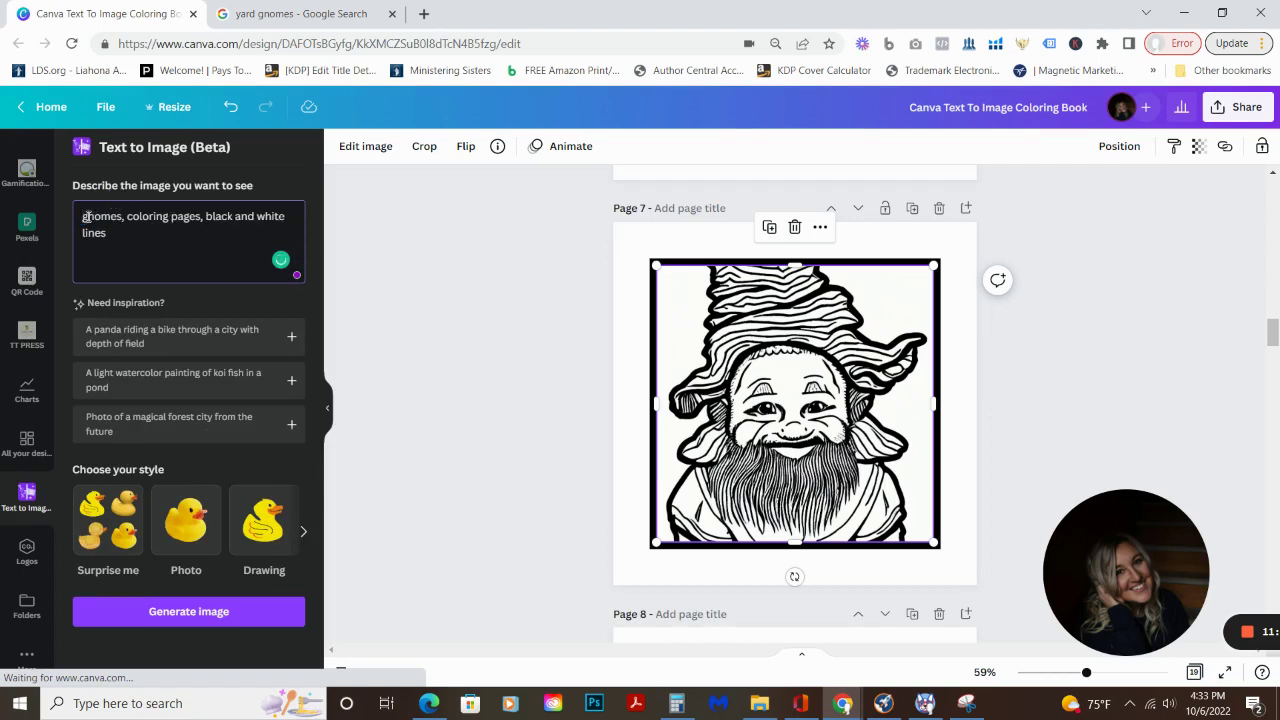
key(Delete)
text(Gnomes, )
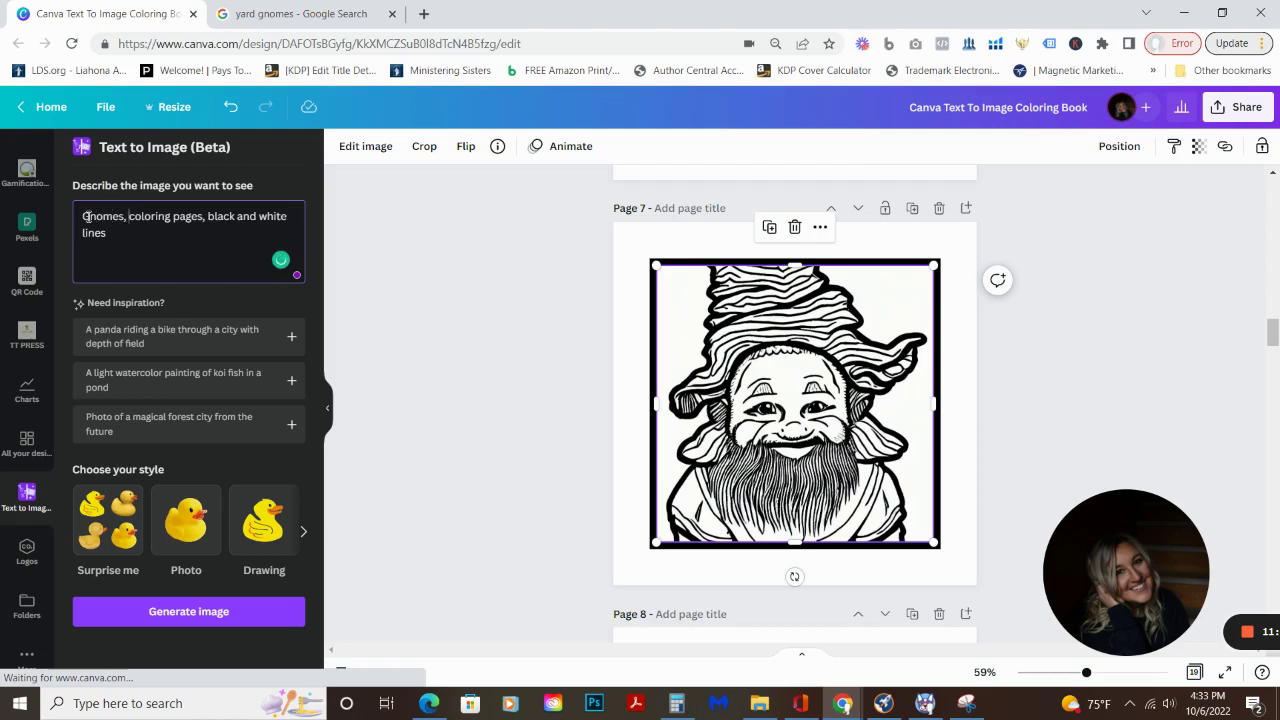
text(head up,)
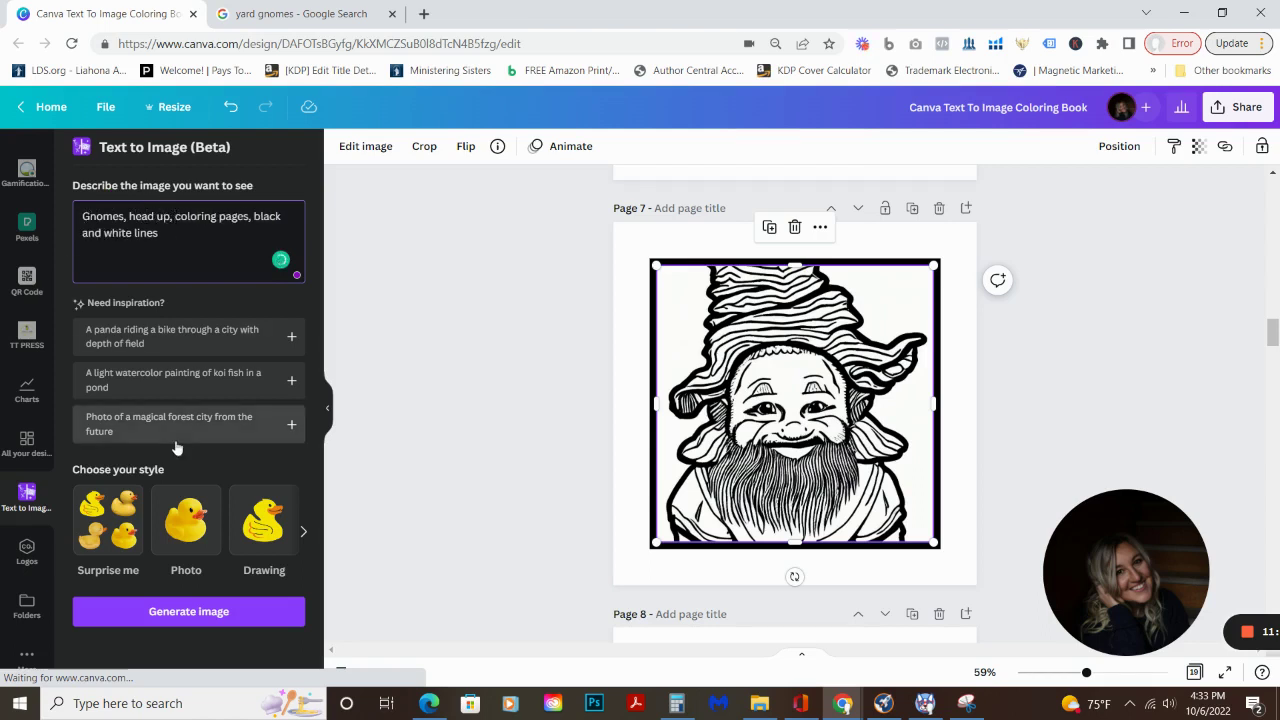
click(242, 503)
click(227, 613)
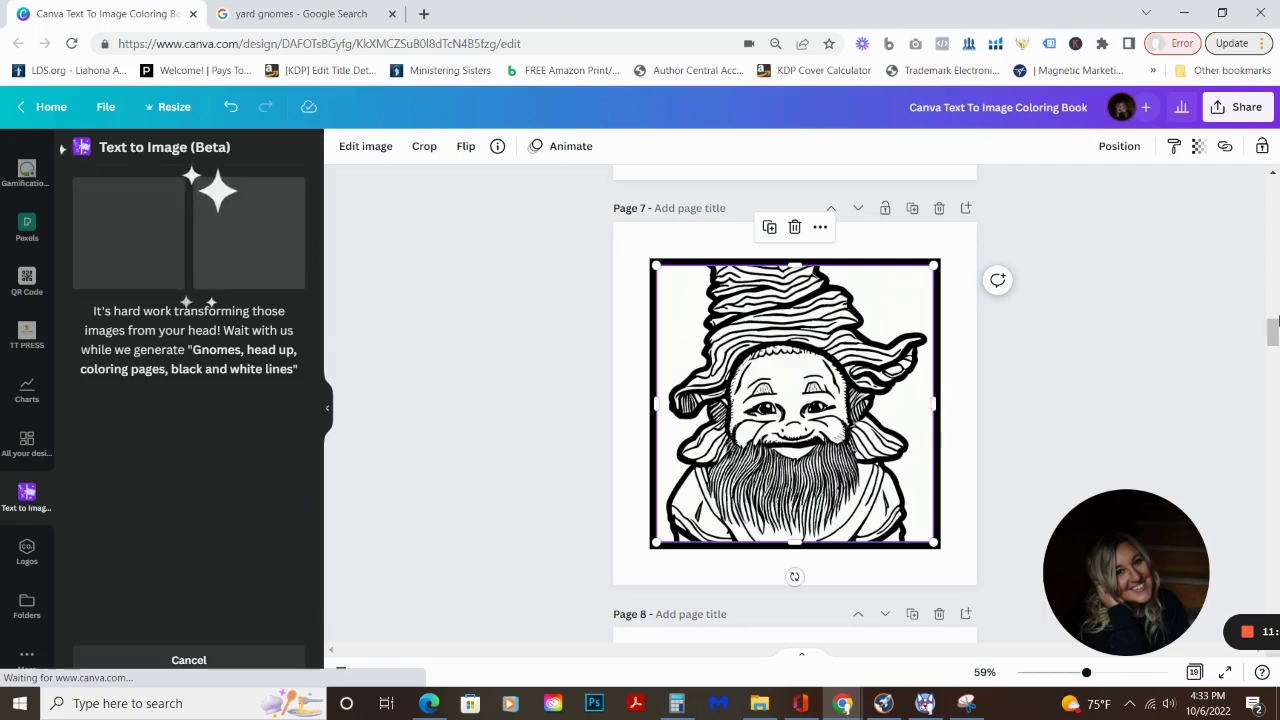
drag(1273, 333, 1275, 612)
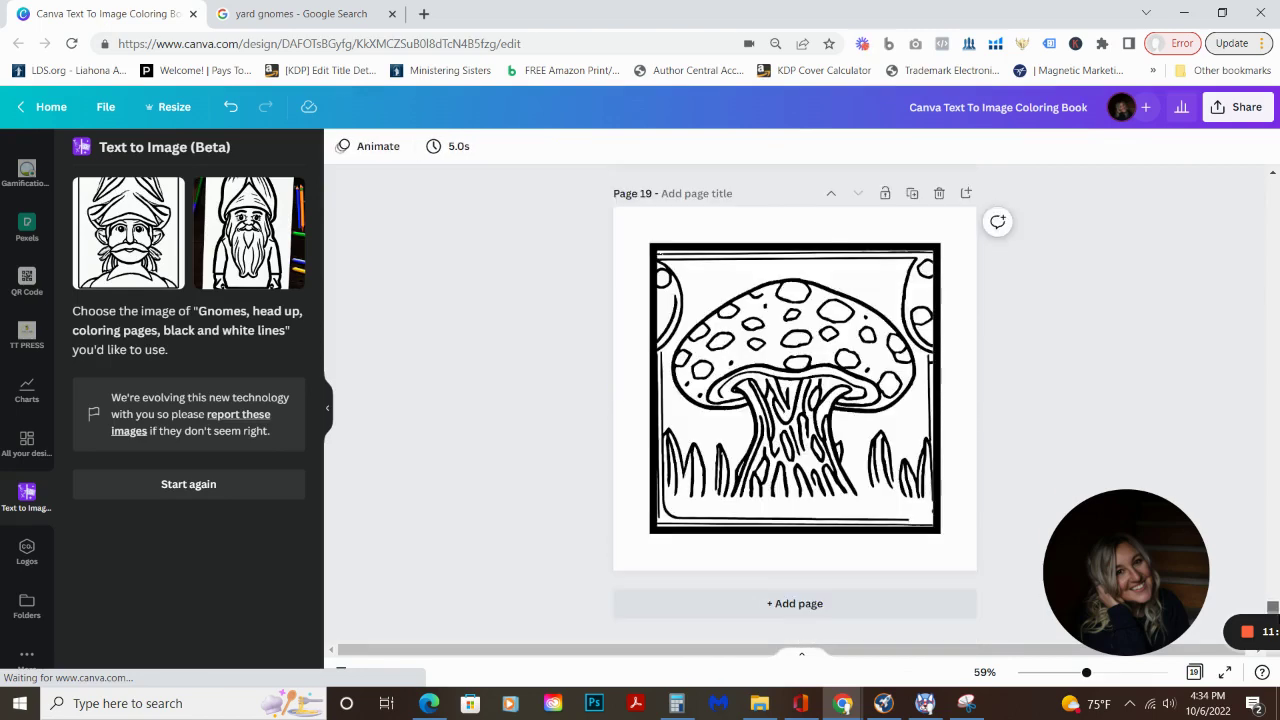
Swap page 19's mushroom for the mustached, wide-hat gnome drawing, enlarged to fill the frame
click(818, 305)
key(Delete)
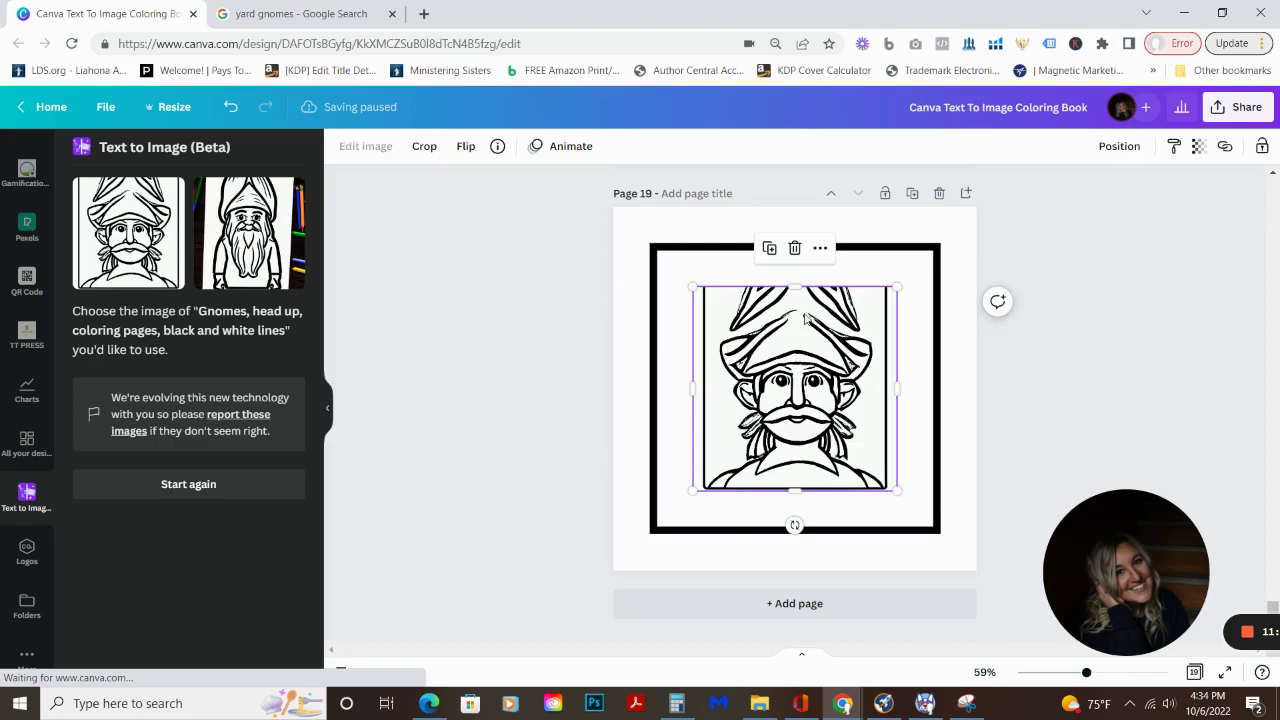
drag(896, 286, 940, 256)
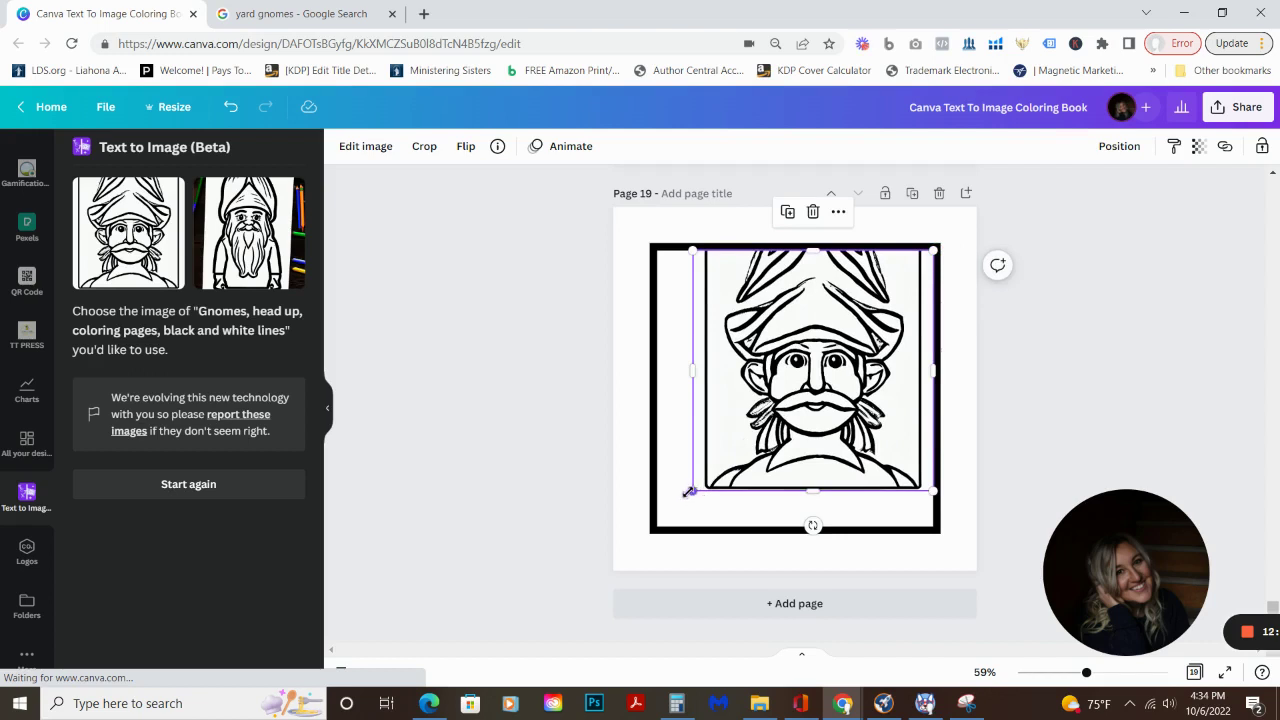
drag(689, 492, 641, 511)
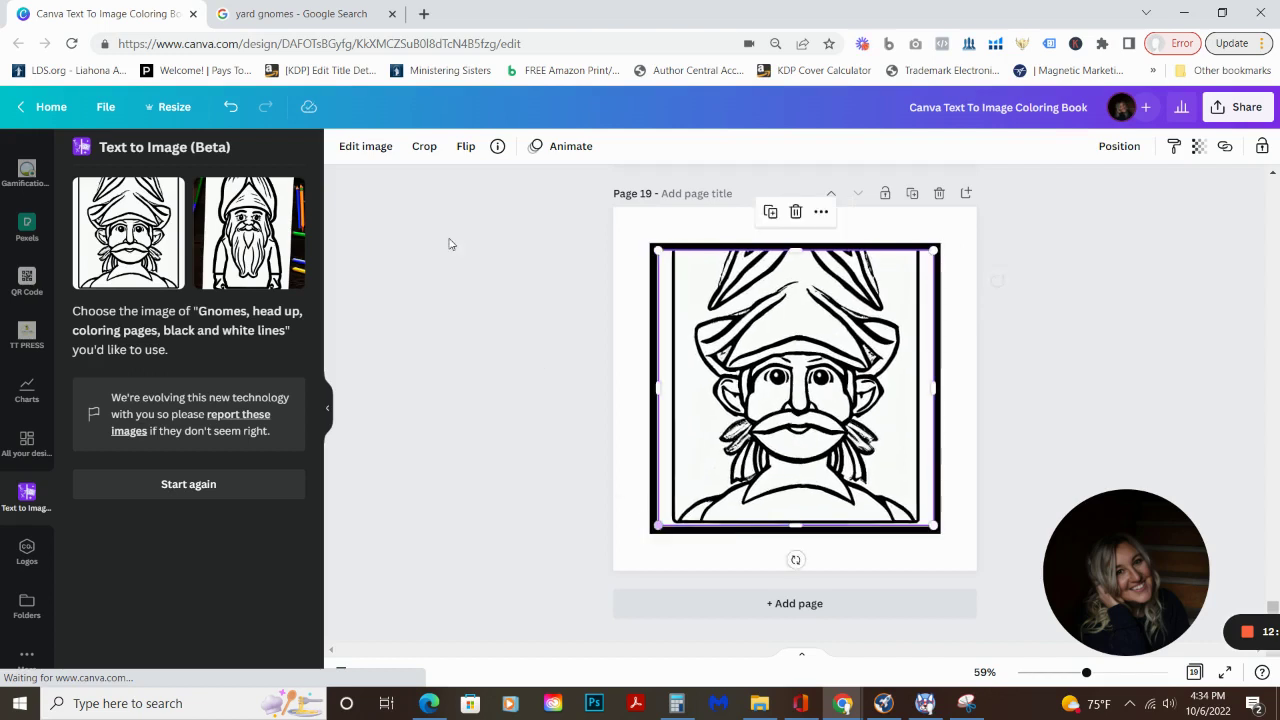
click(366, 147)
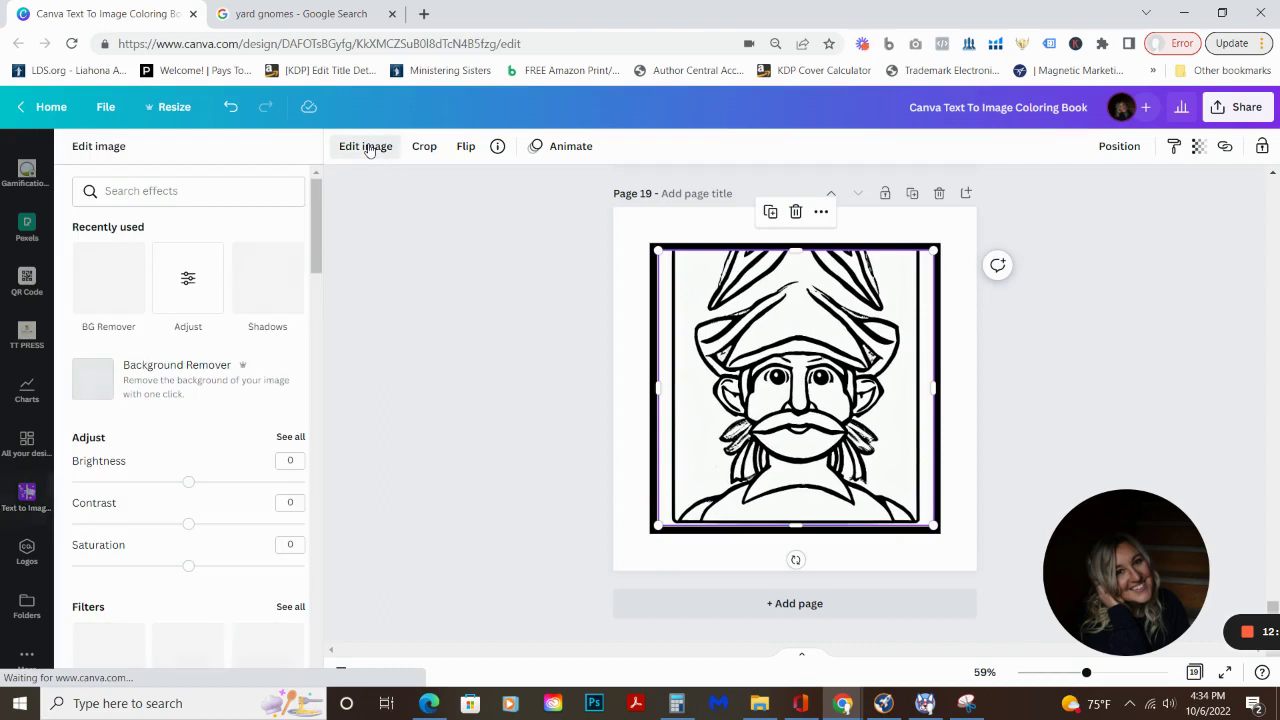
Remove the gnome's grey background with BG Remover and erase its left and right border lines
click(103, 285)
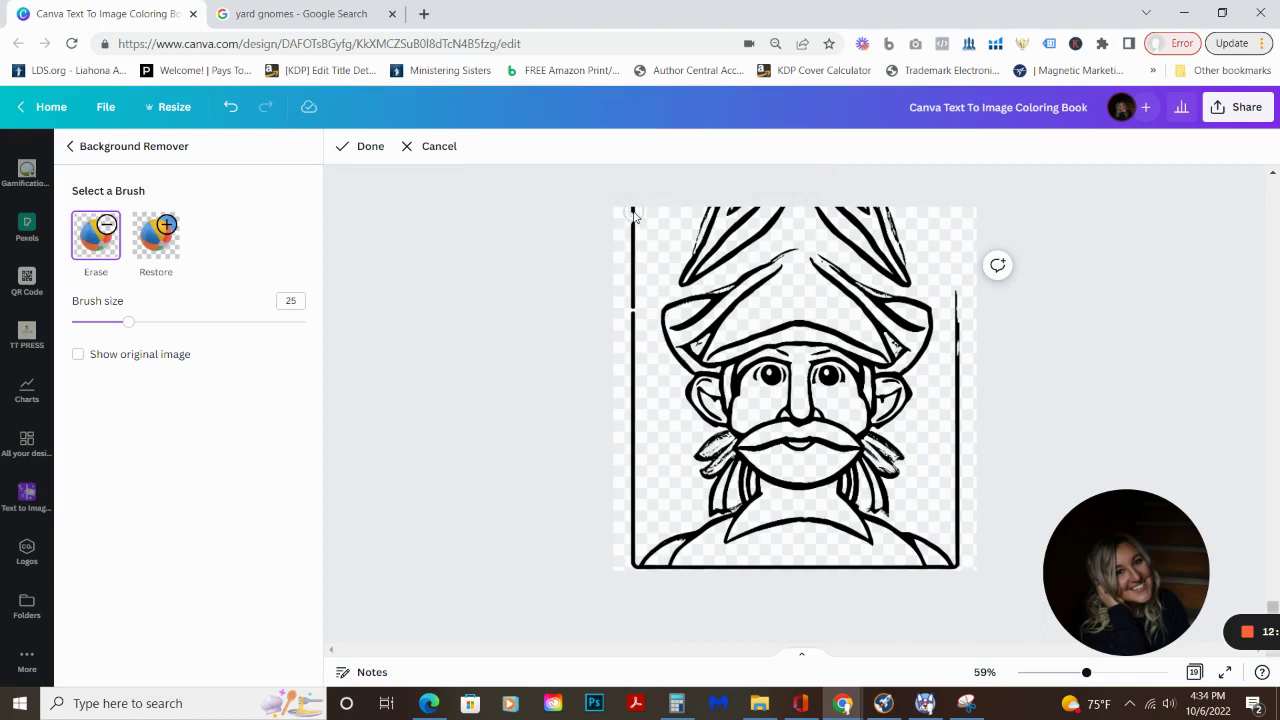
drag(632, 250, 634, 568)
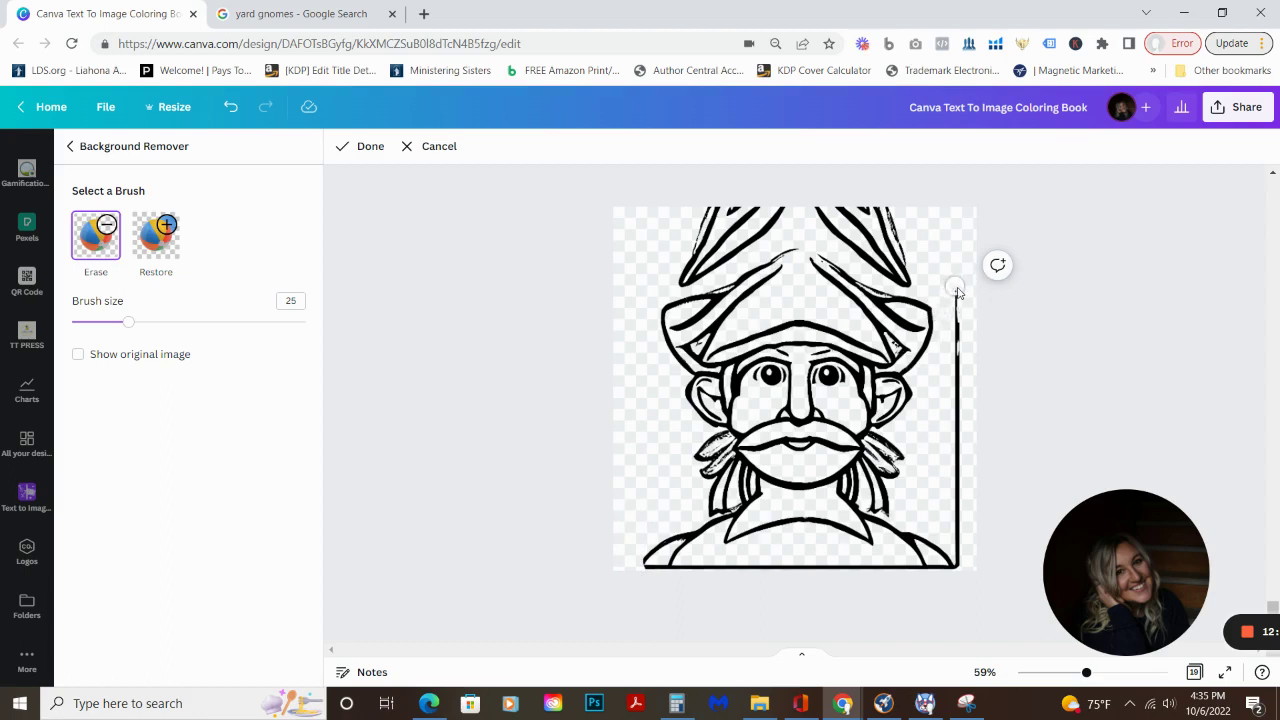
mouse_move(958, 295)
mouse_down()
mouse_move(960, 532)
mouse_move(975, 575)
mouse_up()
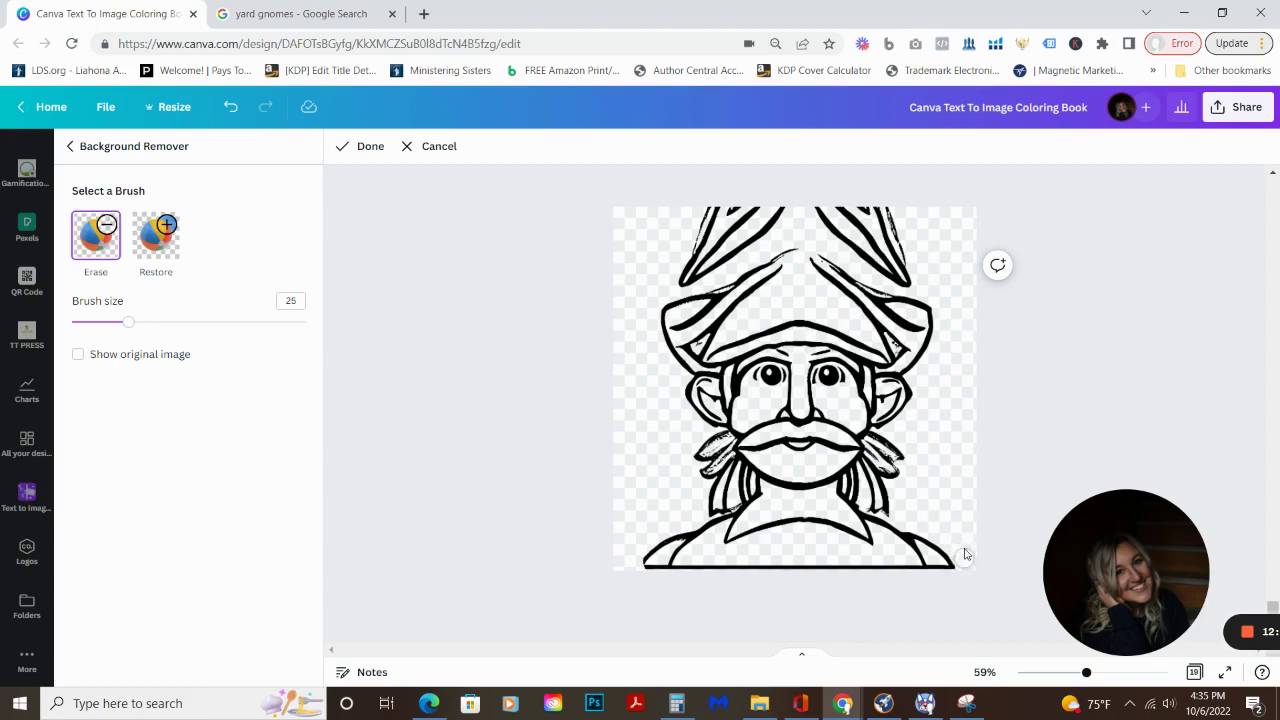
click(371, 148)
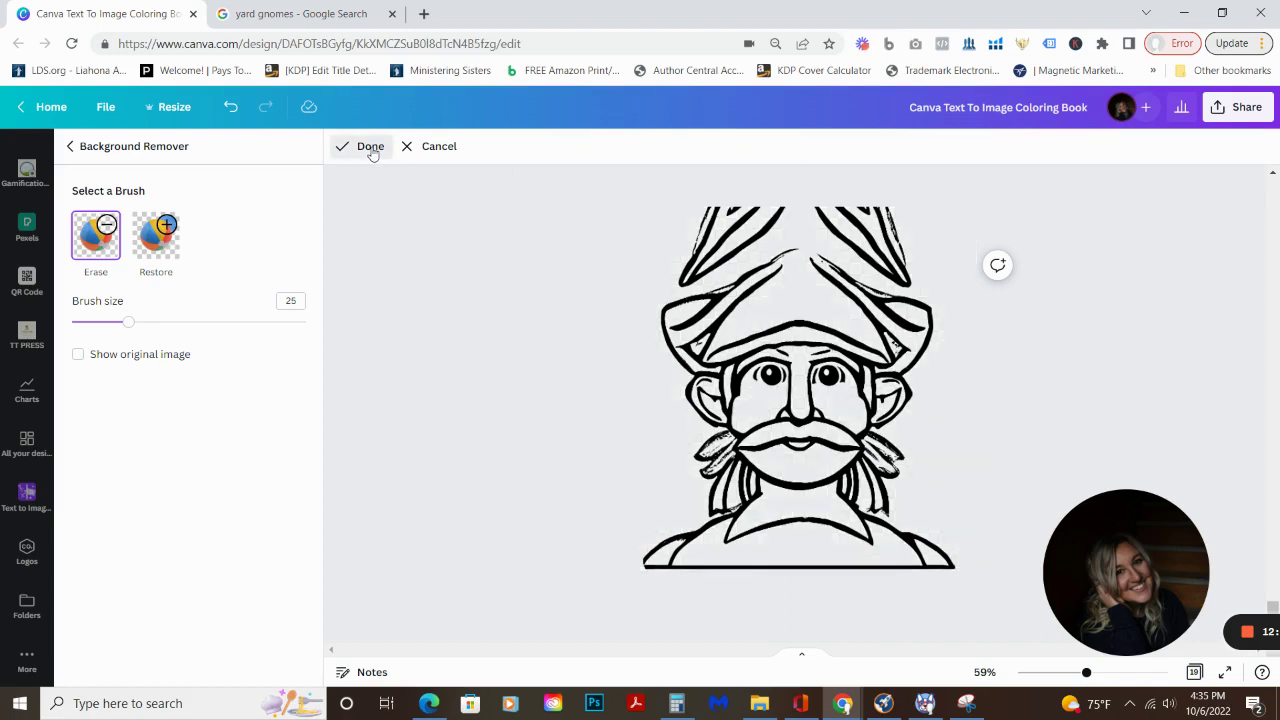
click(248, 661)
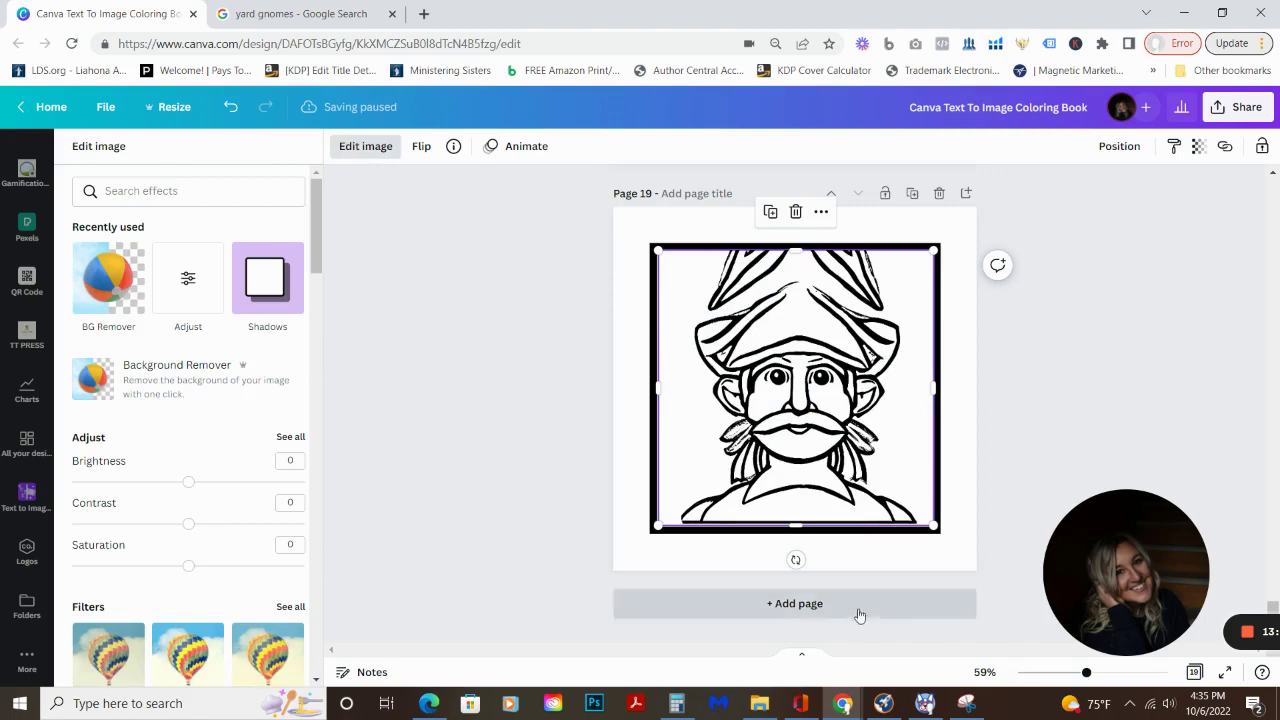
In the Text to Image prompt, change 'Gnomes, head up,' to 'garden gnomes'
click(26, 502)
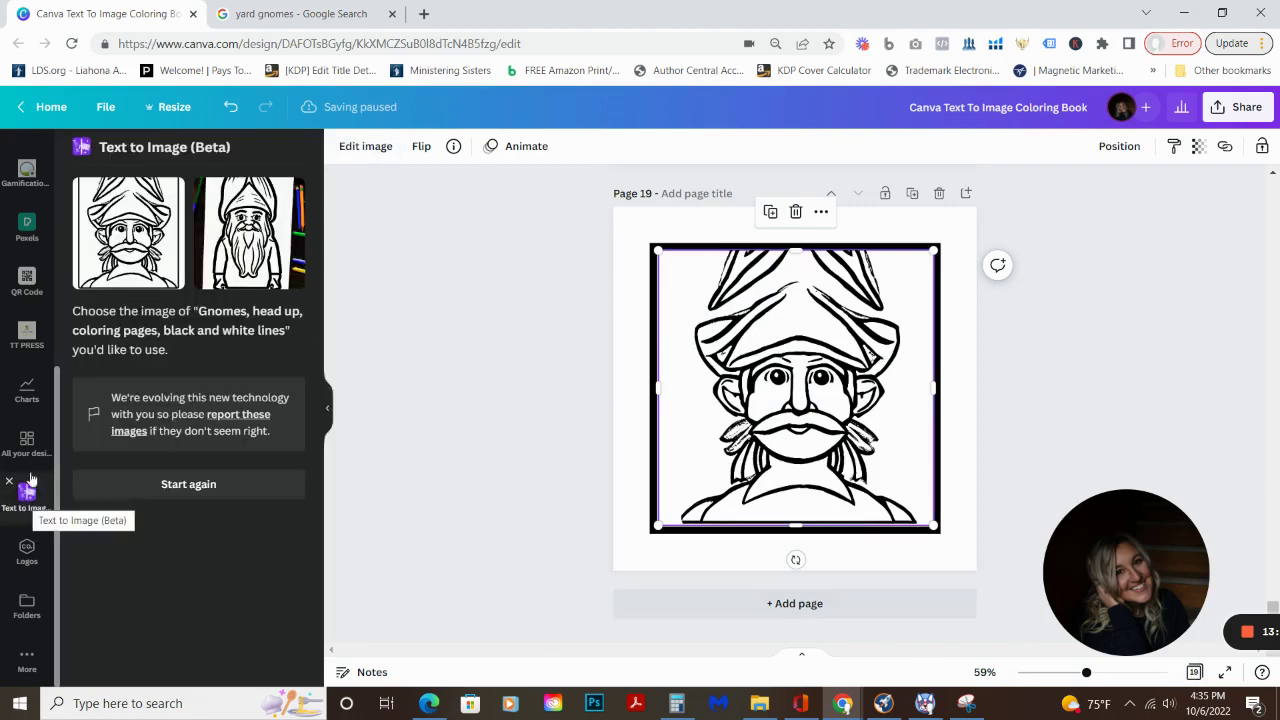
click(200, 484)
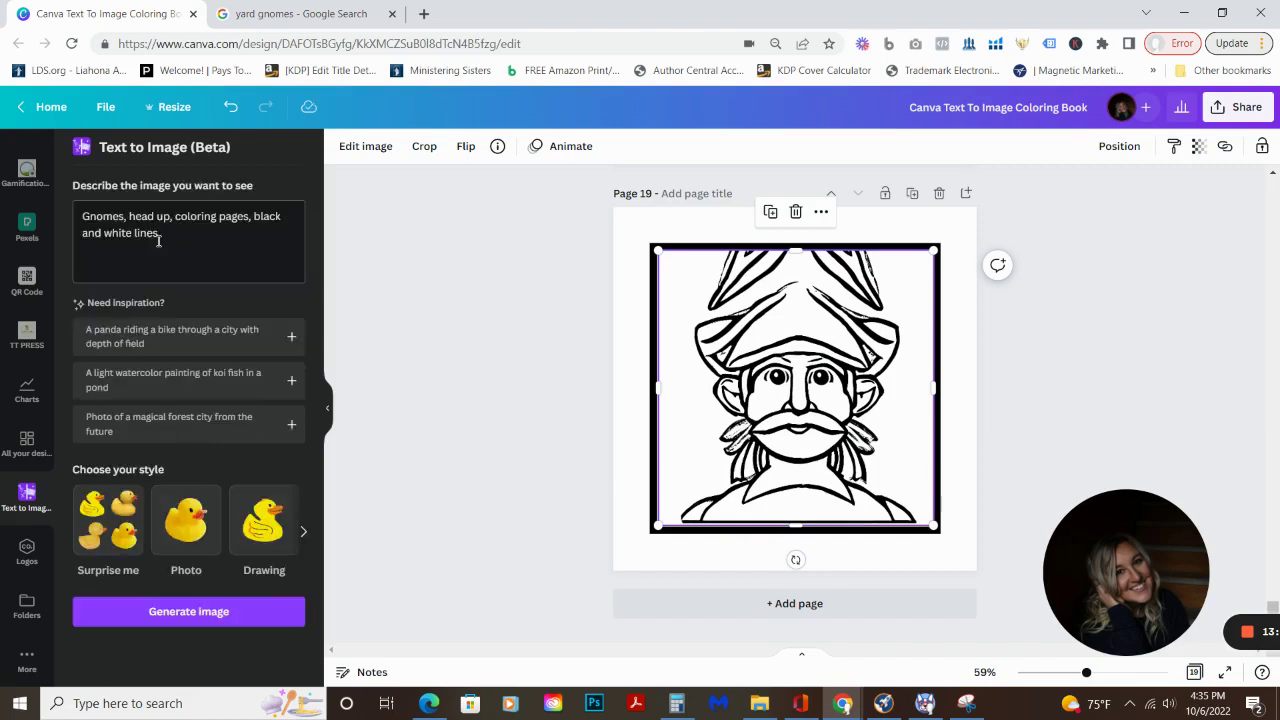
click(88, 215)
key(BackSpace)
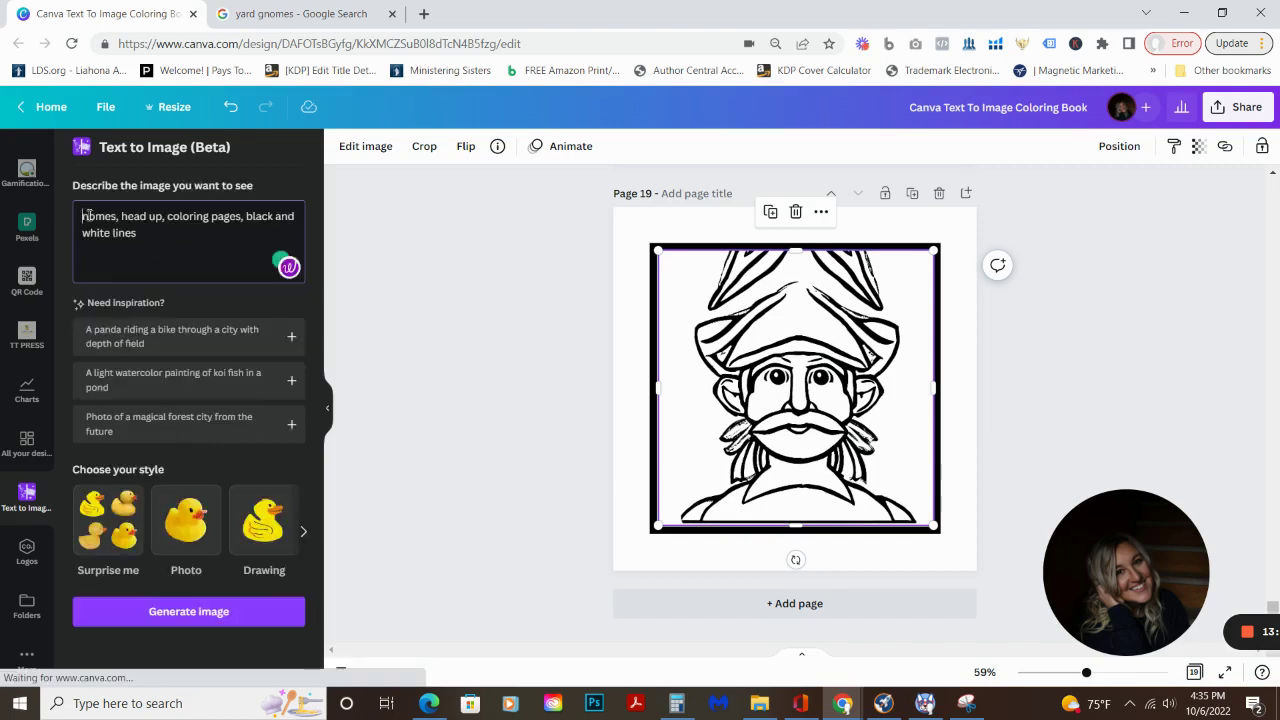
text(g)
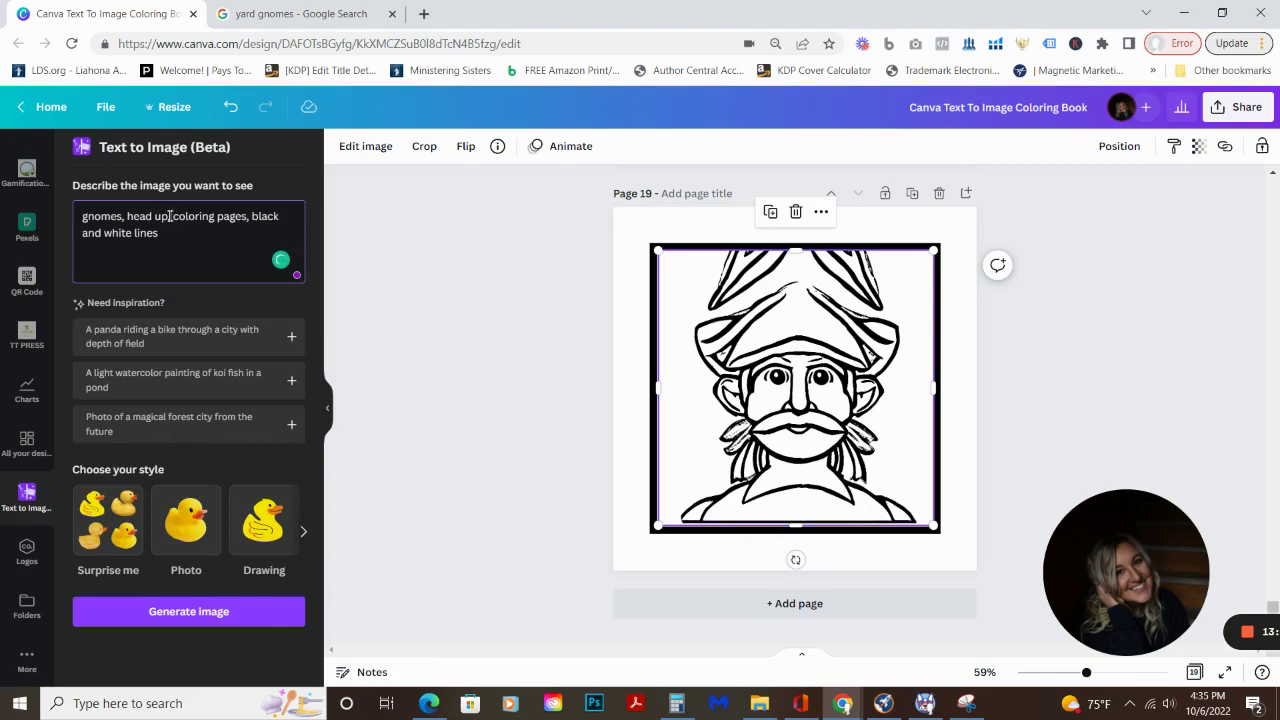
click(169, 216)
key(BackSpace)
key(BackSpace)
key(BackSpace)
key(BackSpace)
key(BackSpace)
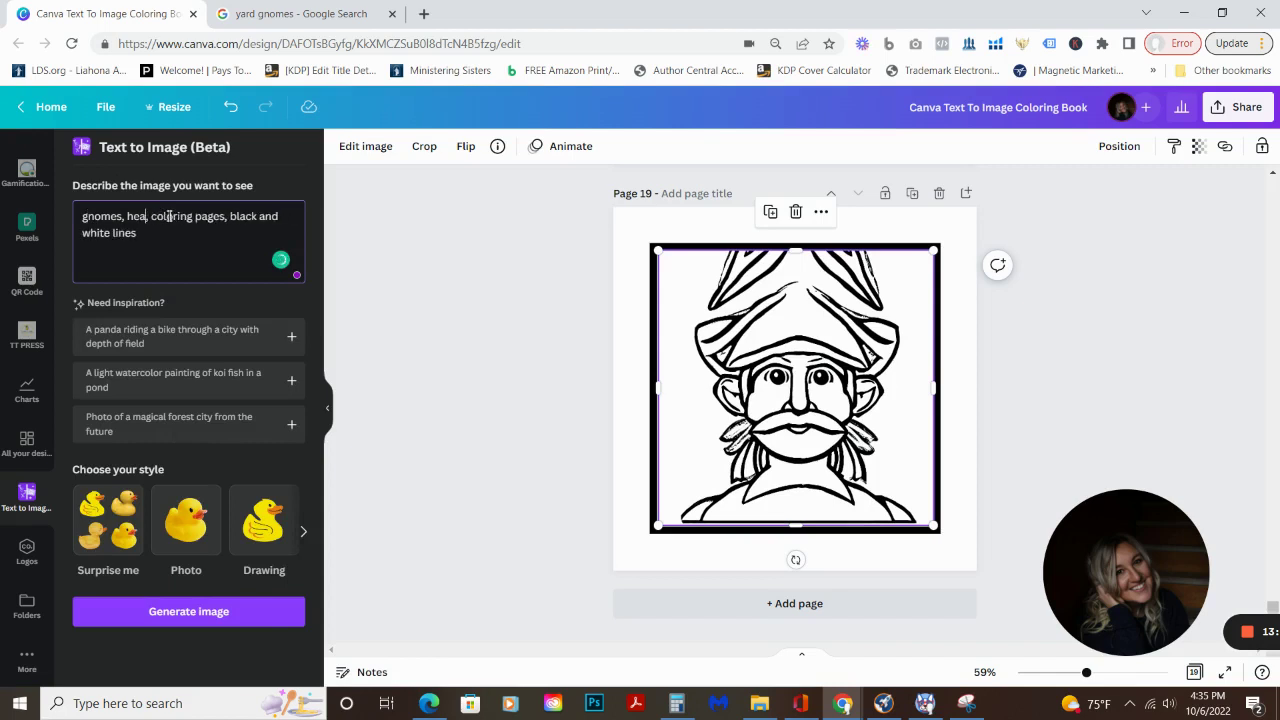
key(BackSpace)
key(BackSpace)
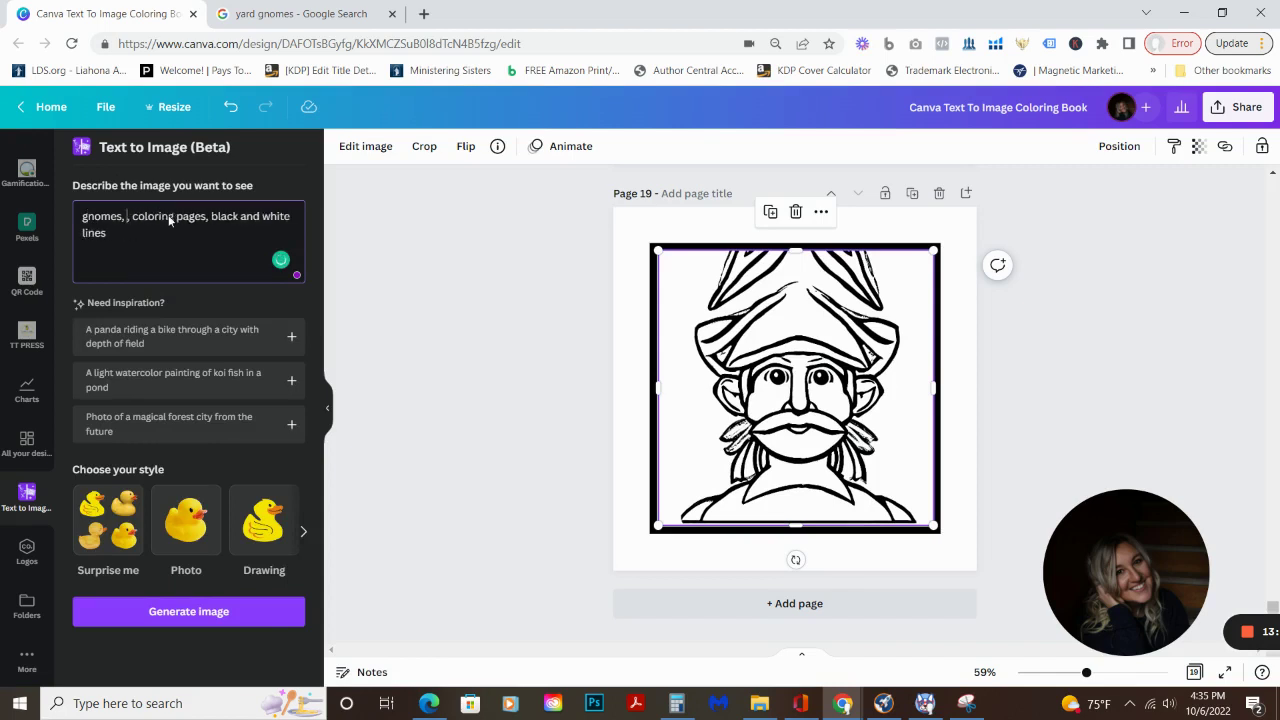
key(BackSpace)
key(BackSpace)
text(garden)
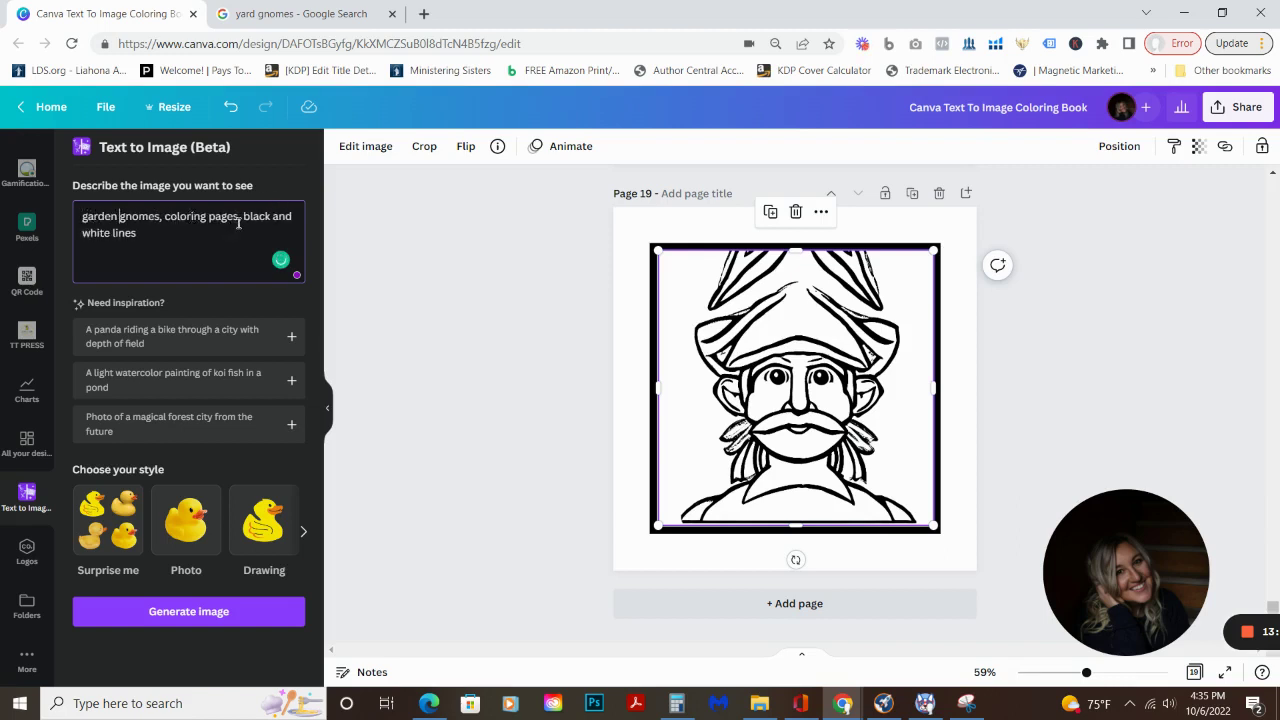
Cut 'coloring pages' so the prompt reads 'garden gnomes, black and white lines', then generate Drawing-style images
drag(237, 218, 165, 220)
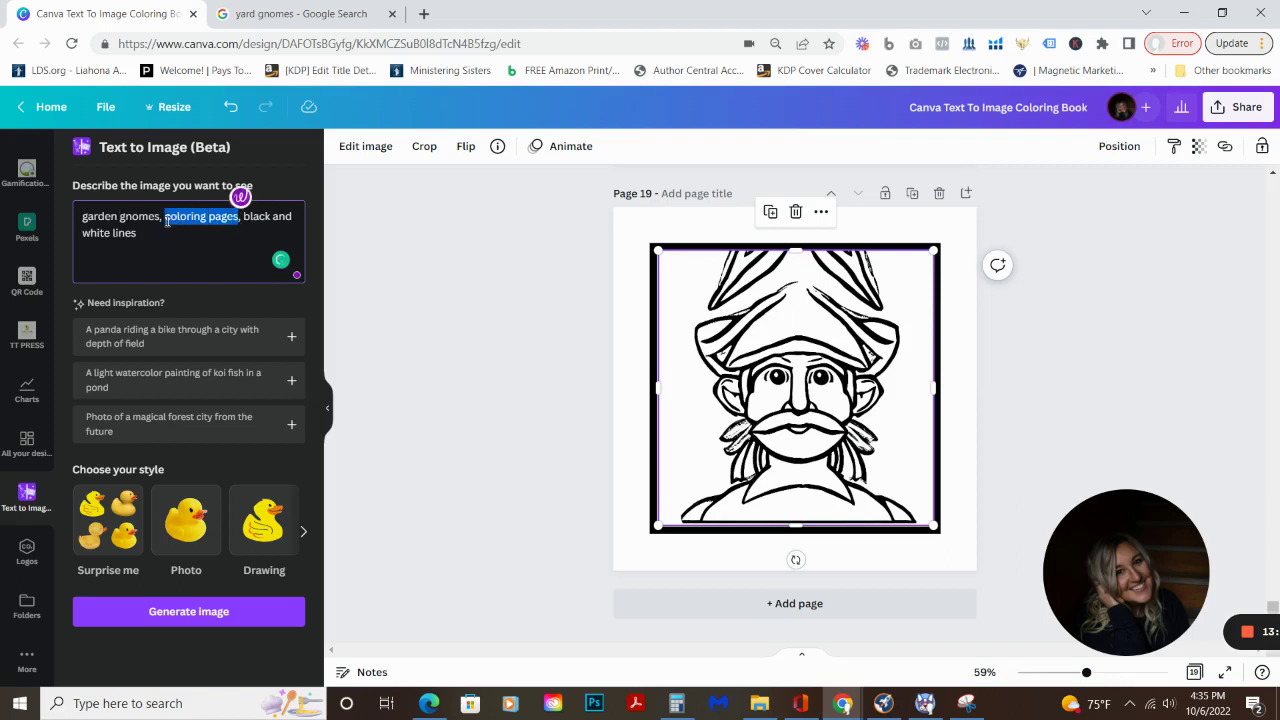
key(BackSpace)
text(,)
key(BackSpace)
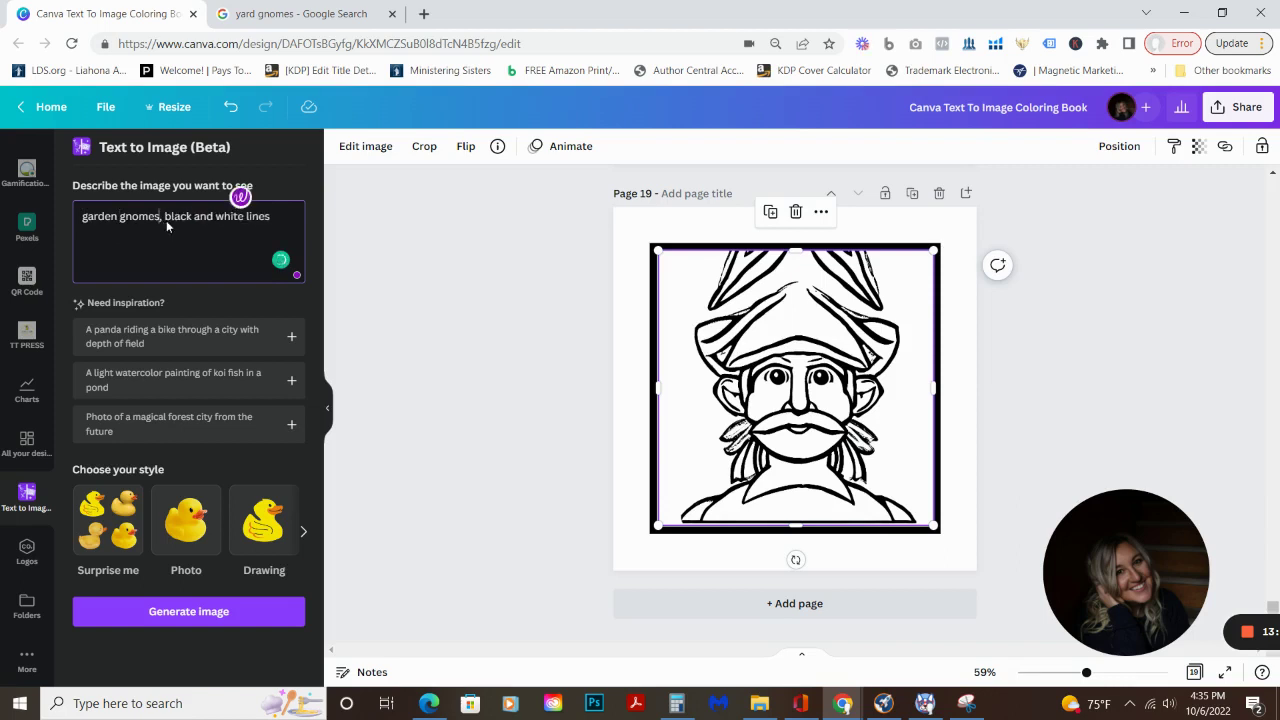
click(252, 505)
click(219, 612)
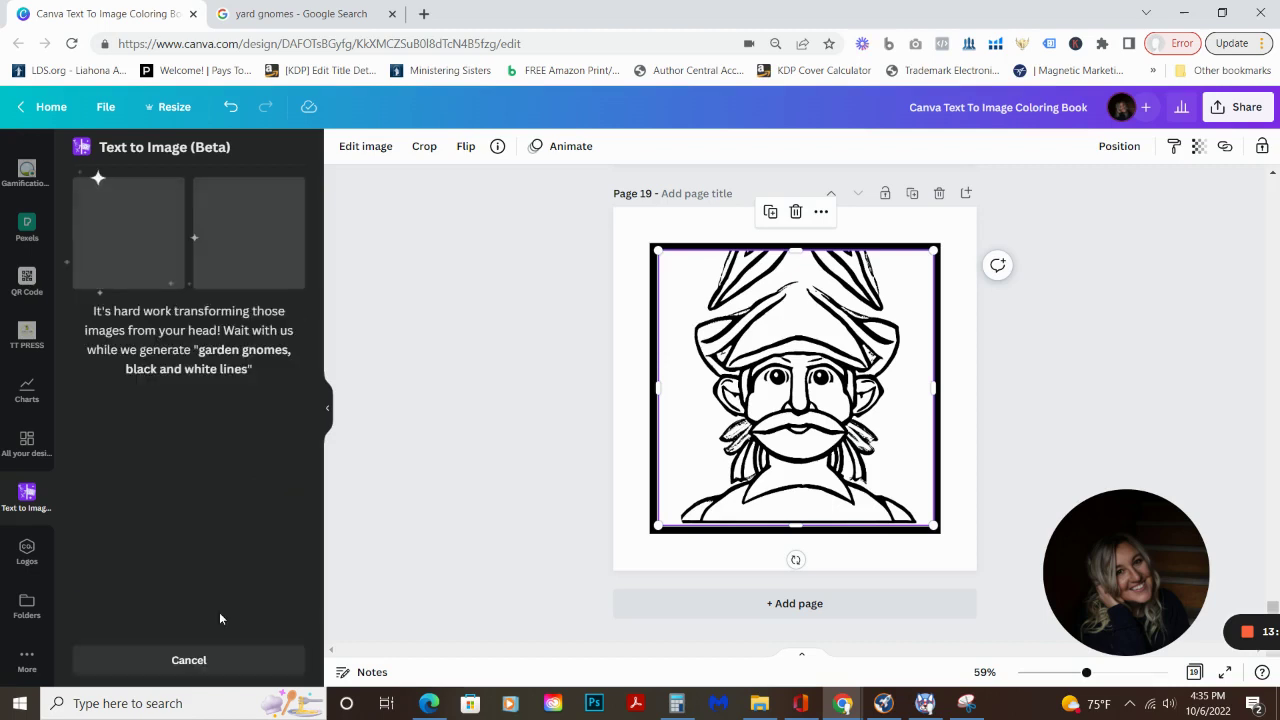
Duplicate page 19 and delete the gnome from the copy, leaving page 20 an empty frame
click(912, 196)
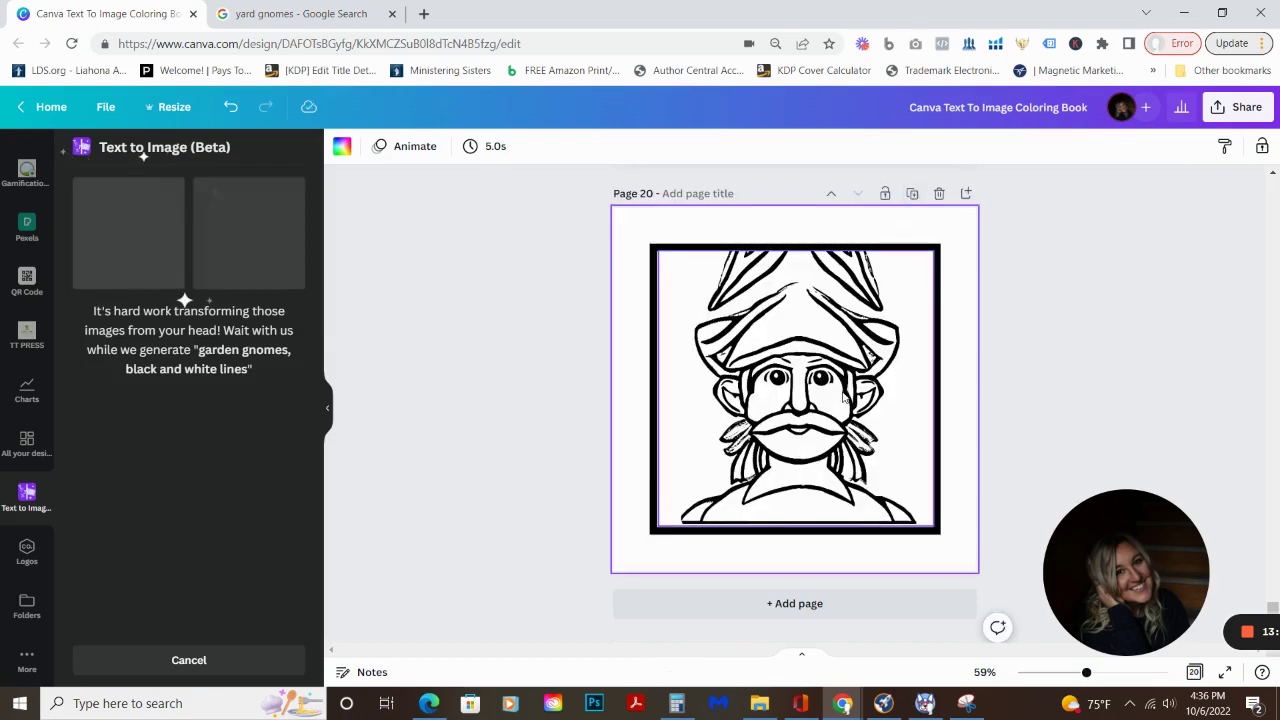
click(843, 397)
key(Delete)
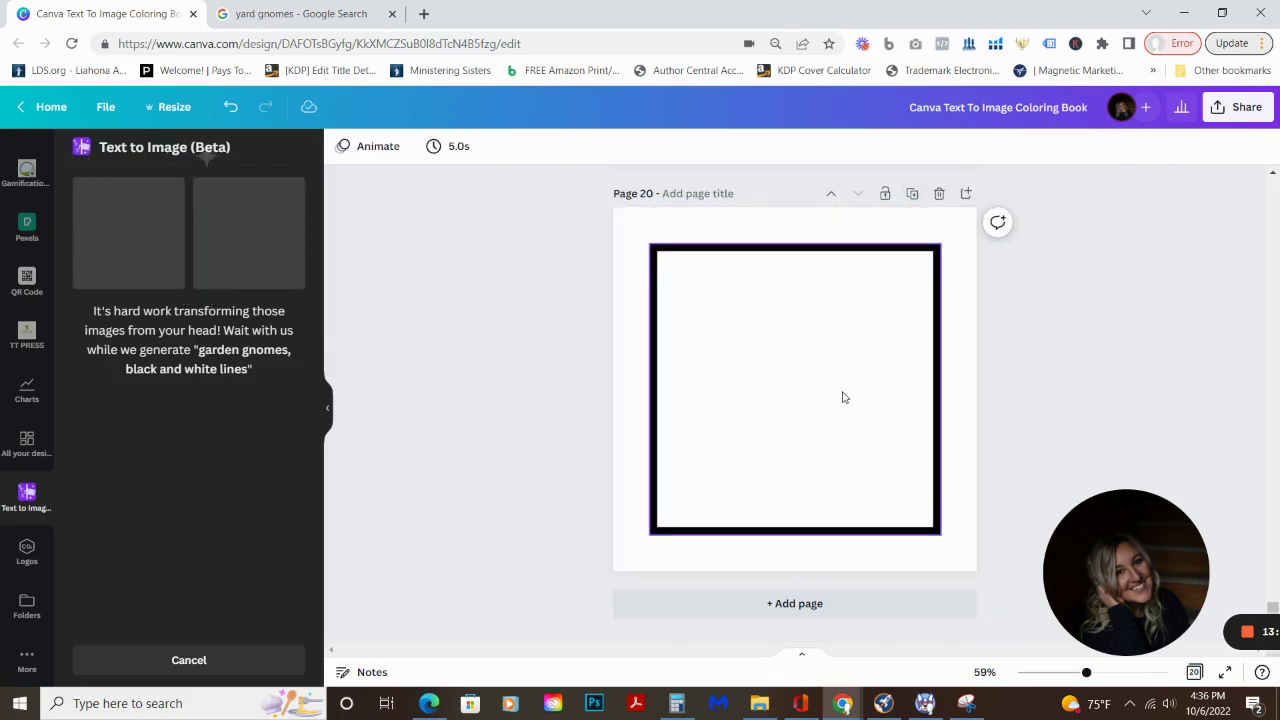
Duplicate page 20 into framed page 21, then delete page 20's frame to make it blank
click(912, 194)
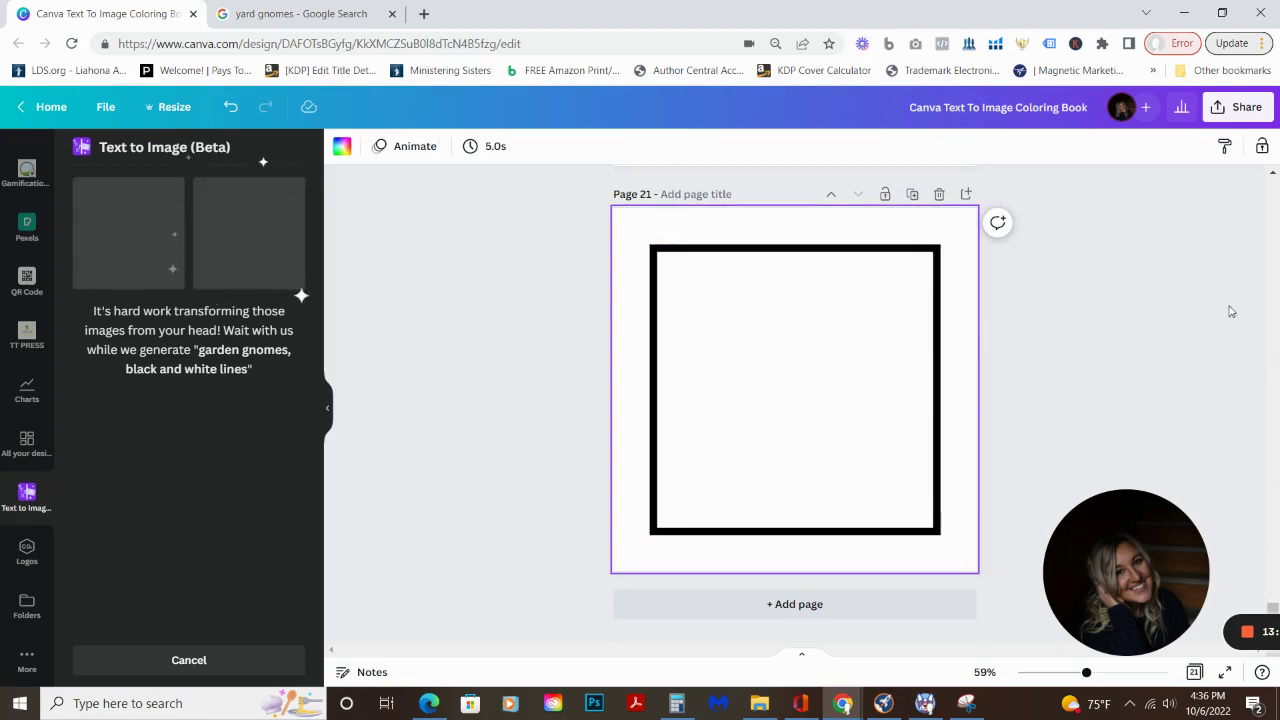
click(1273, 174)
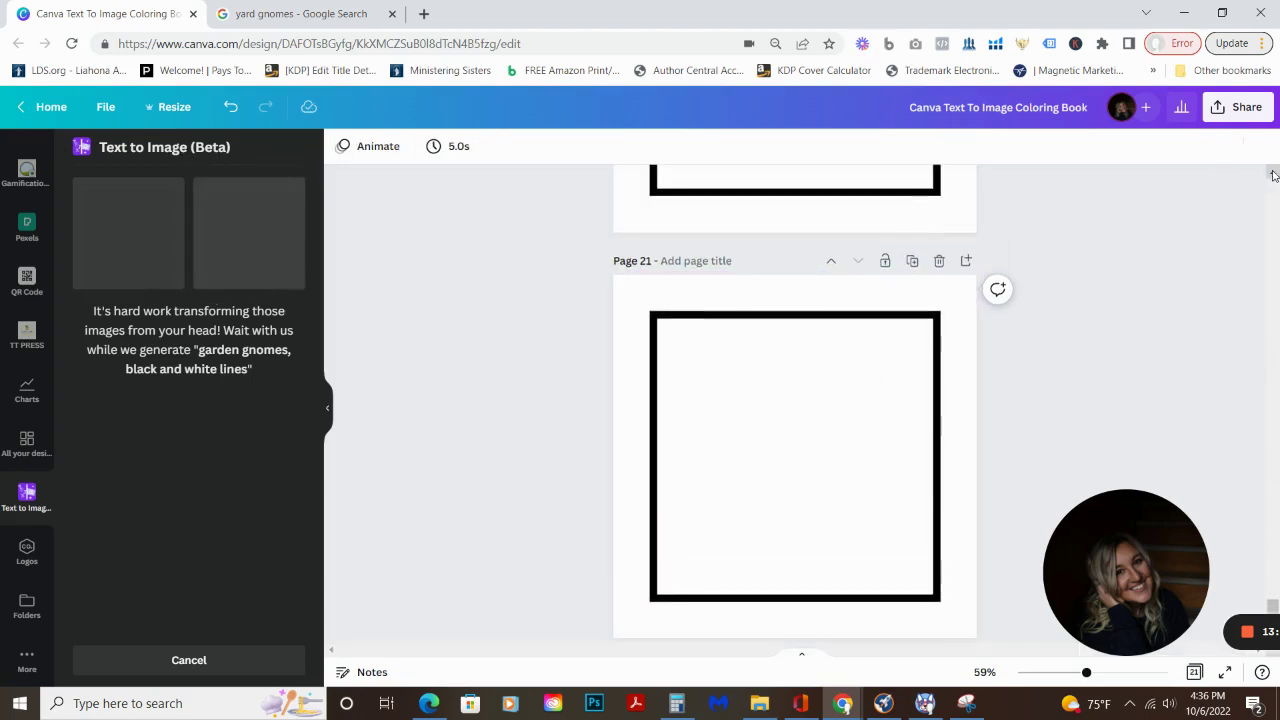
click(1273, 174)
click(1273, 174)
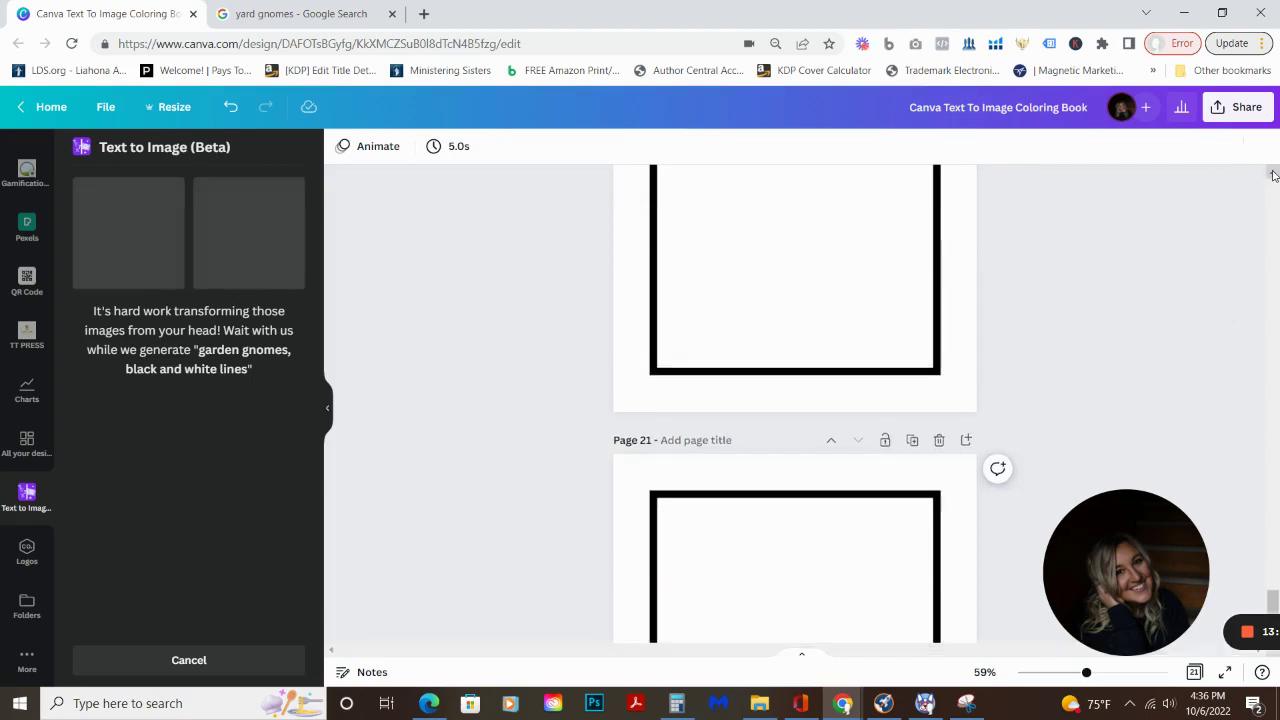
click(1273, 174)
click(1273, 174)
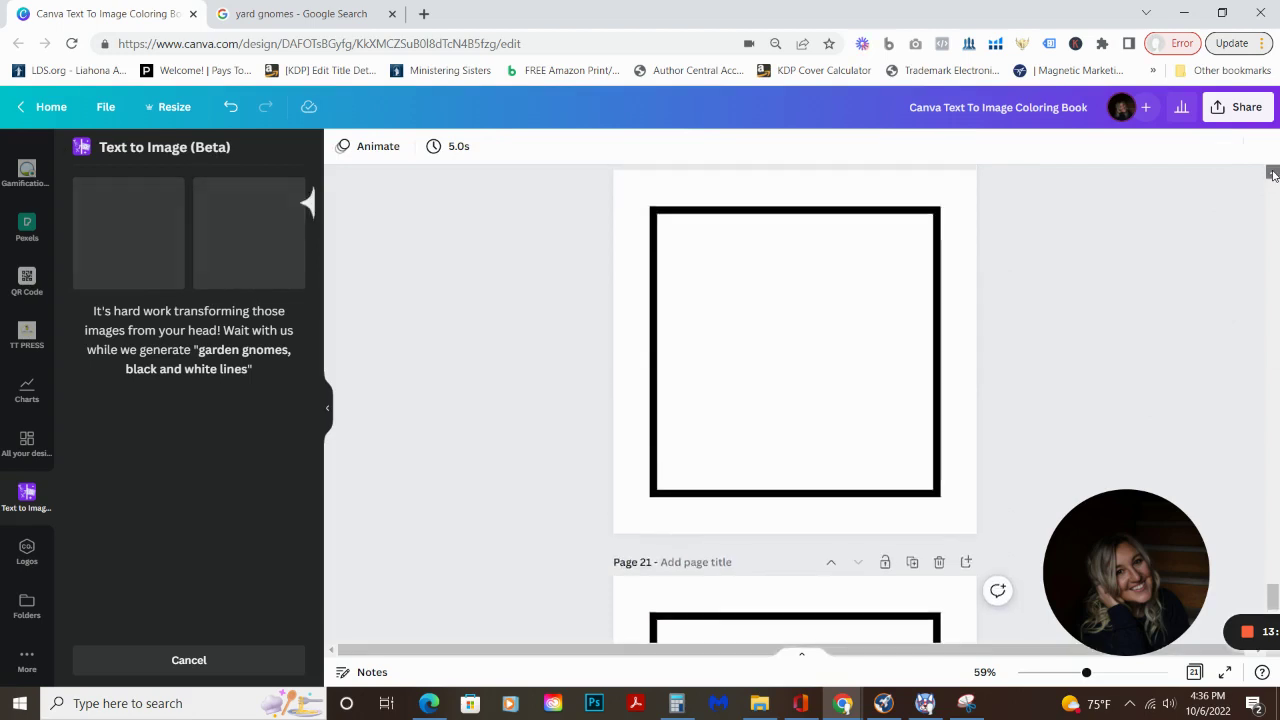
click(743, 381)
key(Delete)
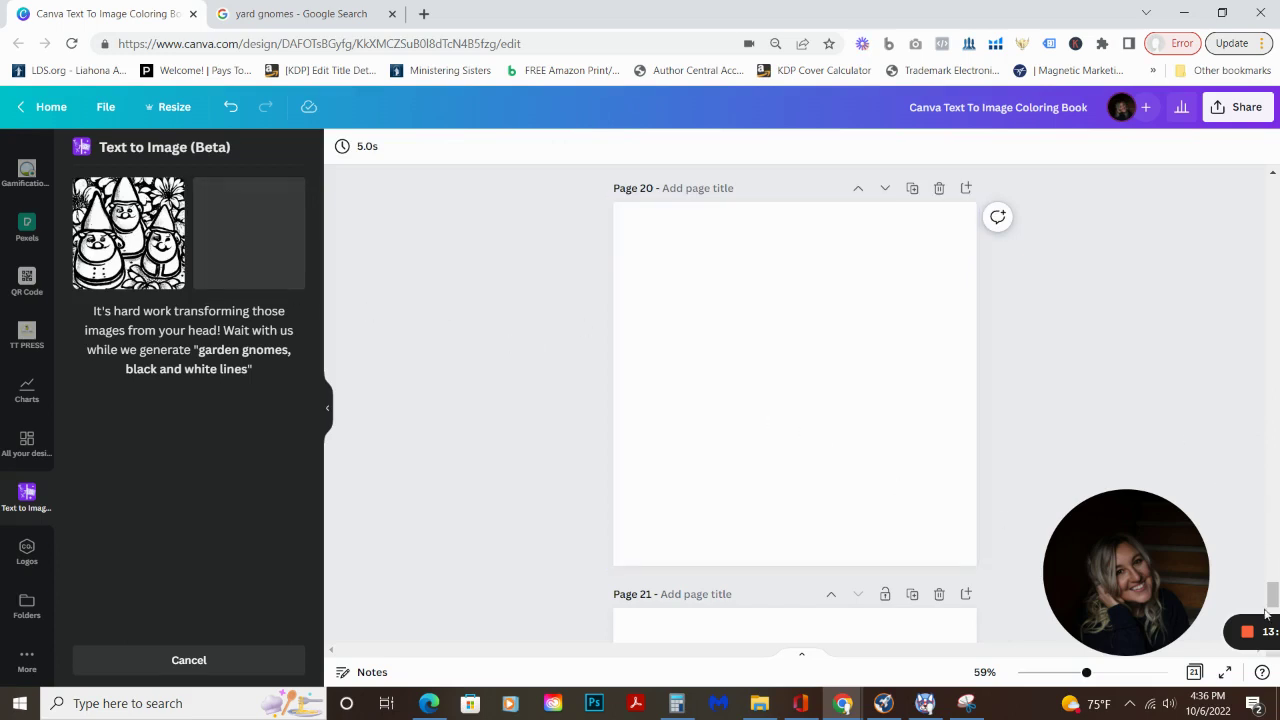
scroll(1274, 605, down, 1)
scroll(1274, 607, down, 3)
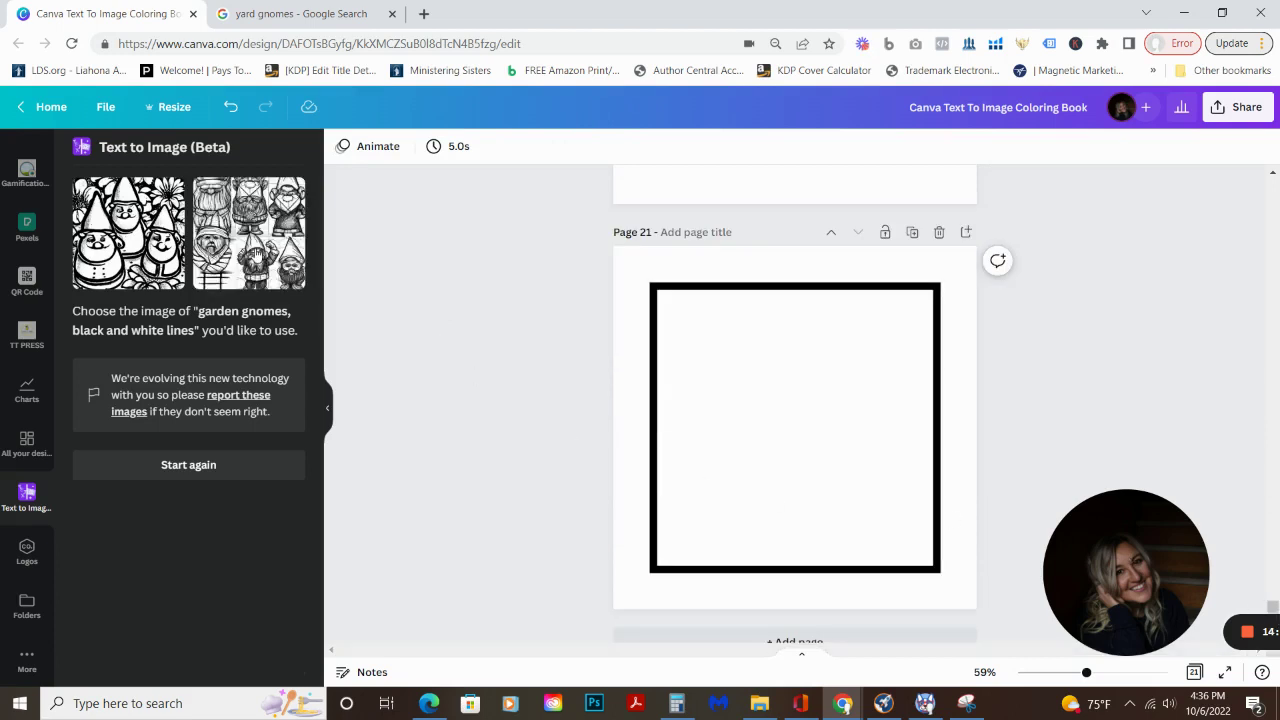
Remove the second garden gnome drawing that landed in page 21's frame
click(257, 255)
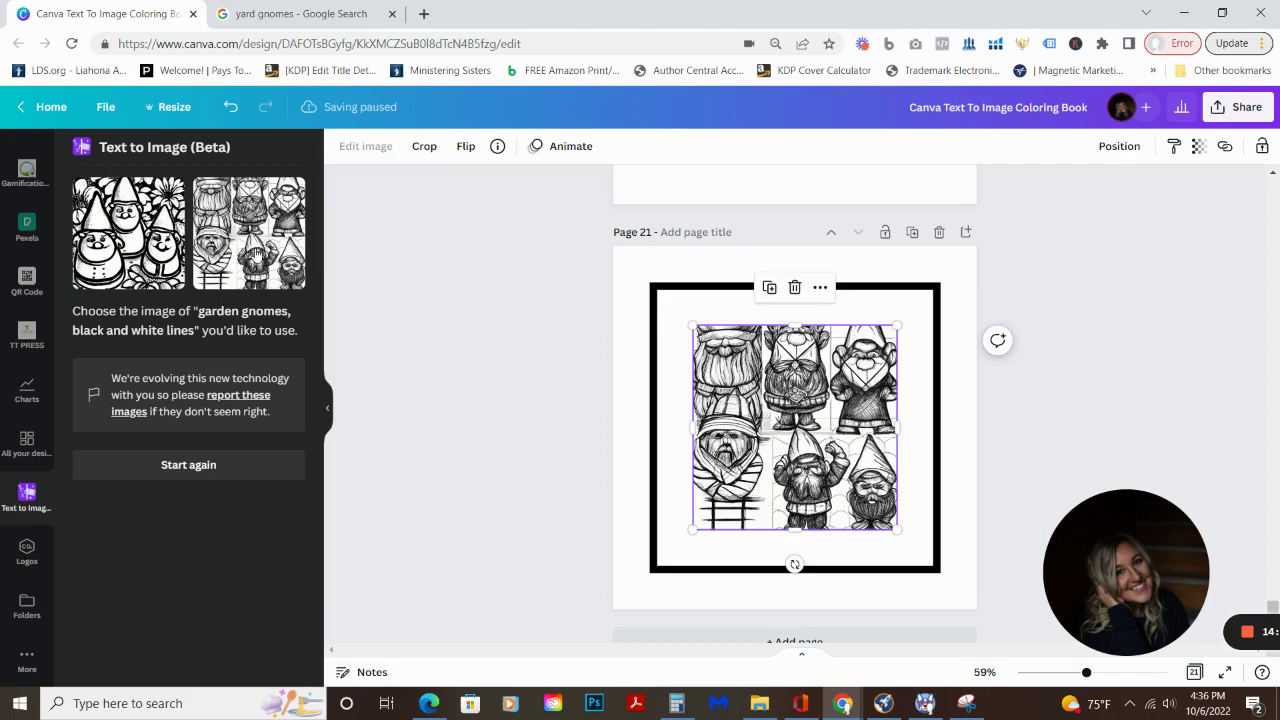
click(819, 288)
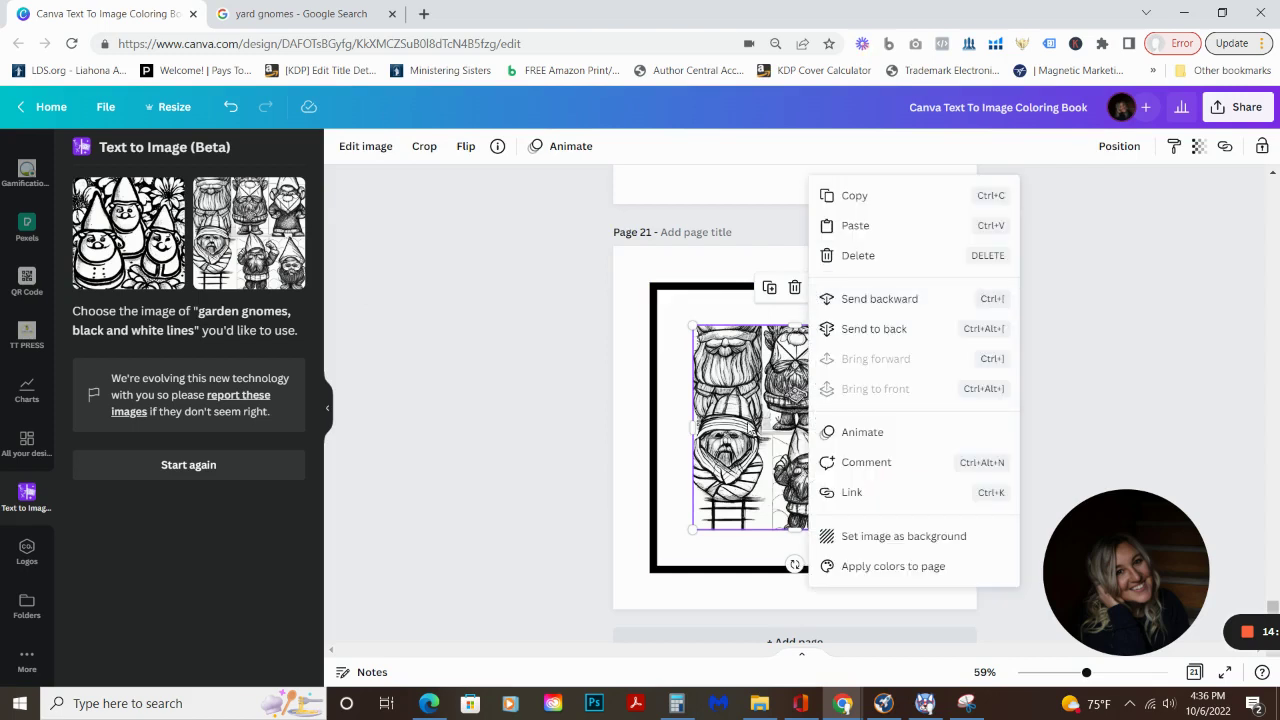
click(749, 428)
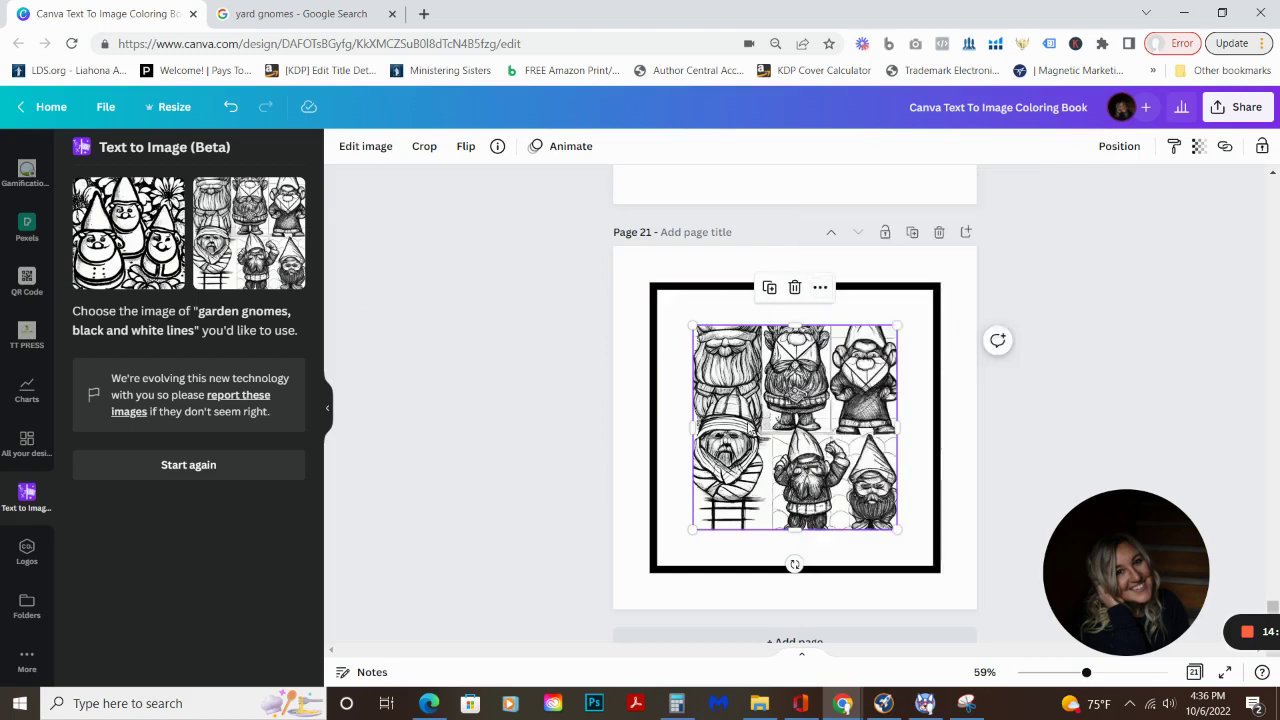
key(Delete)
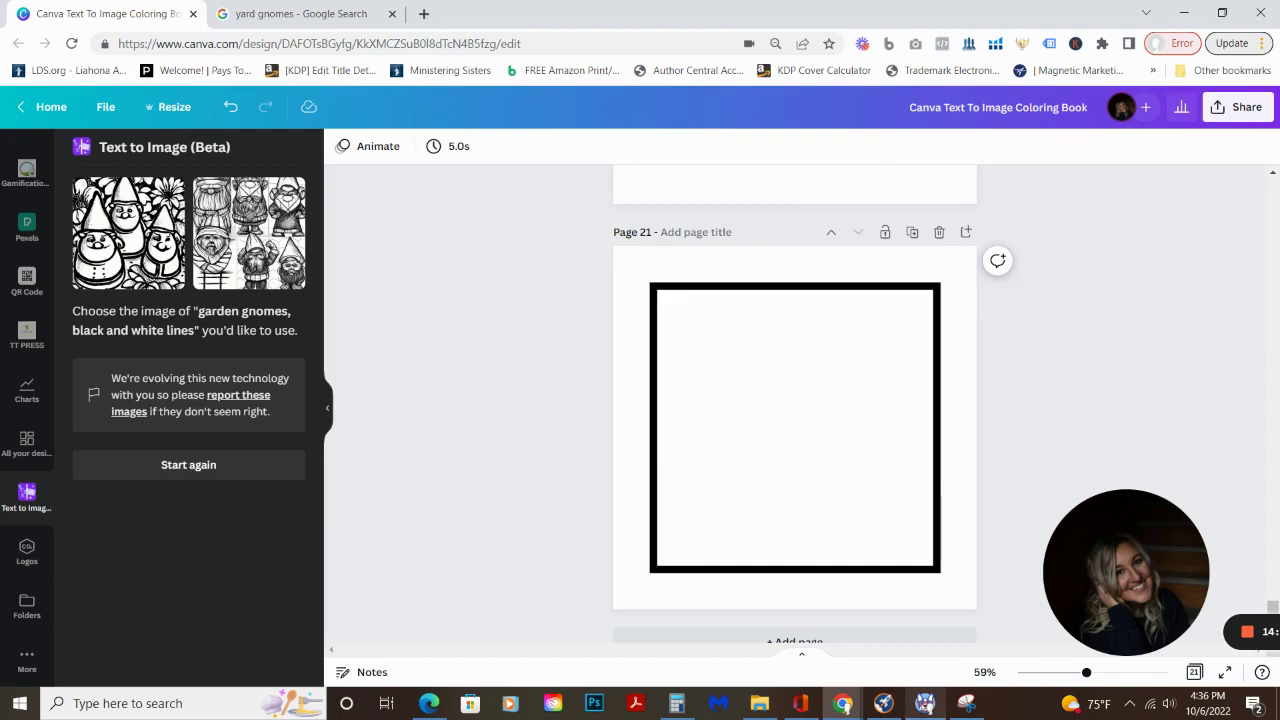
Add the six-gnome garden drawing on a new page 22
scroll(900, 631, down, 1)
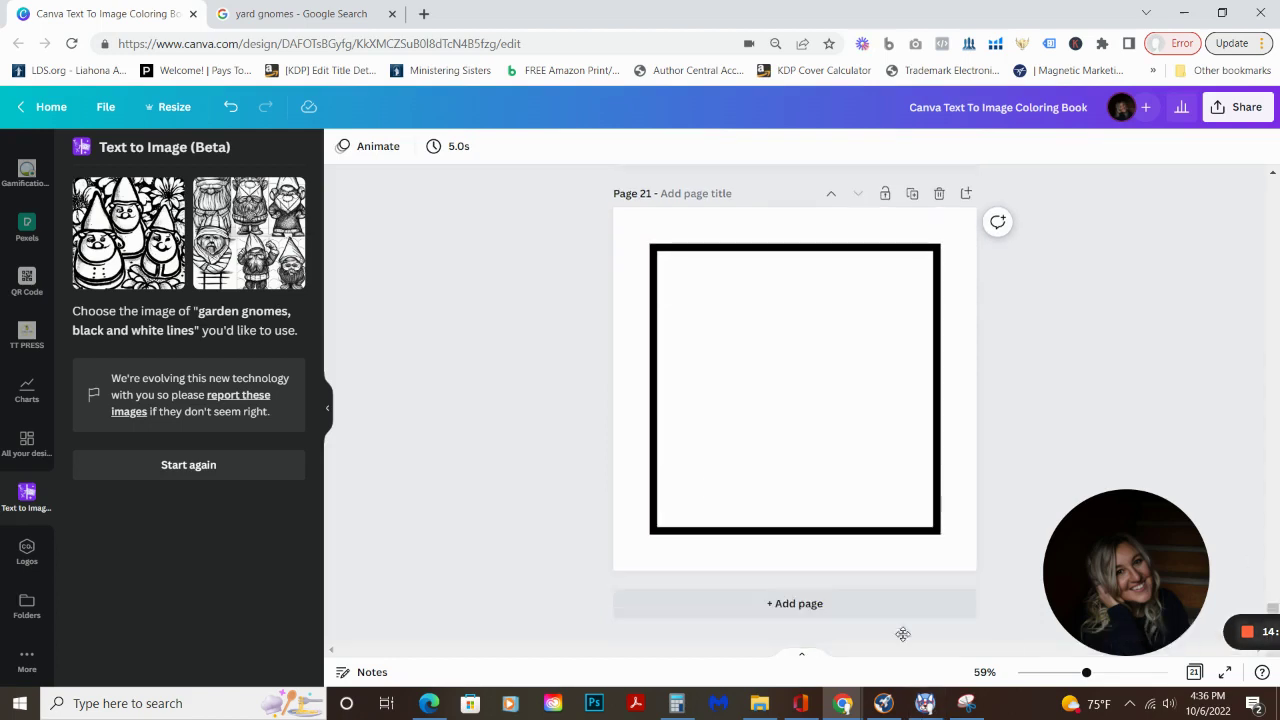
scroll(624, 542, down, 5)
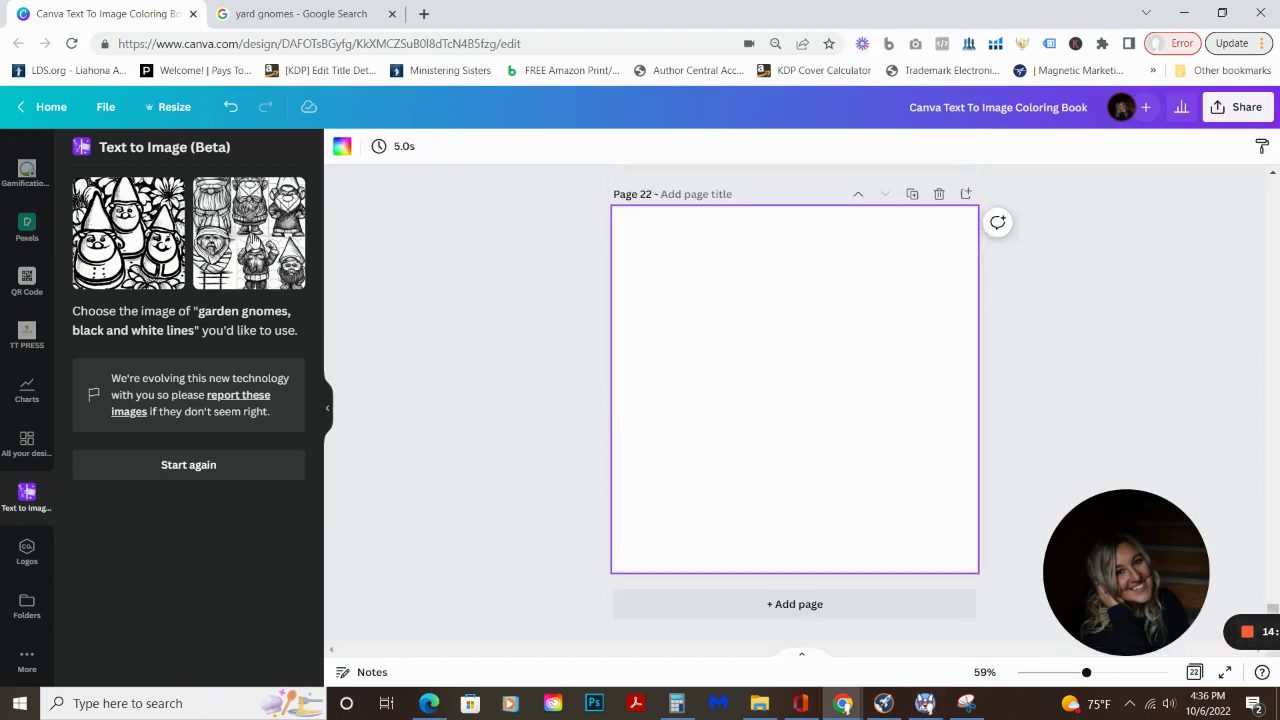
click(255, 240)
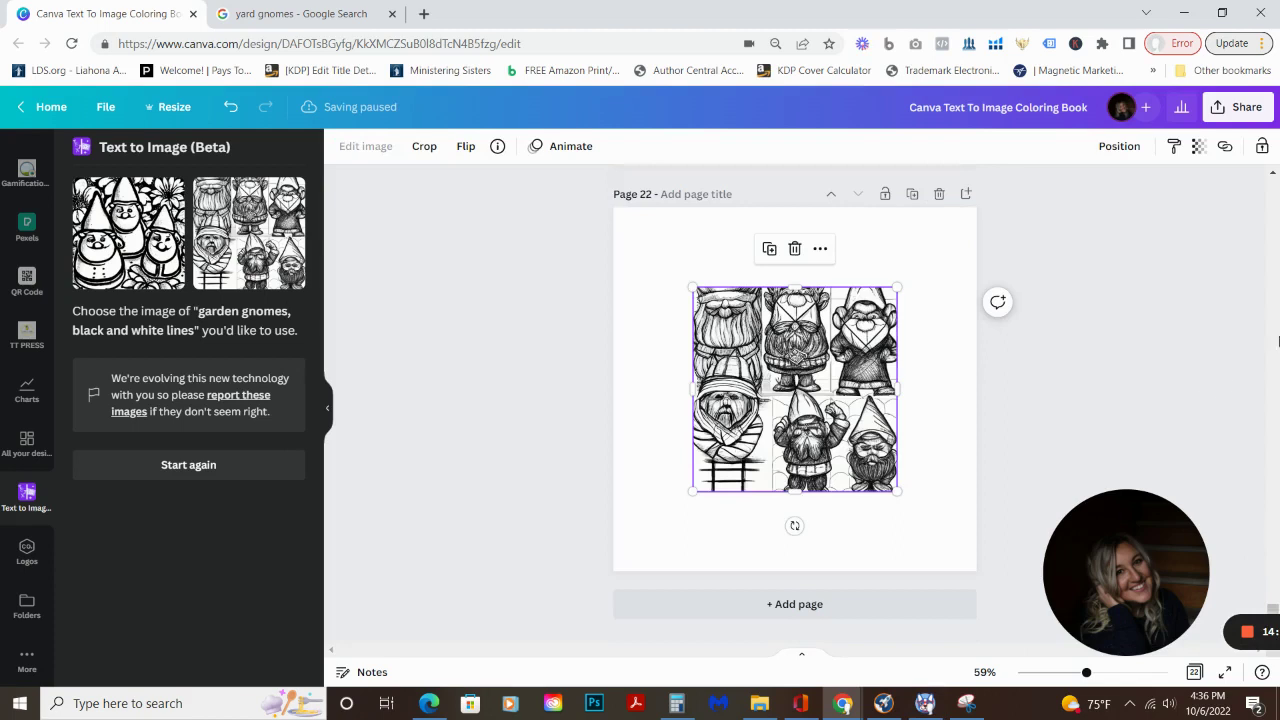
scroll(1278, 341, up, 8)
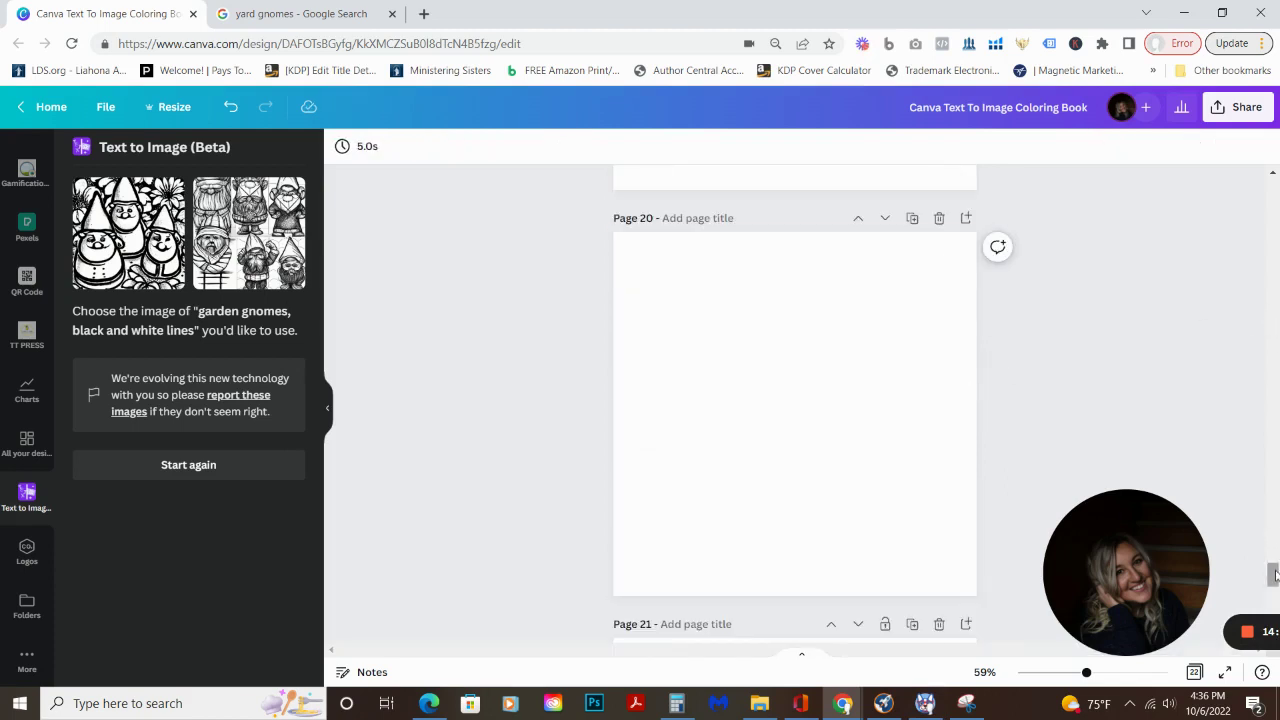
scroll(1276, 570, up, 5)
scroll(1235, 624, up, 1)
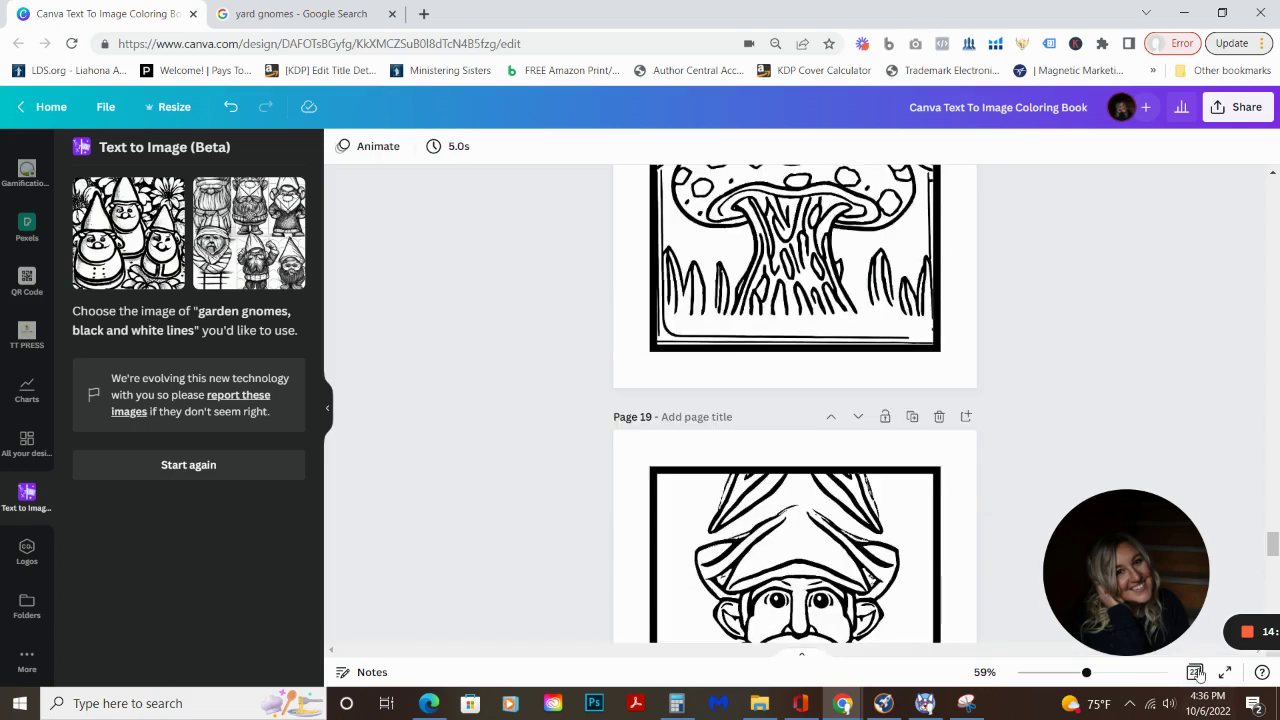
Switch to Grid view and browse thumbnails of all 22 coloring book pages
click(1195, 672)
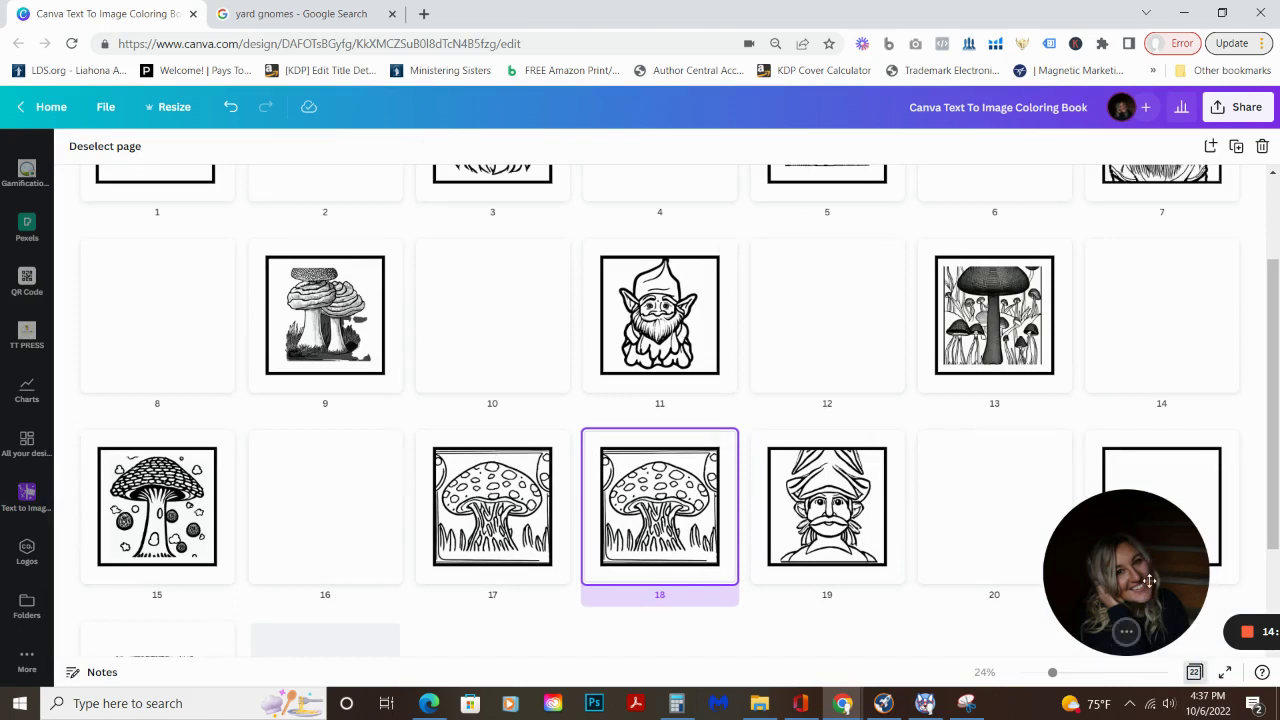
drag(1149, 572, 201, 570)
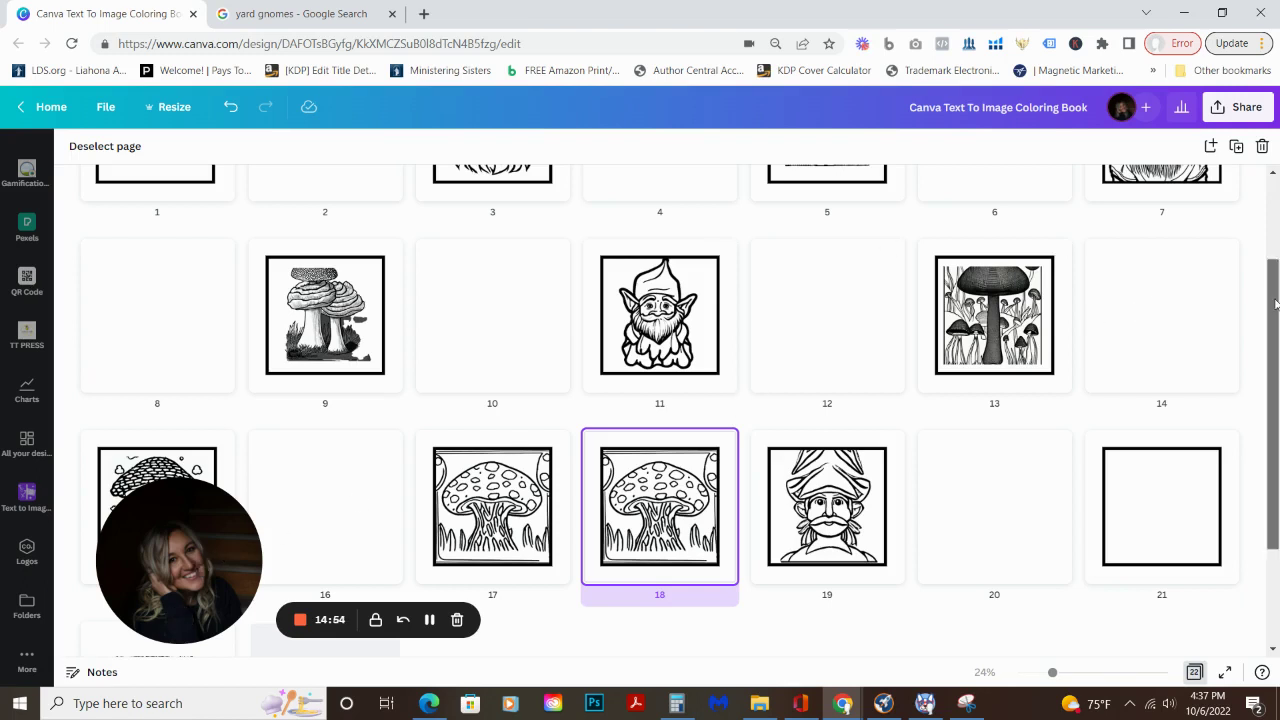
drag(1275, 304, 1277, 278)
scroll(1278, 318, down, 1)
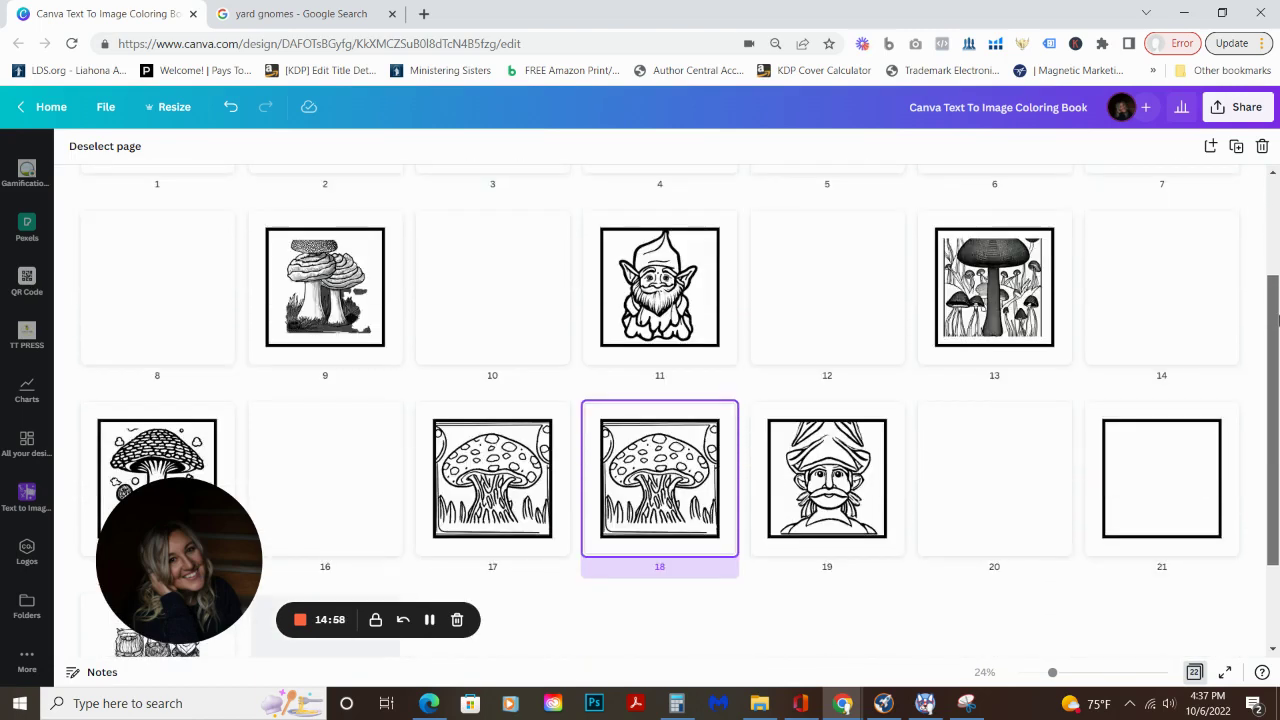